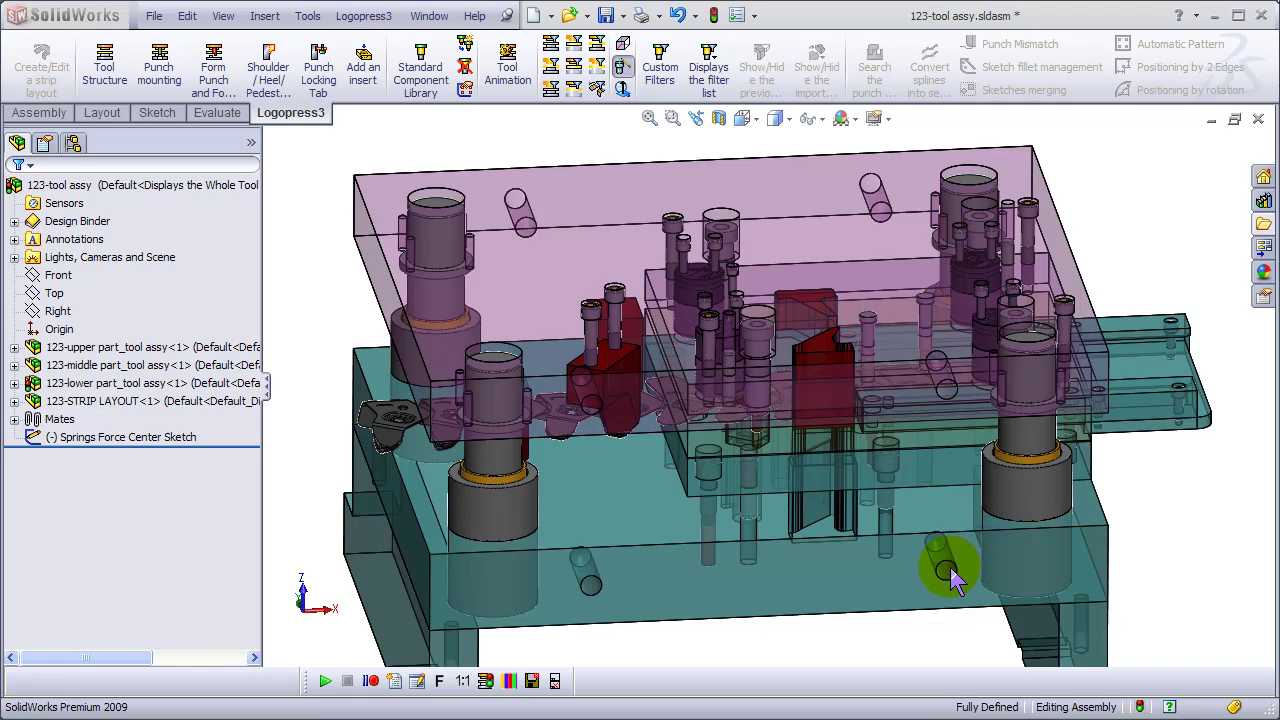
Examine the tool assembly from below, focusing on the die shoe openings around the red punch slugs
middle_drag(915, 582, 866, 309)
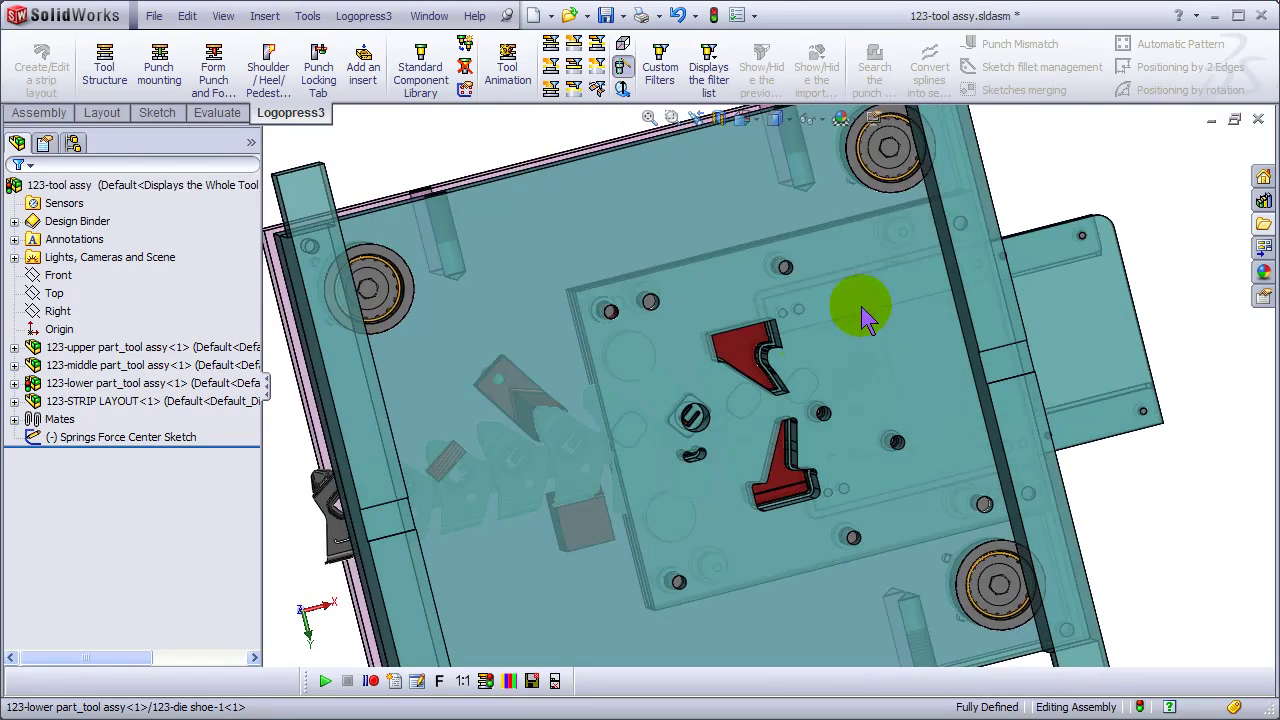
scroll(740, 385, down, 3)
scroll(740, 385, down, 3)
scroll(893, 380, down, 3)
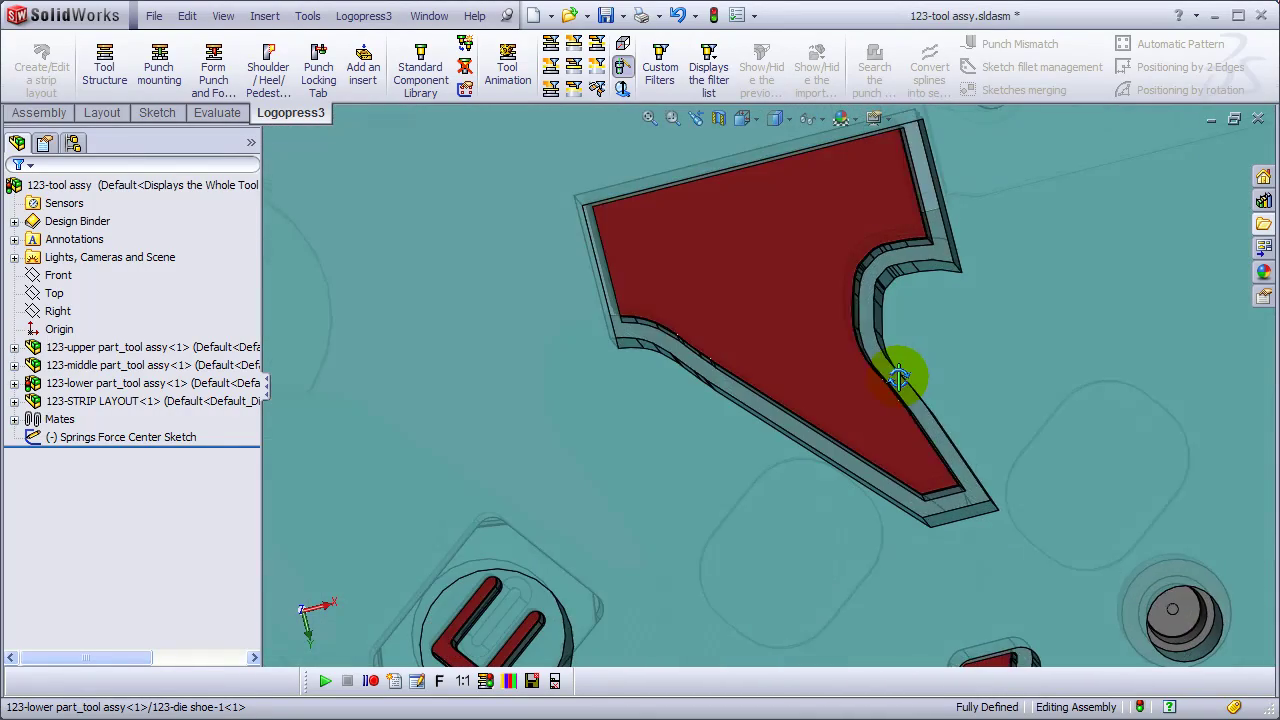
middle_drag(898, 377, 899, 380)
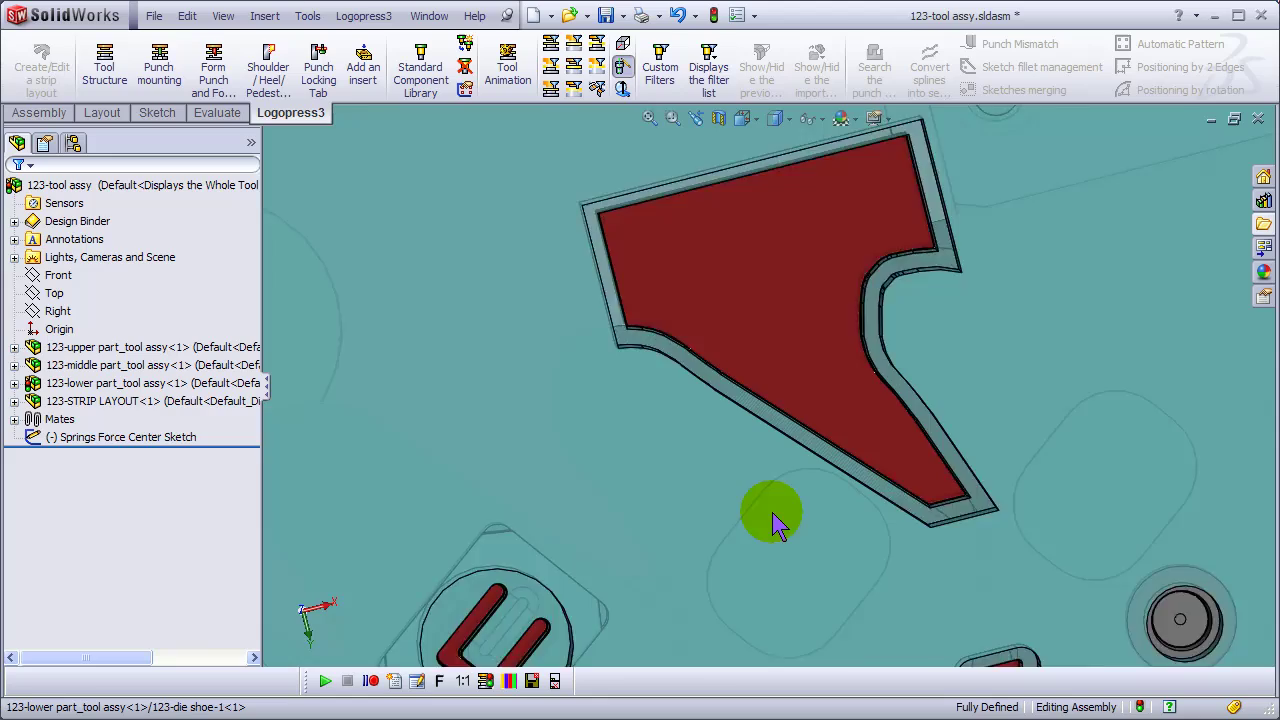
scroll(768, 518, up, 5)
scroll(726, 594, down, 3)
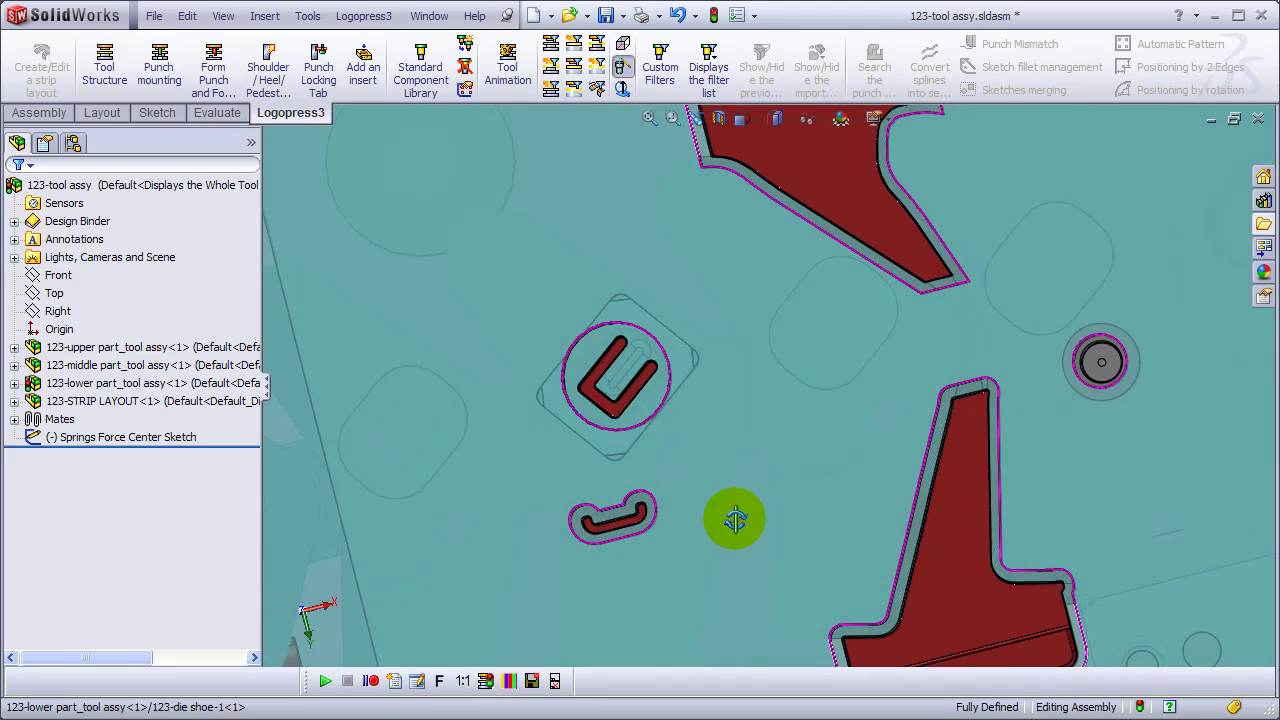
scroll(908, 386, up, 3)
scroll(920, 310, up, 5)
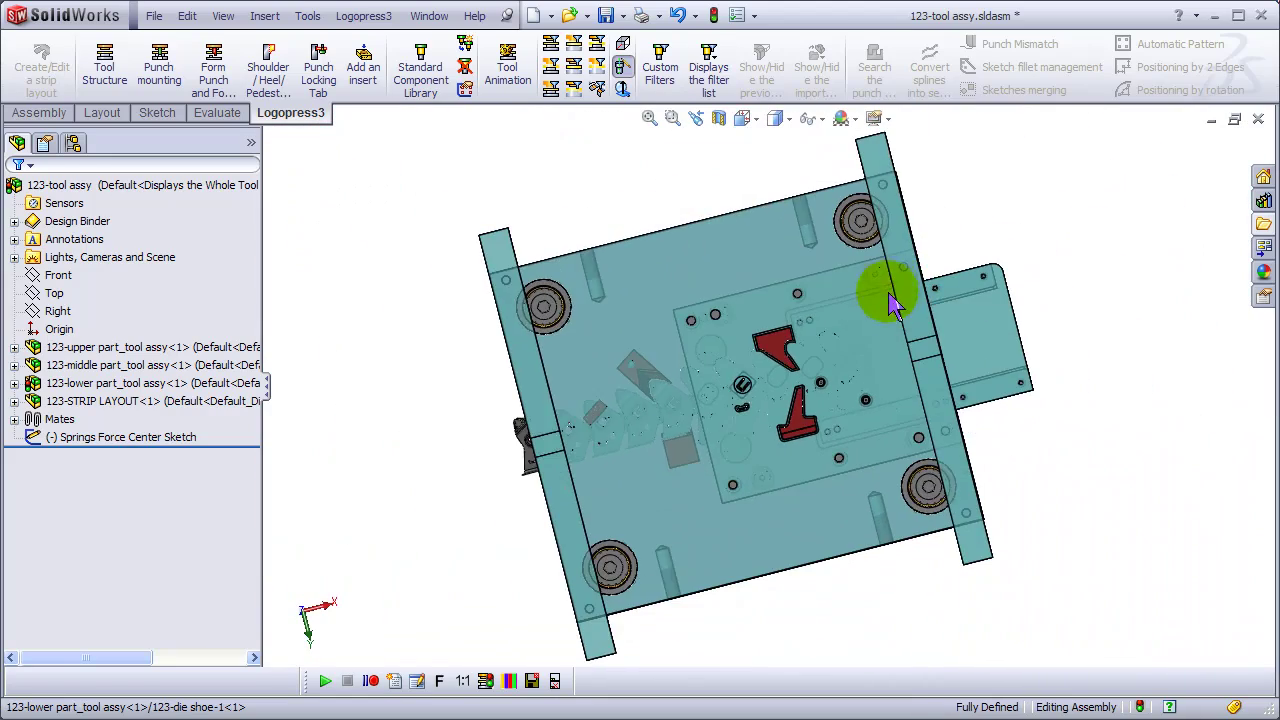
middle_drag(891, 294, 850, 475)
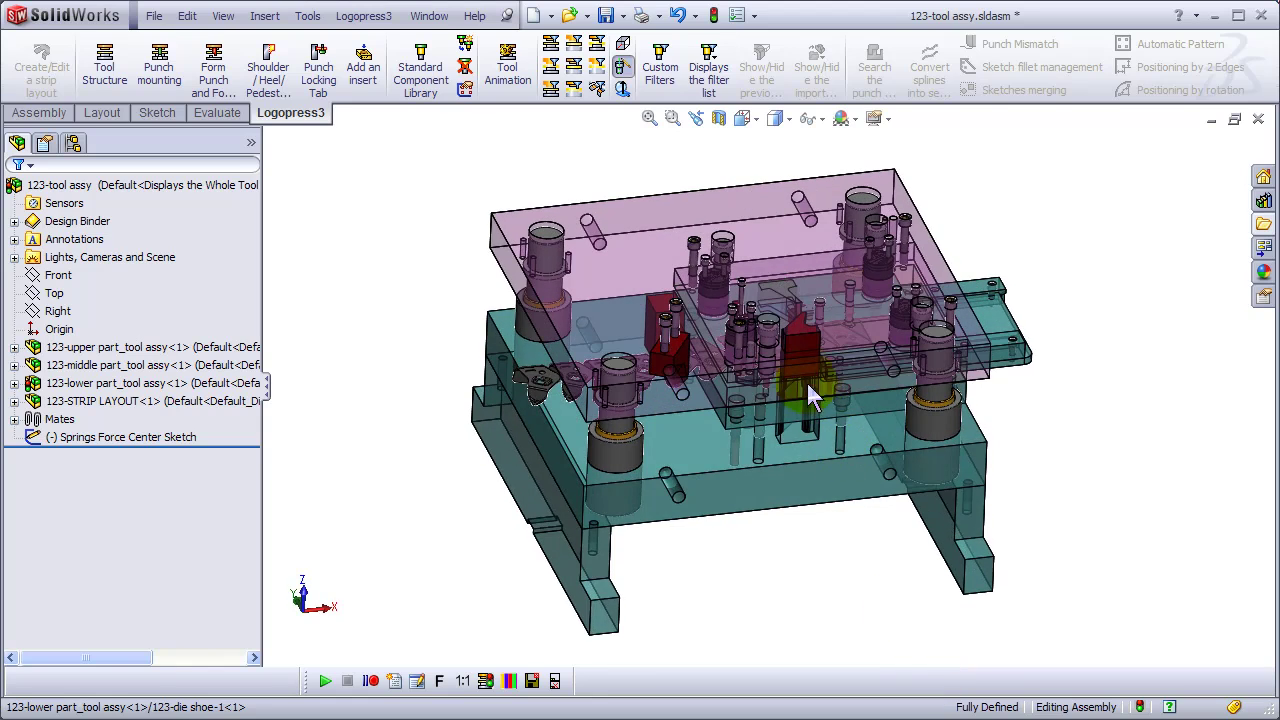
scroll(806, 385, down, 3)
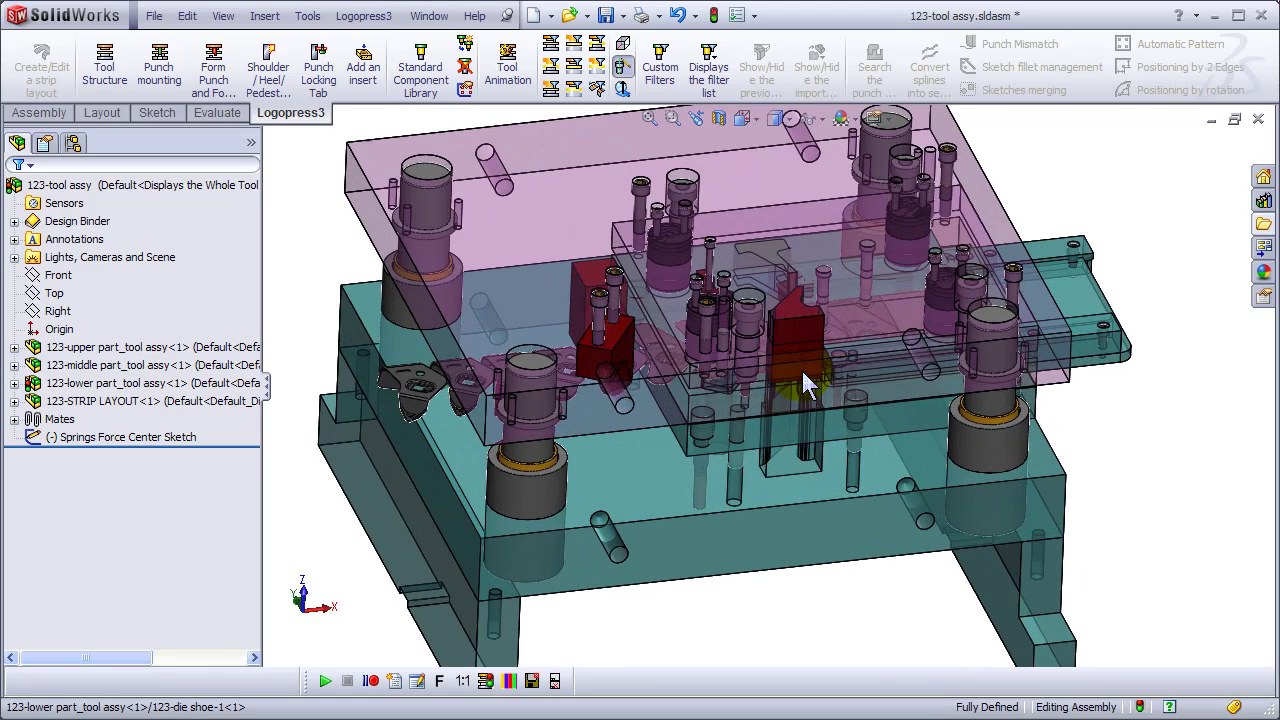
Open the 3D part from the 123-STRIP LAYOUT subassembly to view it, and return to the tool assembly
click(14, 401)
click(76, 456)
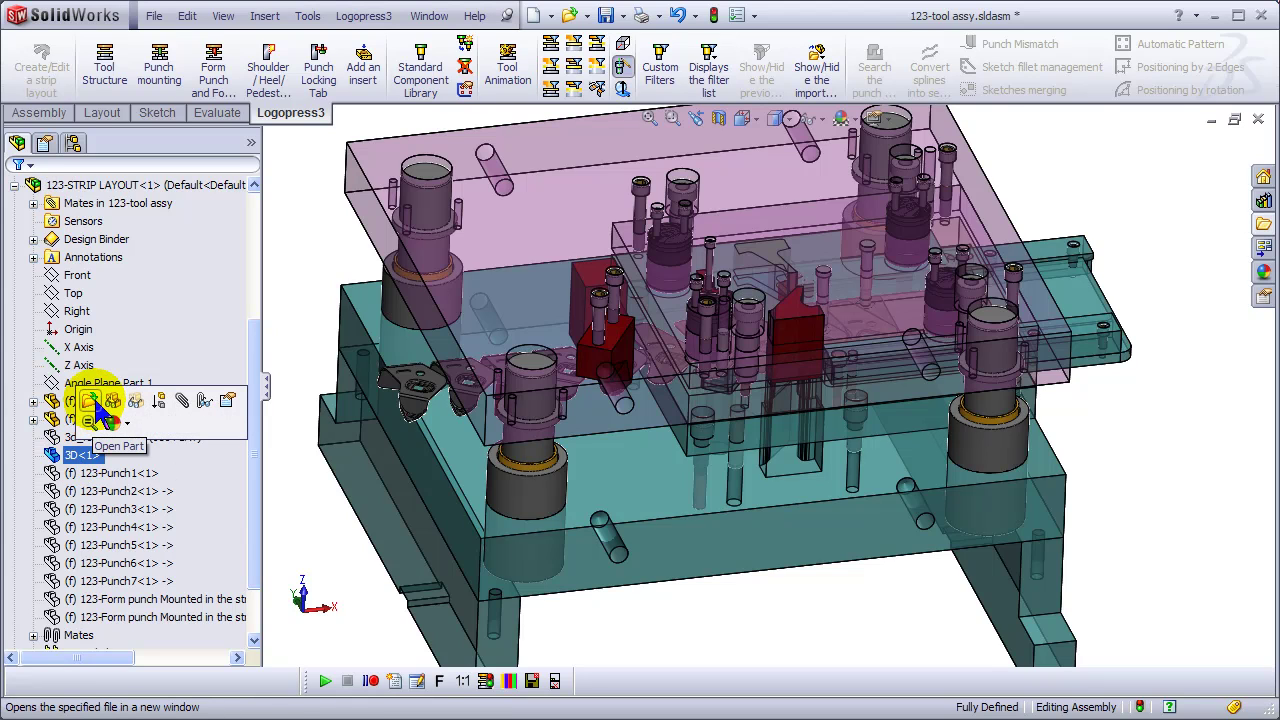
click(88, 400)
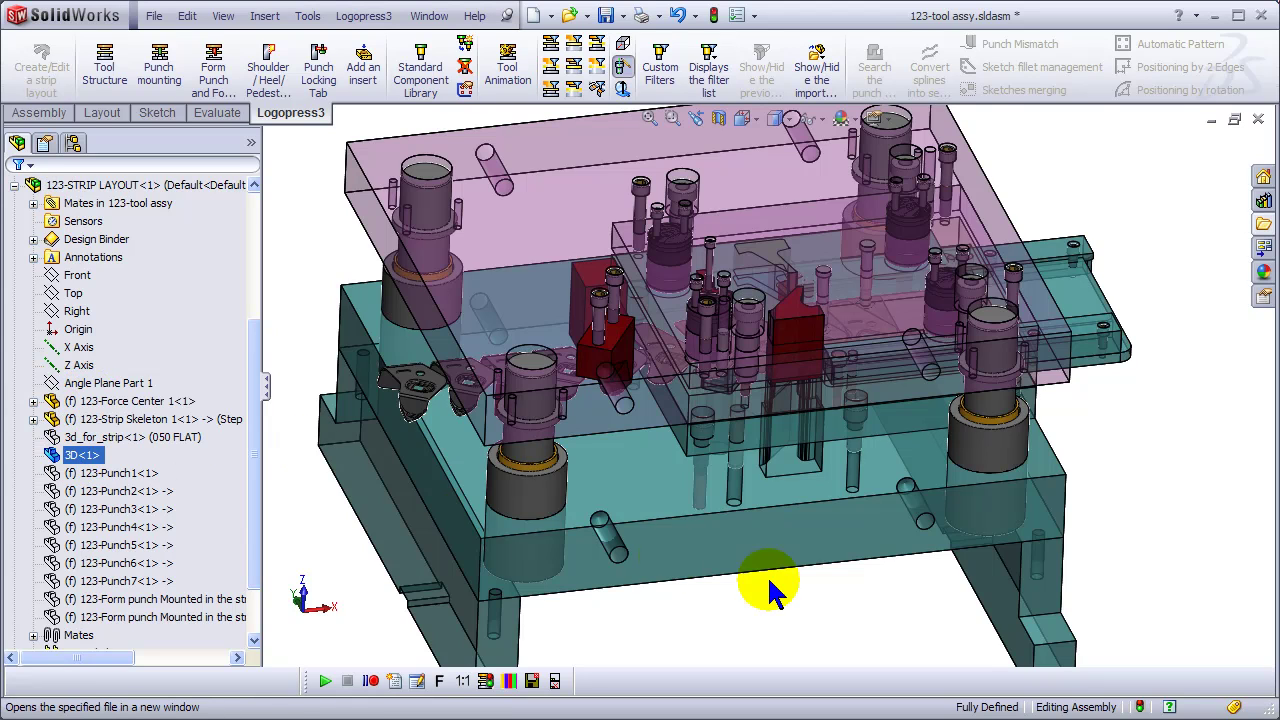
click(426, 15)
click(464, 196)
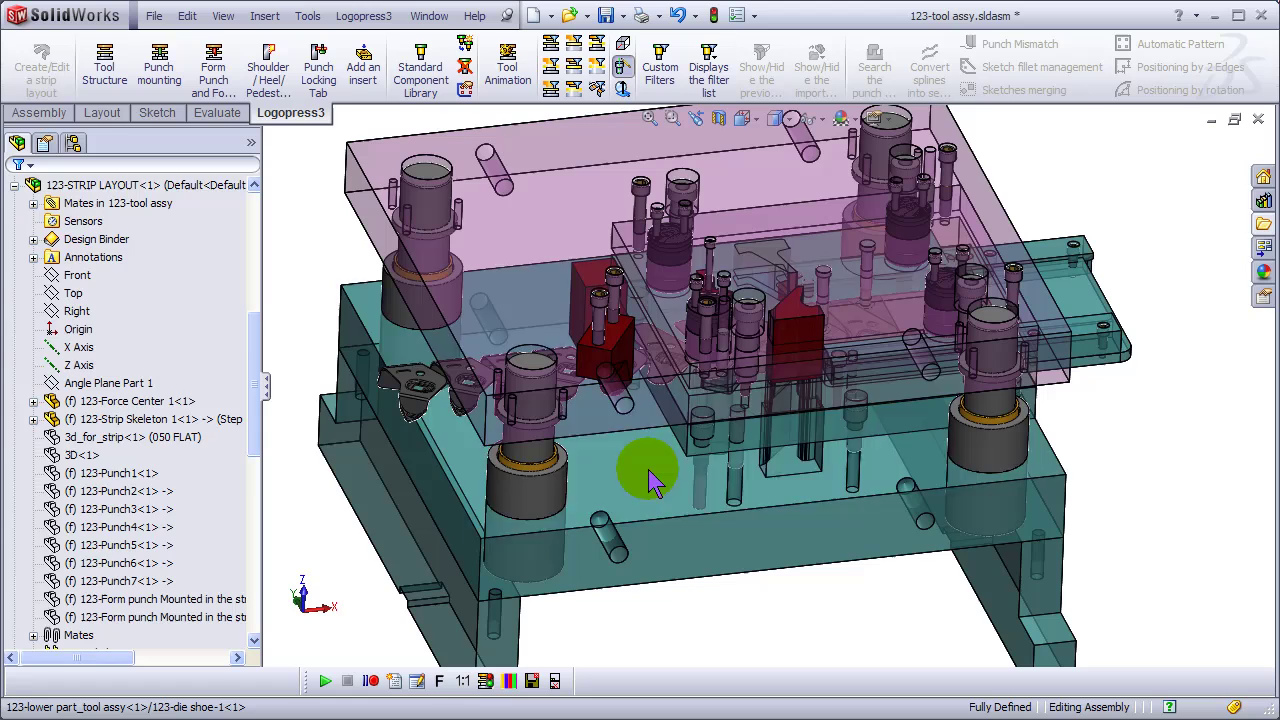
Open the 123-die shoe-1 part in its own window and bring its punch cut-outs into close view
click(651, 470)
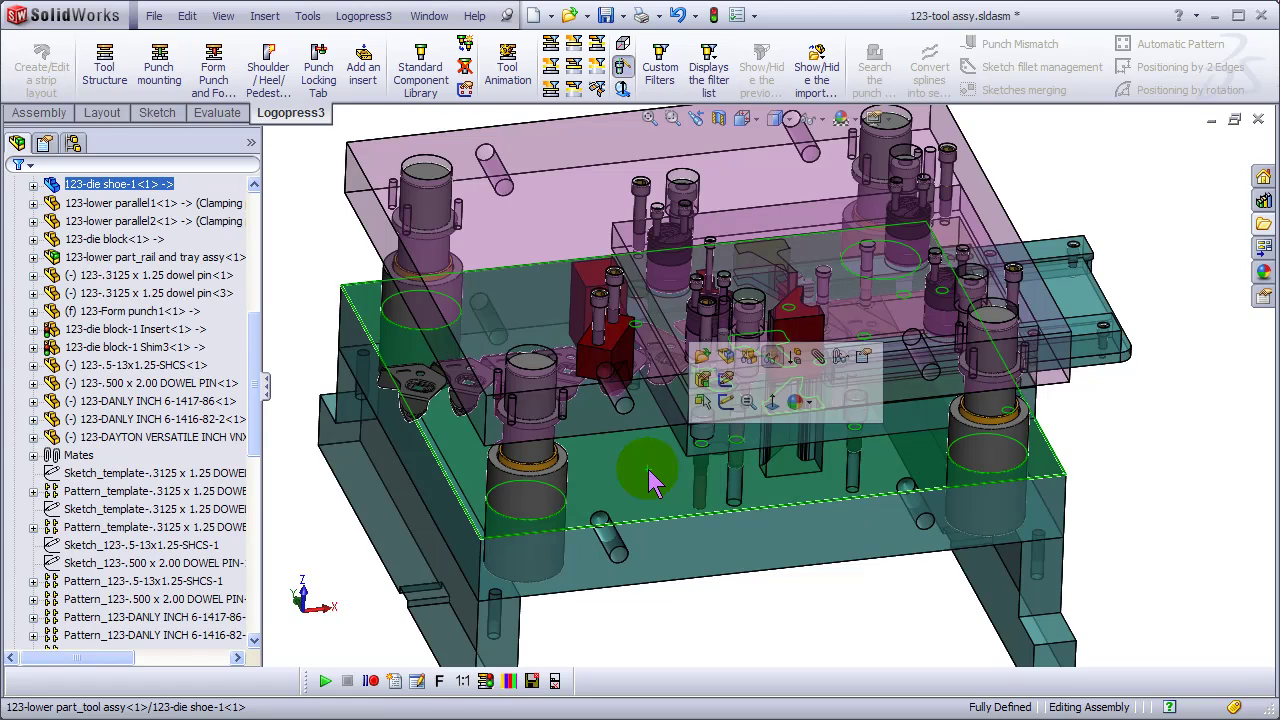
click(703, 358)
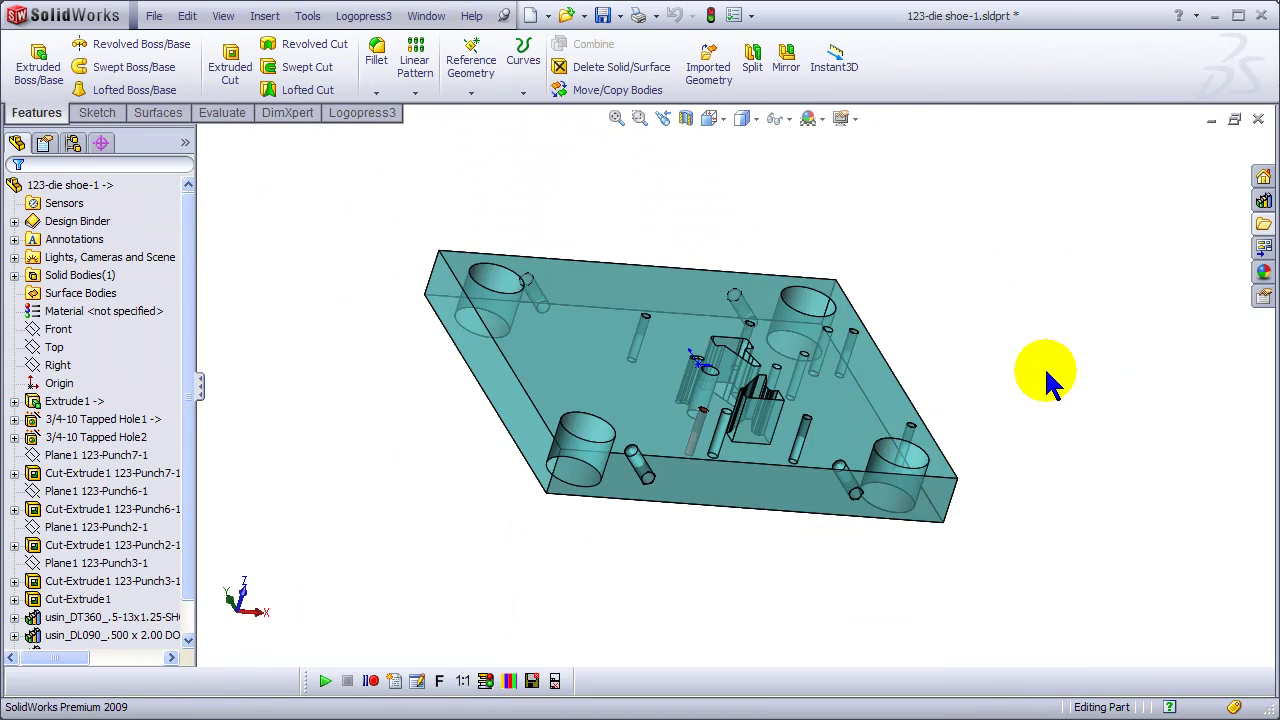
middle_drag(1044, 366, 983, 398)
scroll(780, 379, down, 7)
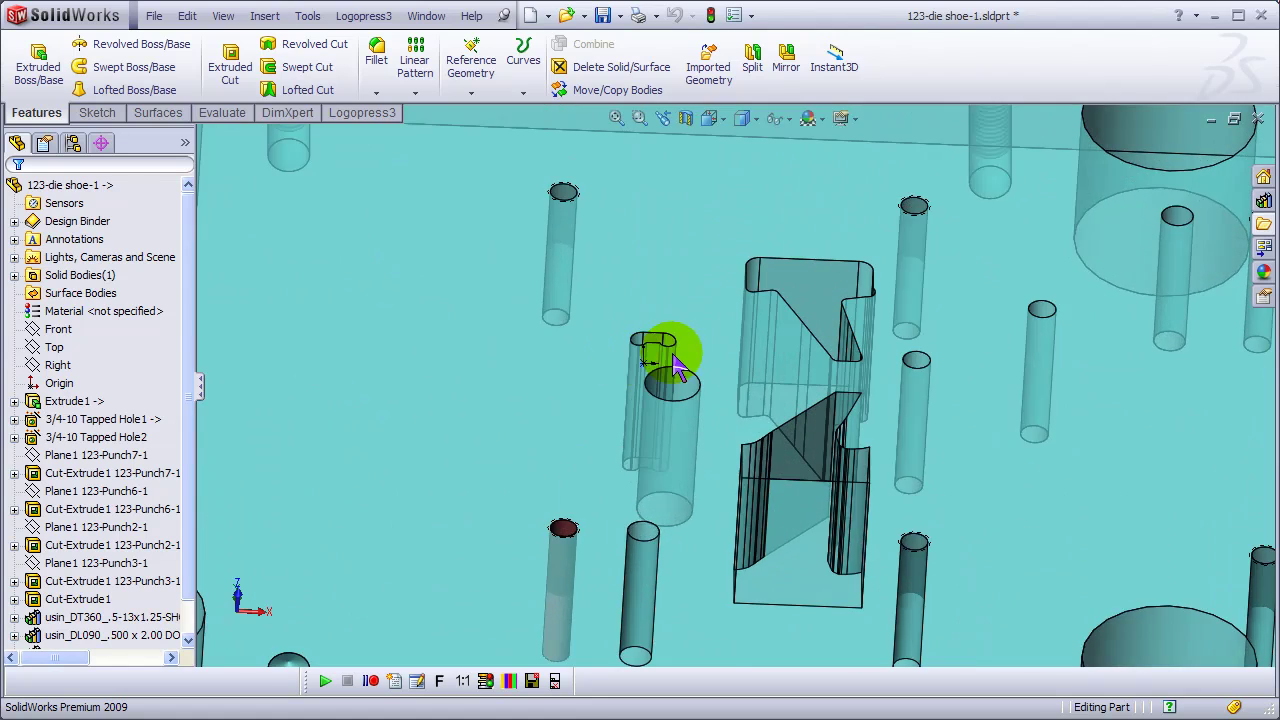
scroll(812, 360, down, 2)
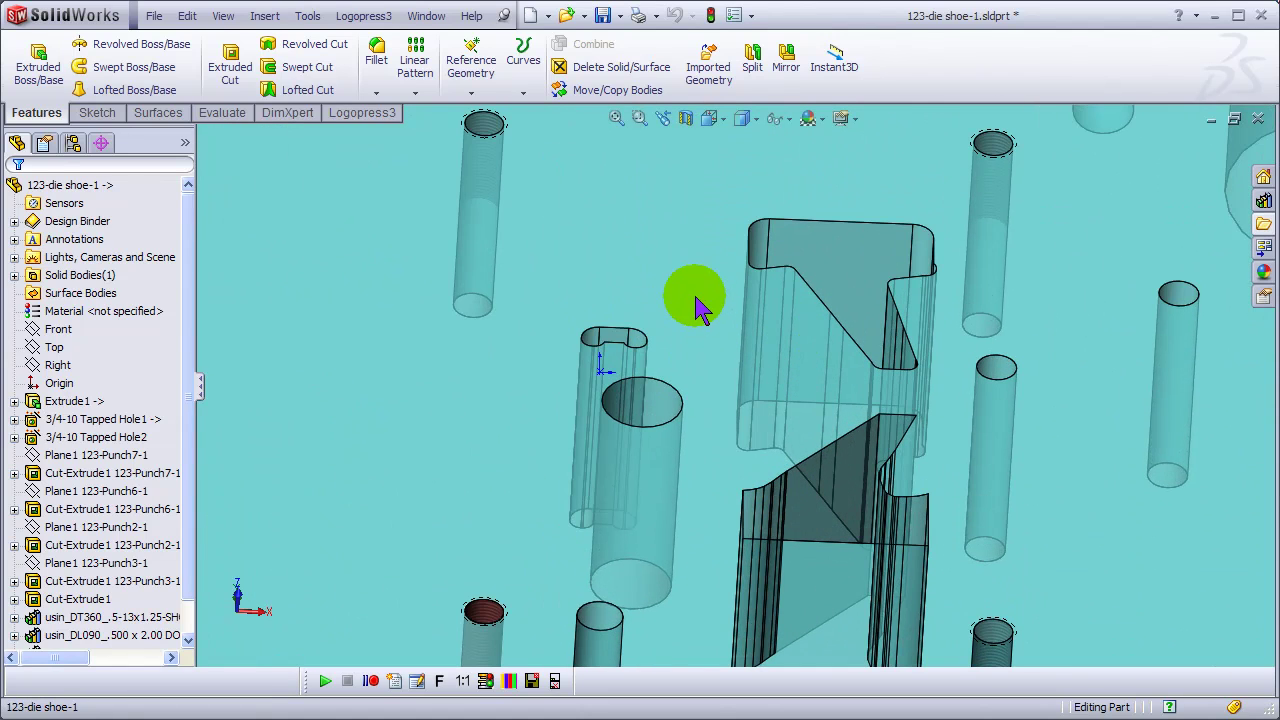
click(730, 280)
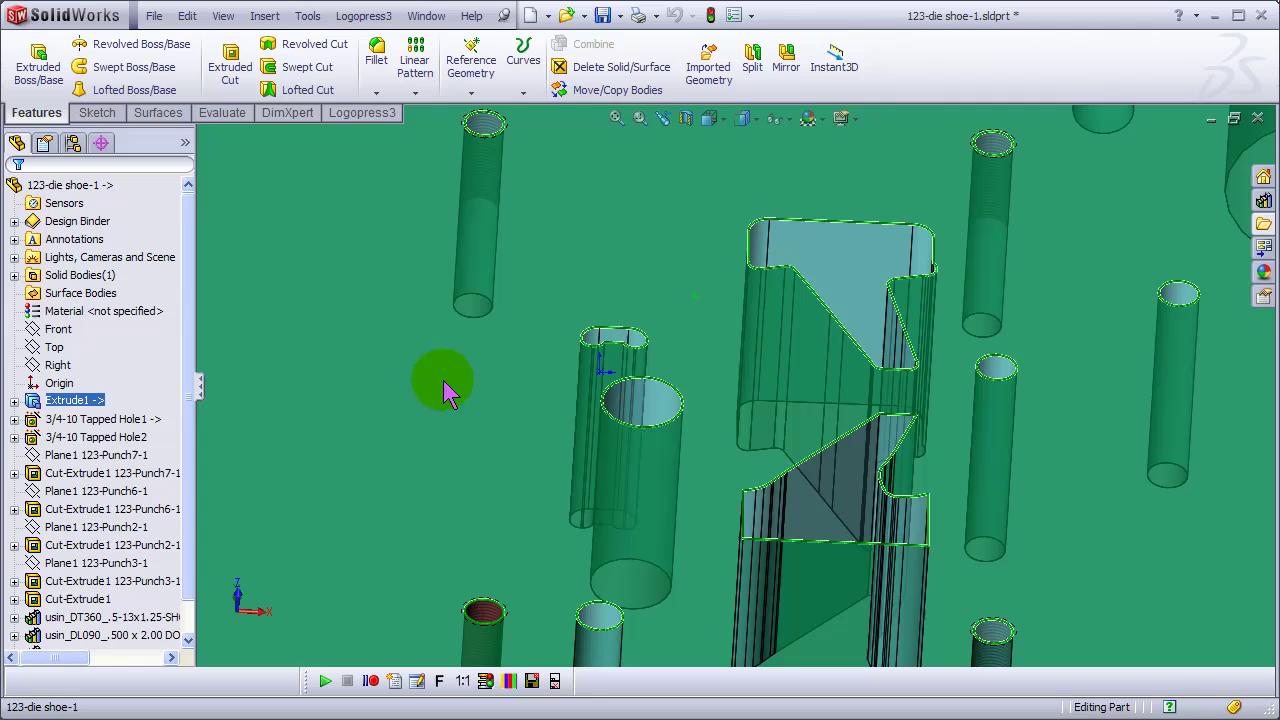
Delete all relations in the sketch of the die shoe's 123-Punch2-1 cut and fix its whole profile
click(812, 293)
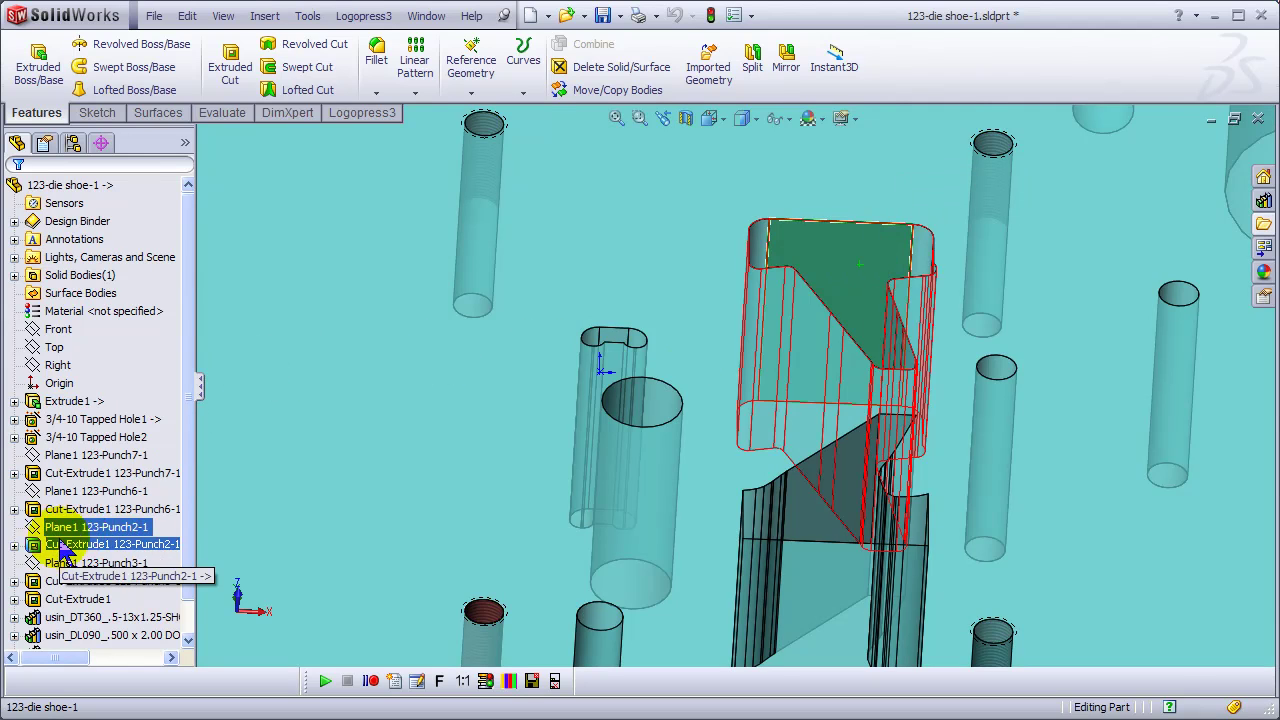
click(15, 545)
click(70, 562)
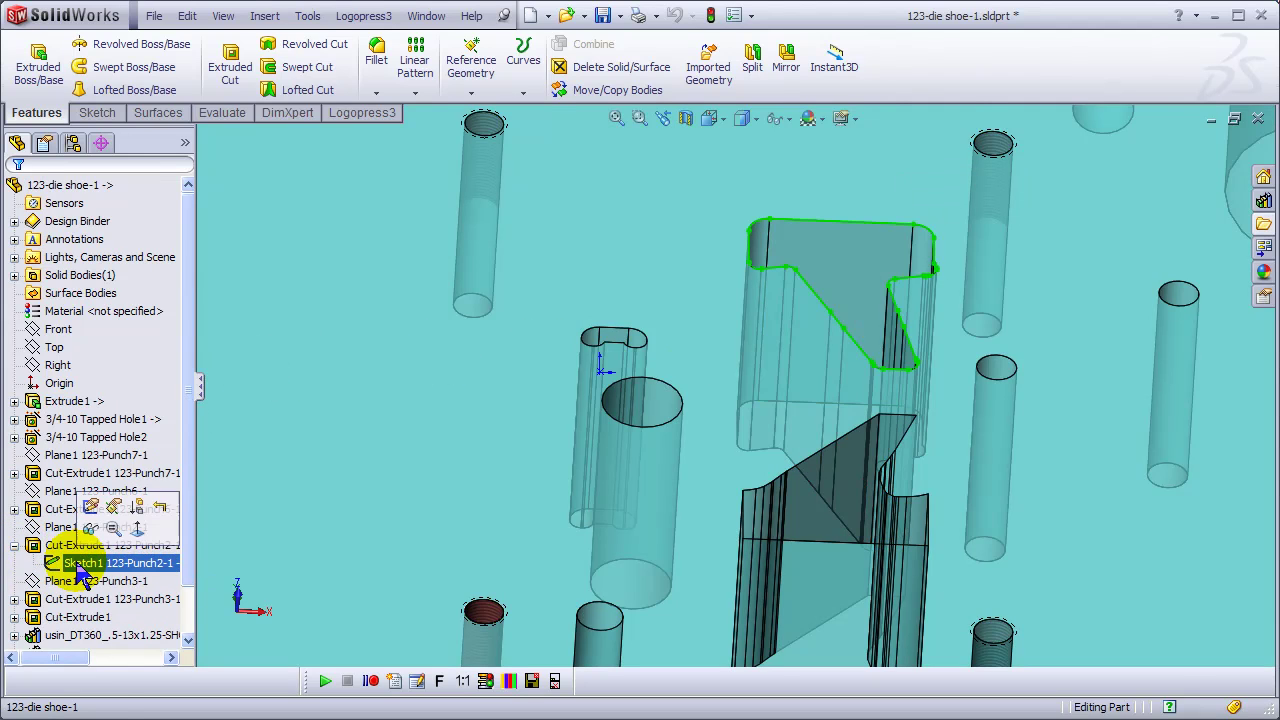
click(86, 505)
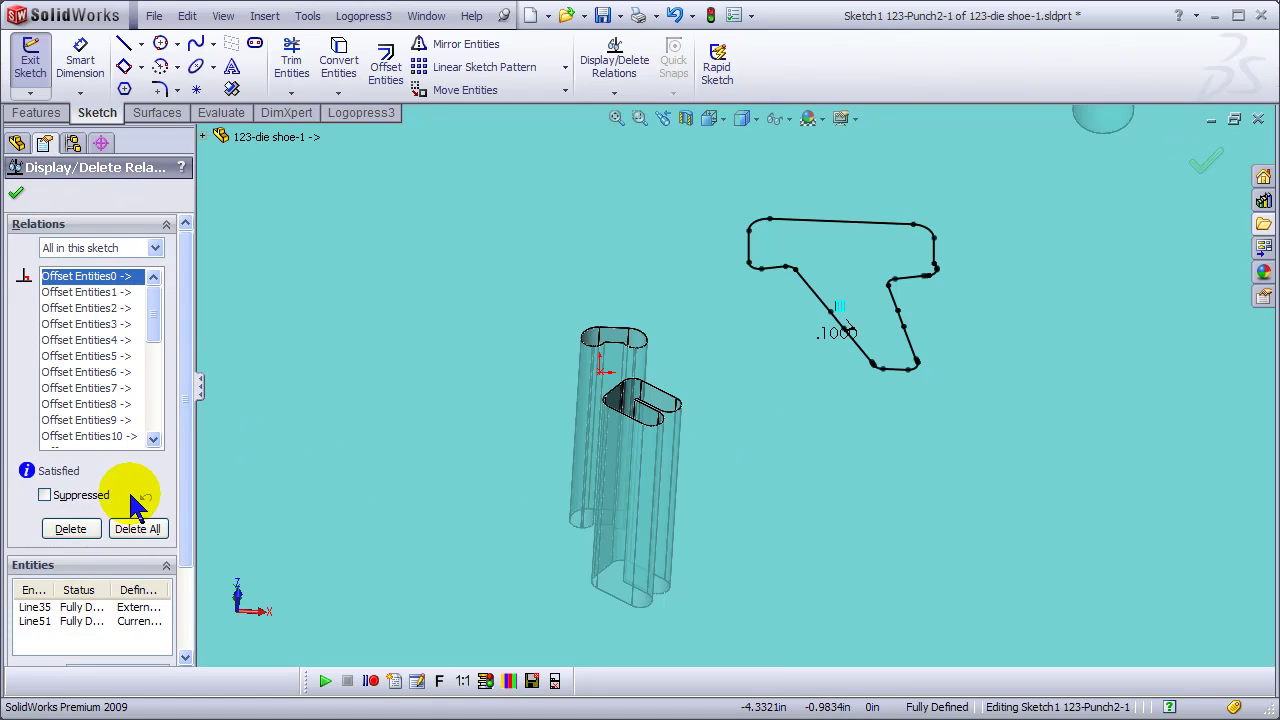
click(135, 529)
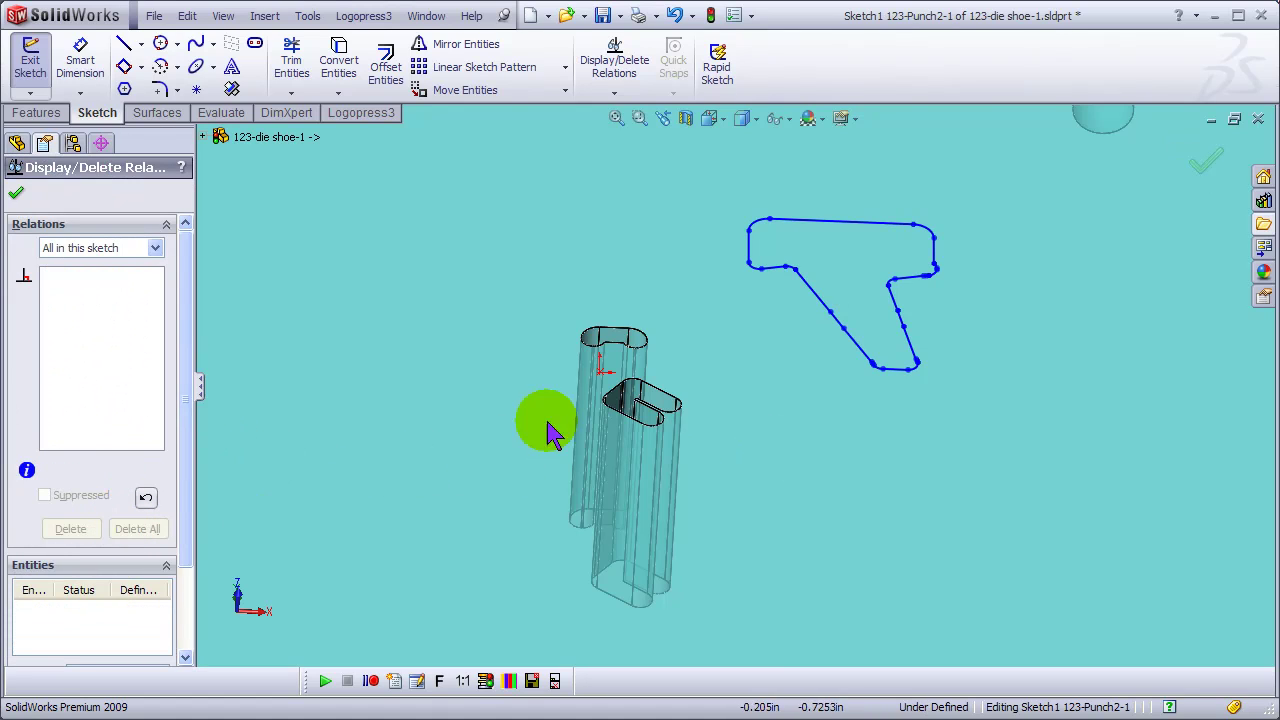
click(16, 196)
drag(674, 177, 1005, 432)
click(1057, 338)
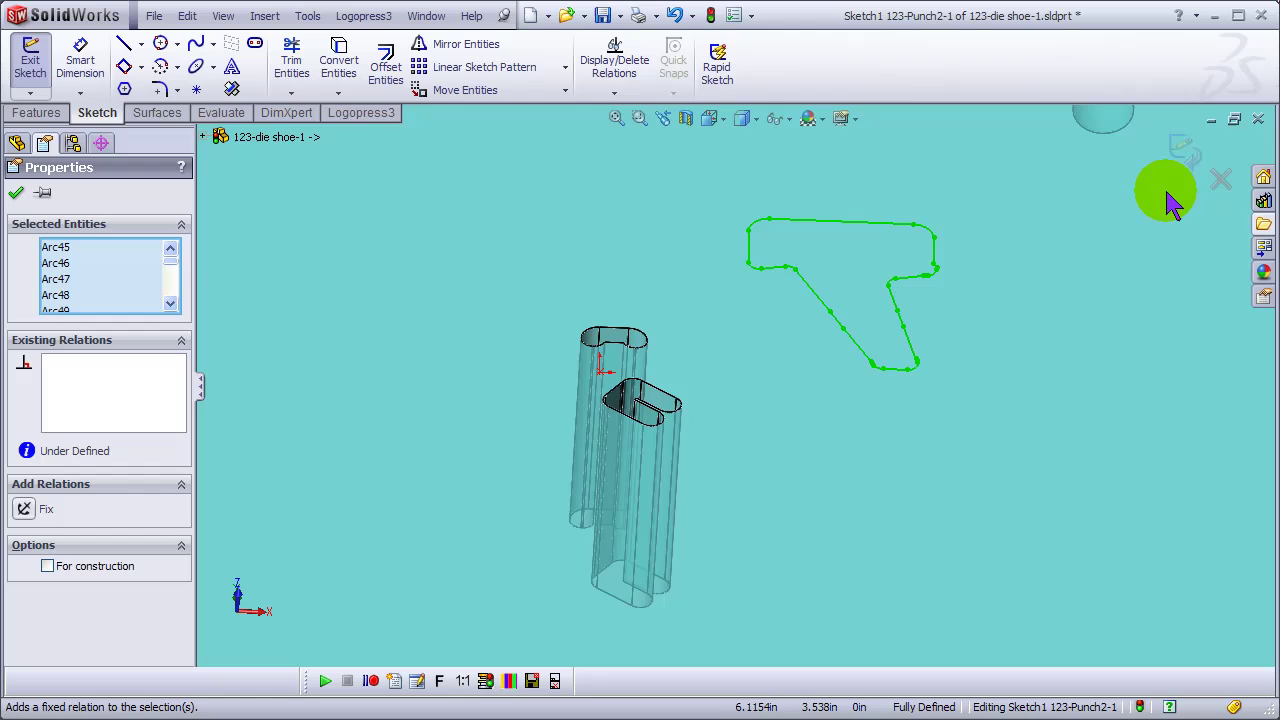
click(1183, 149)
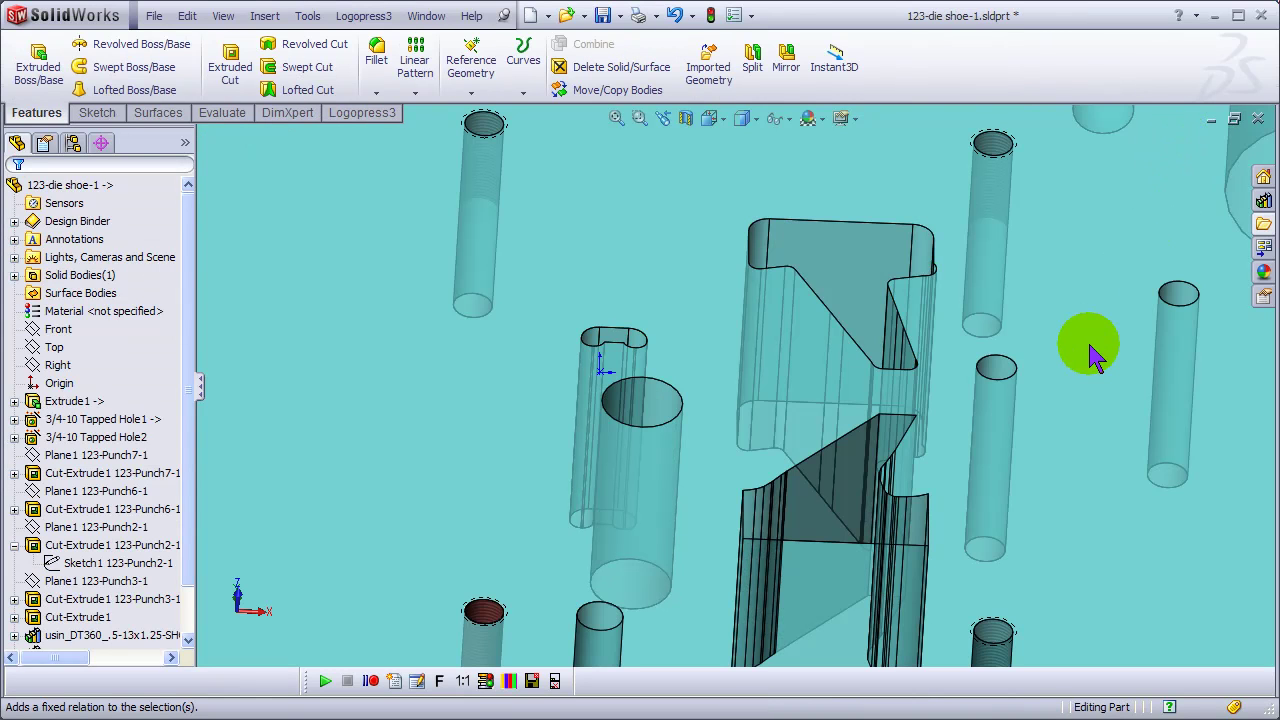
Delete all relations in the sketch of the die shoe's 123-Punch3-1 cut and fix its whole profile
click(825, 503)
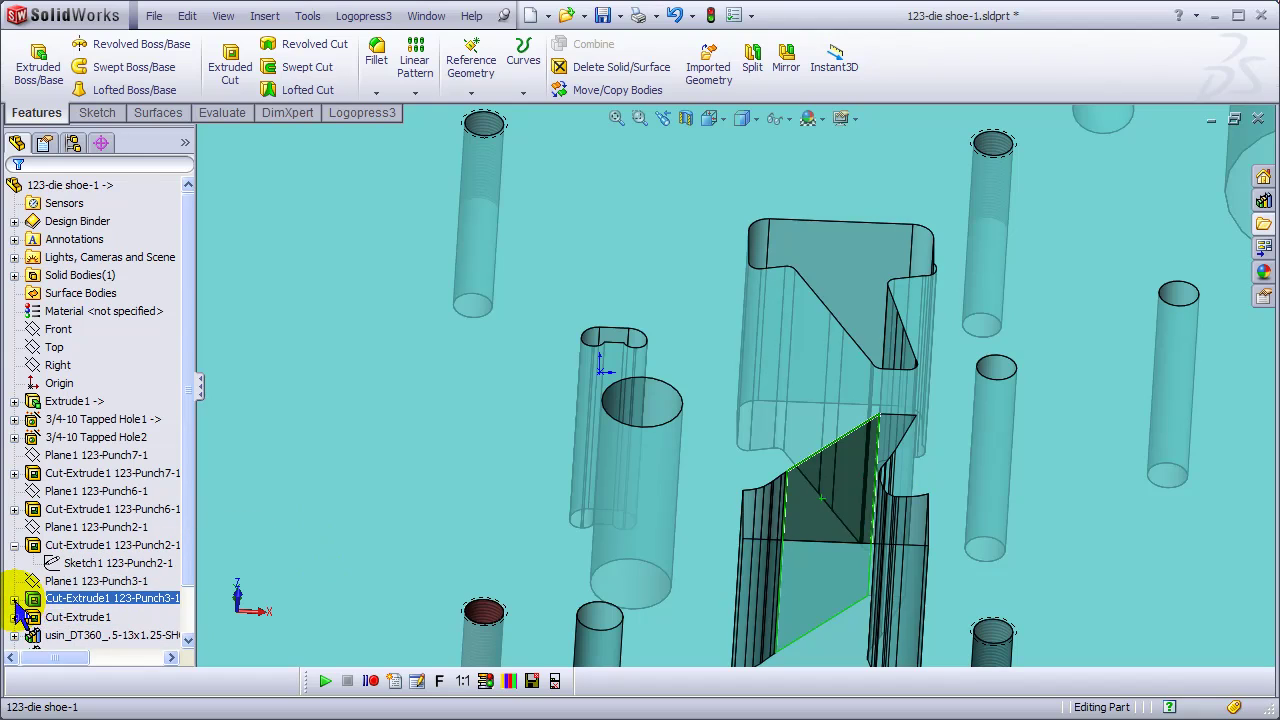
click(100, 617)
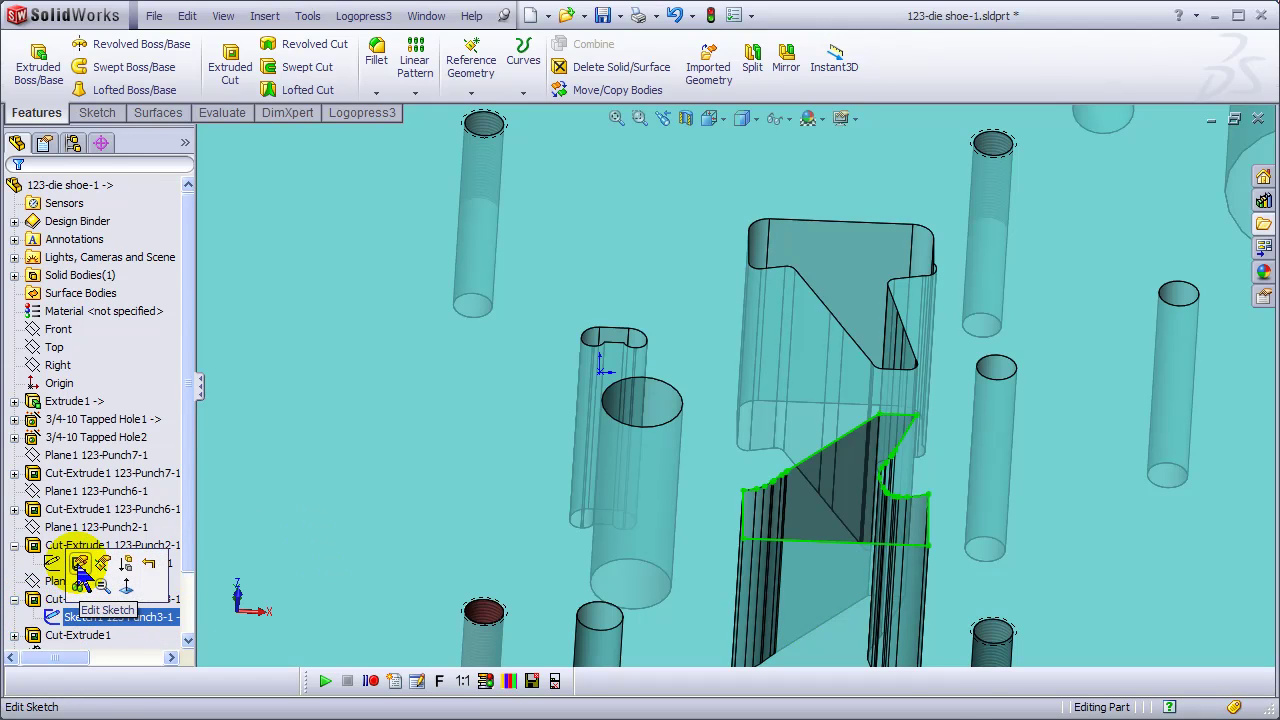
click(80, 572)
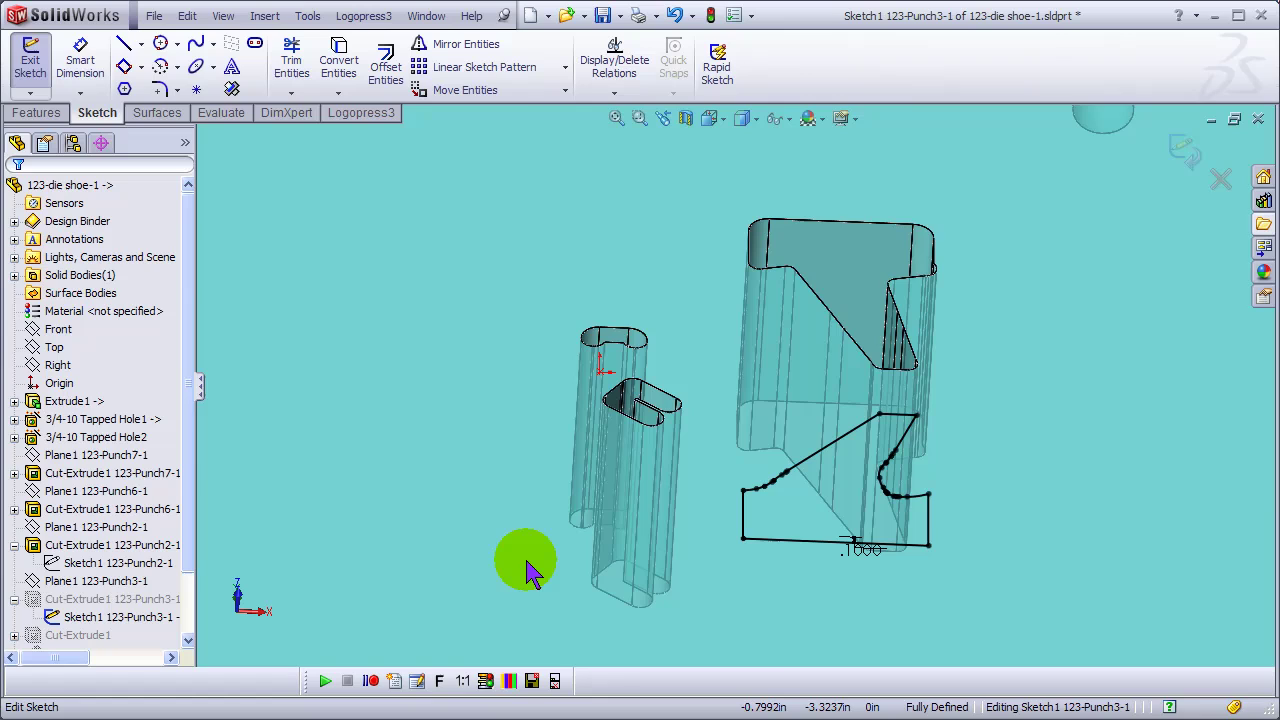
key(d)
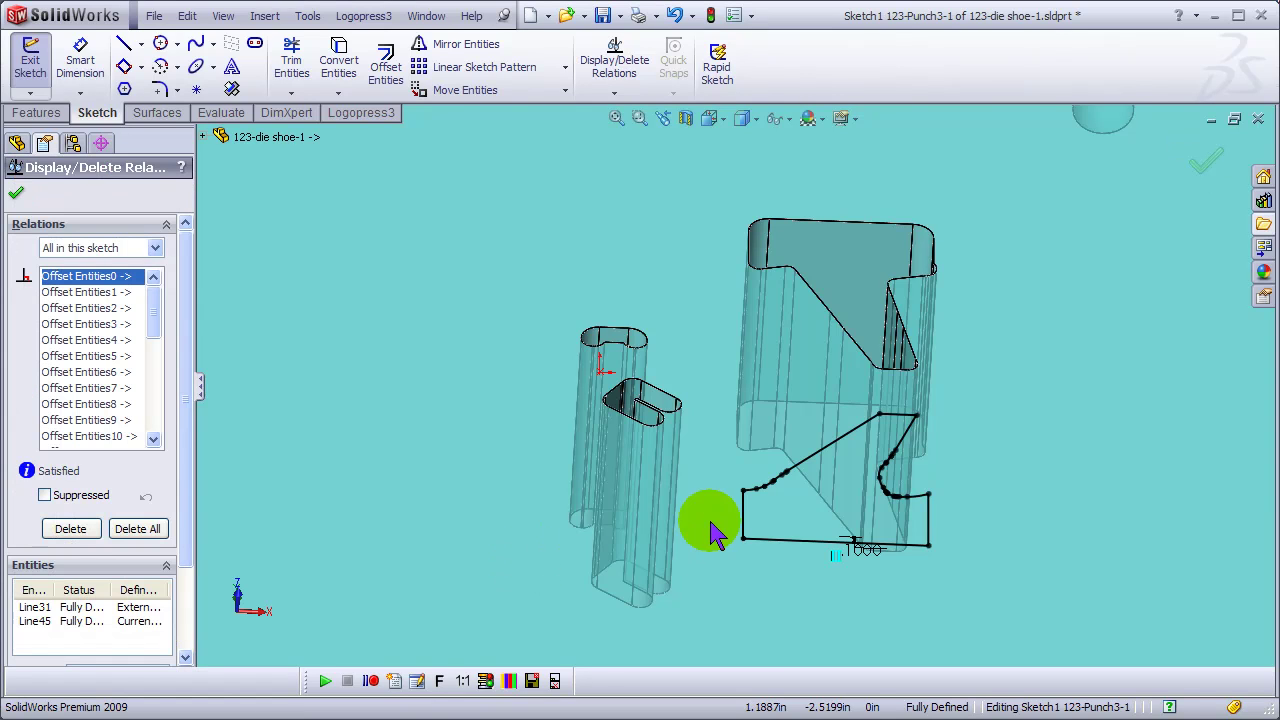
click(140, 531)
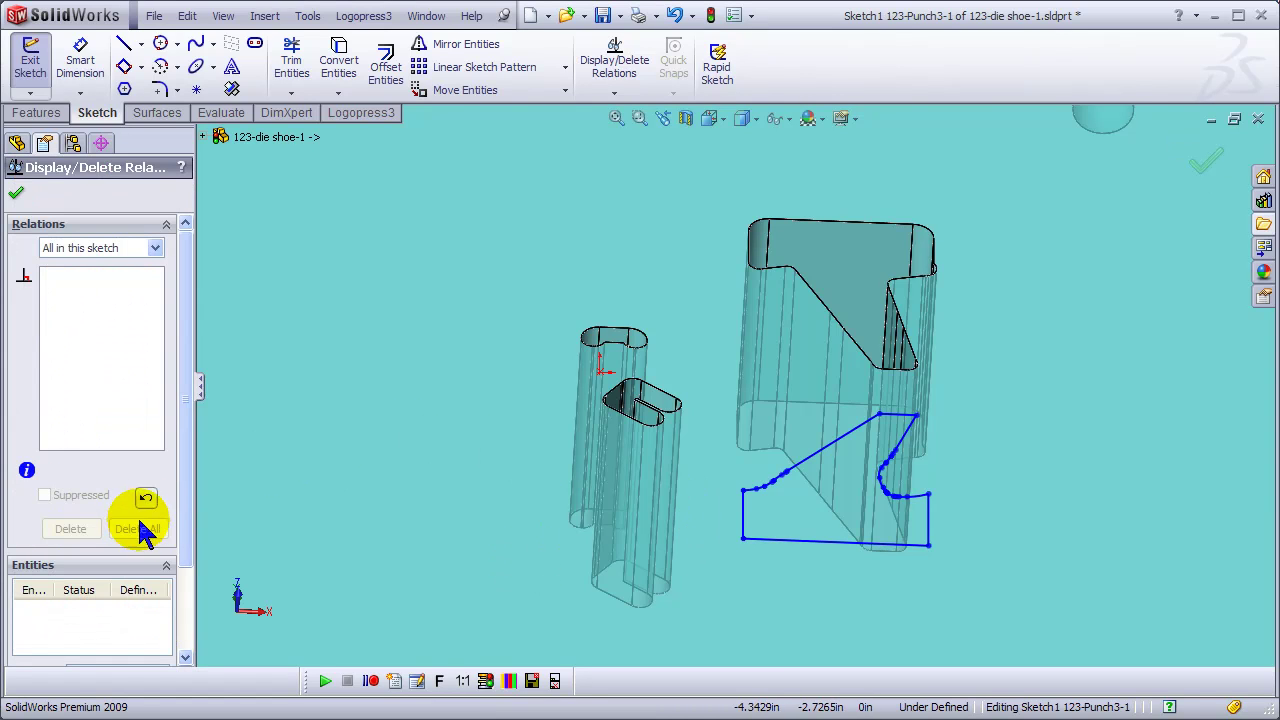
click(17, 195)
mouse_move(680, 580)
mouse_down()
mouse_move(763, 580)
mouse_move(1015, 373)
mouse_up()
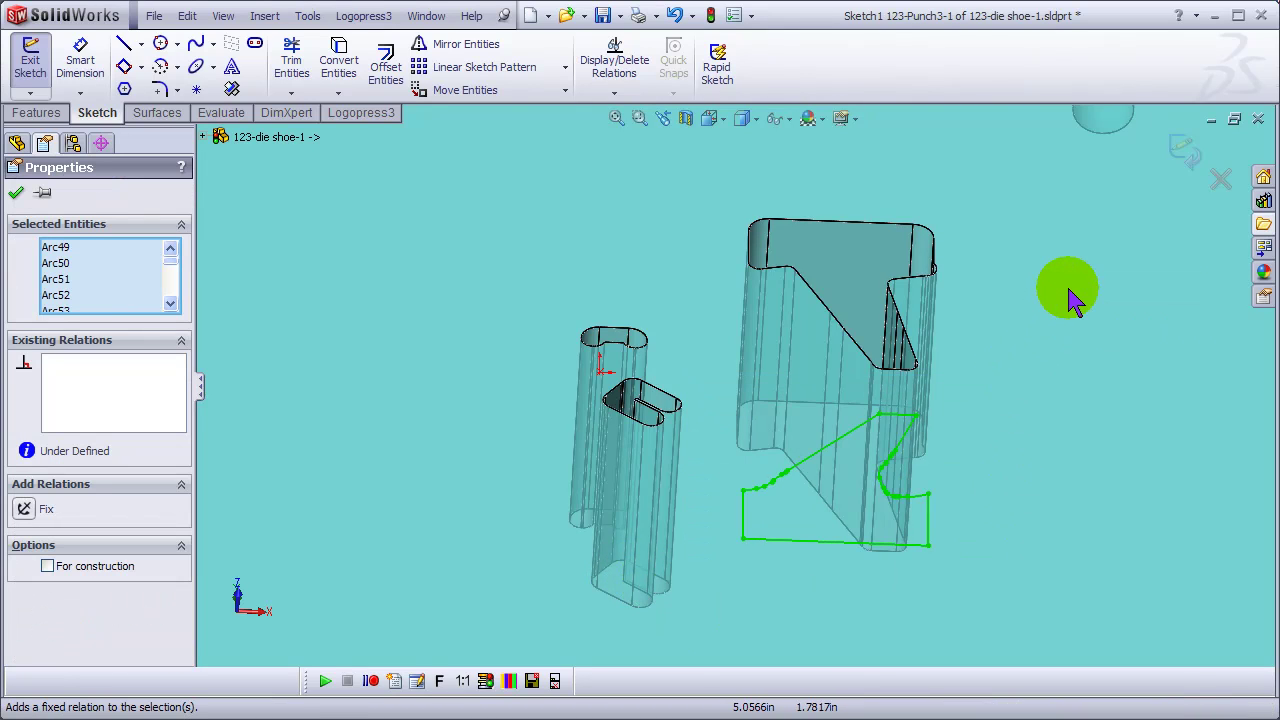
click(1188, 150)
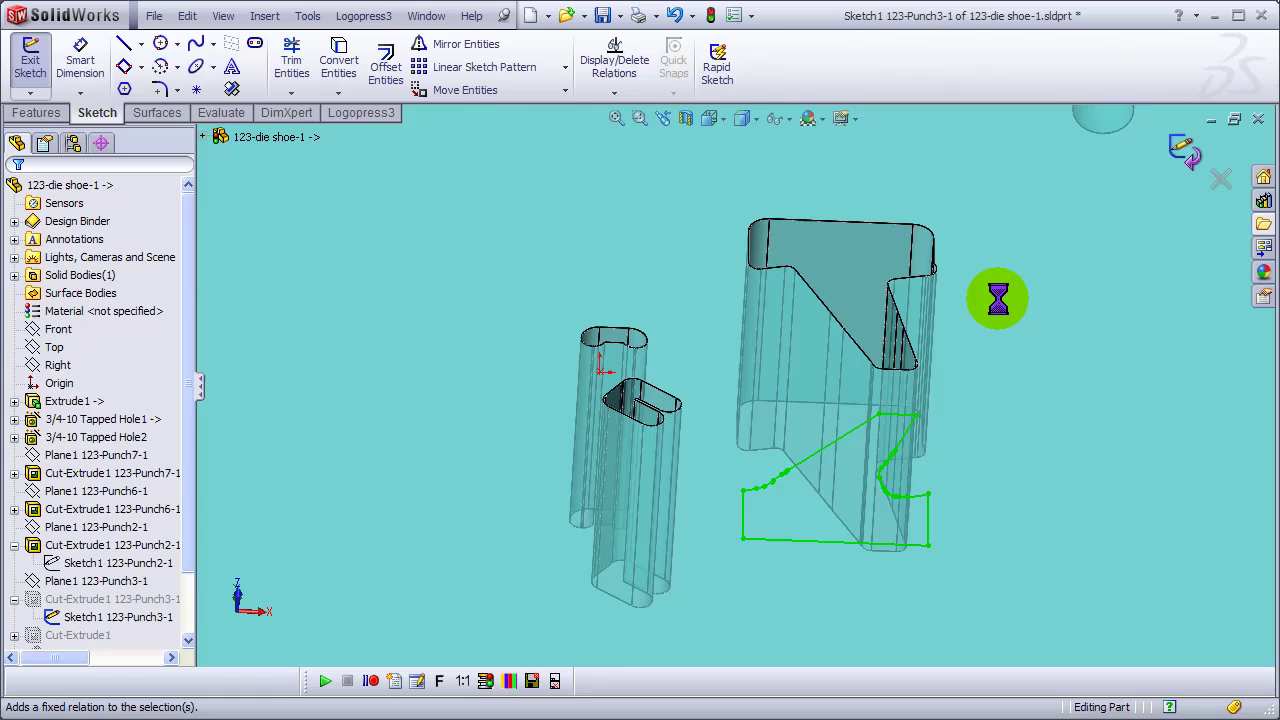
Delete all relations in the sketch of the die shoe's 123-Punch6-1 cut and fix its whole profile
click(620, 345)
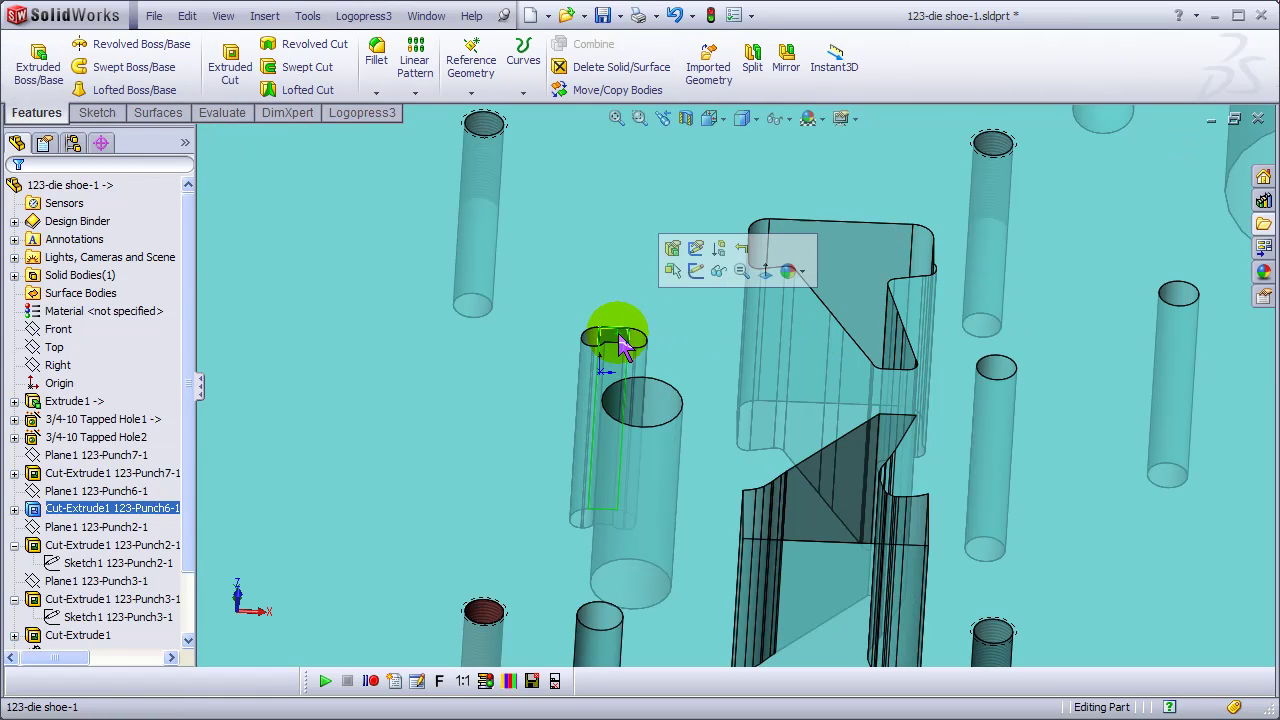
click(14, 509)
click(72, 527)
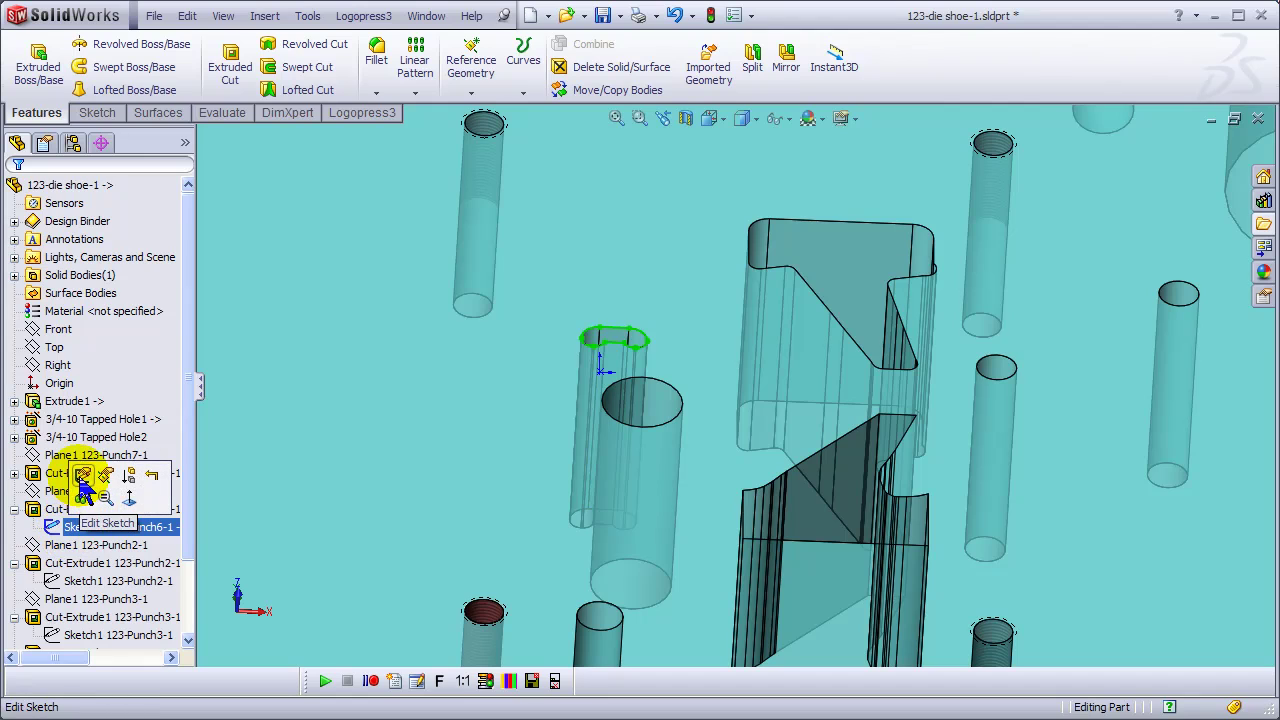
click(80, 475)
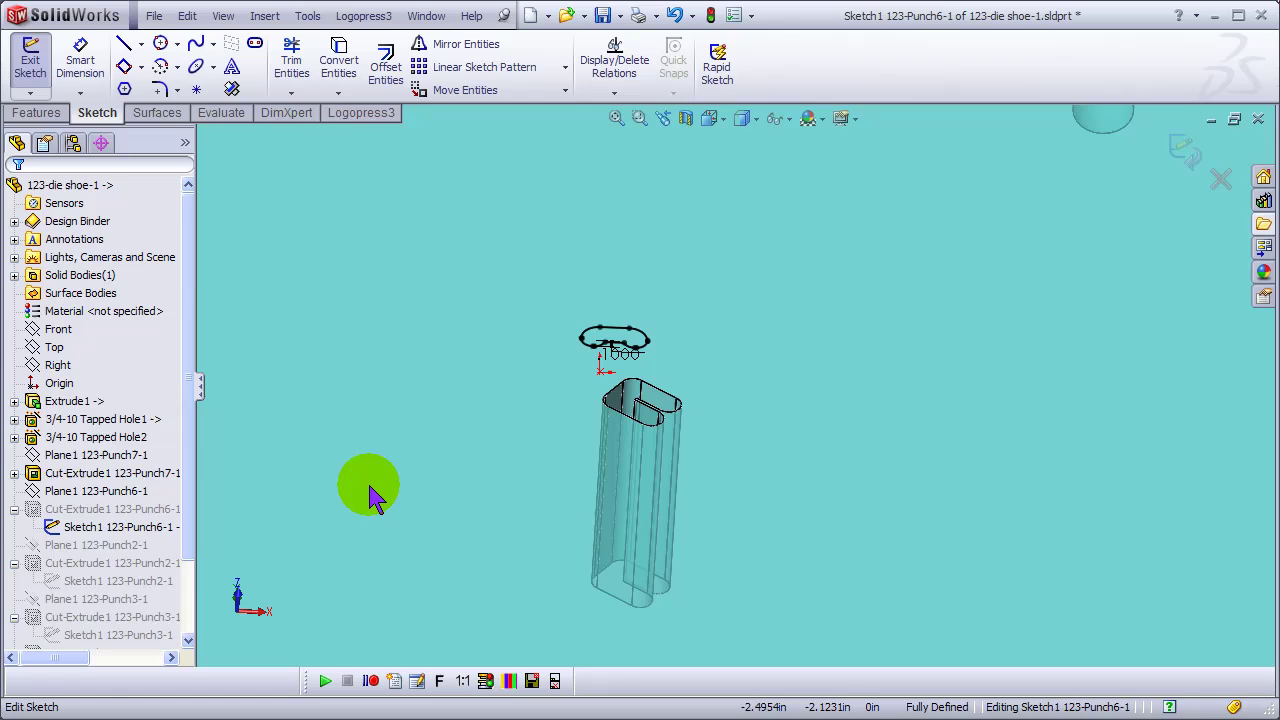
key(d)
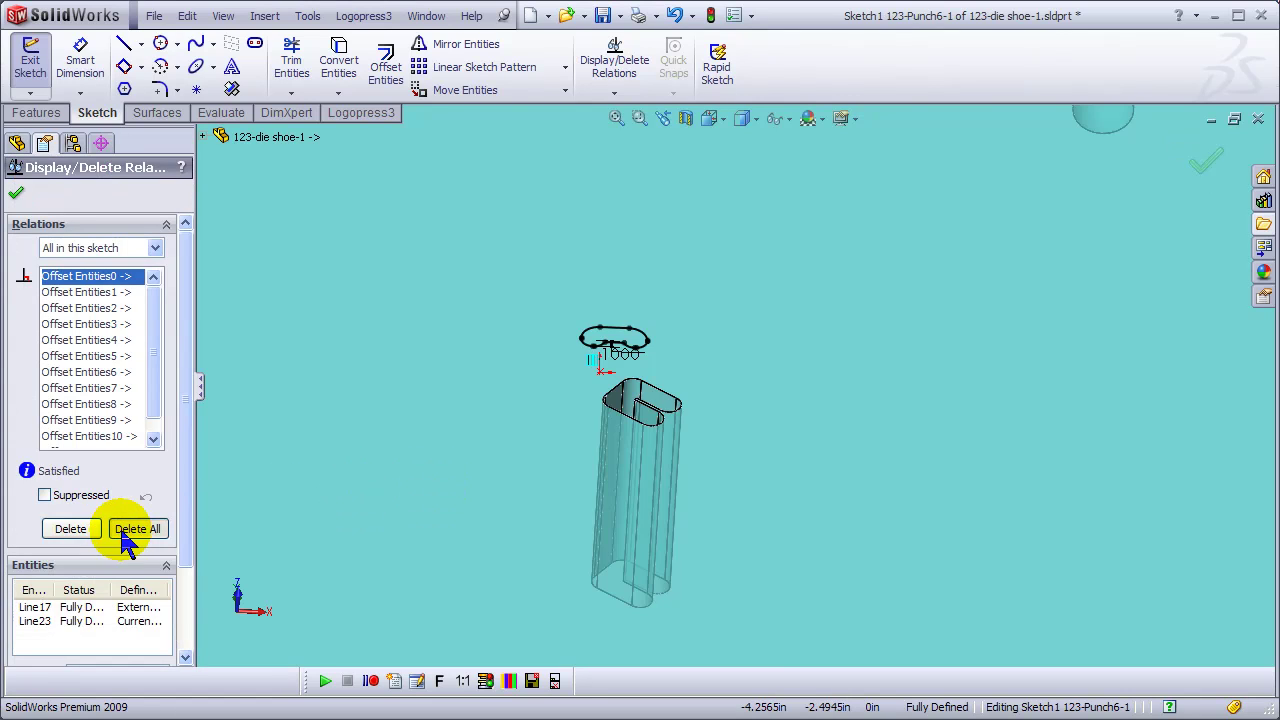
click(16, 193)
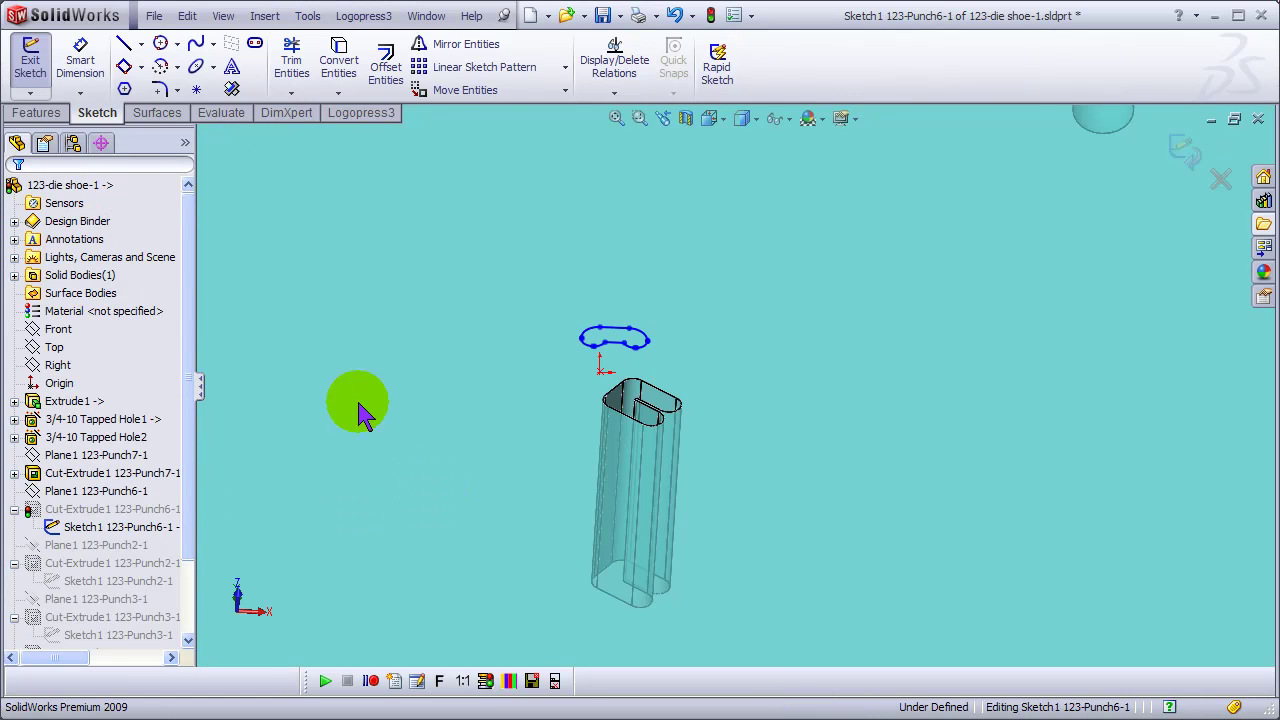
mouse_move(420, 475)
mouse_down()
mouse_move(657, 337)
mouse_move(742, 252)
mouse_up()
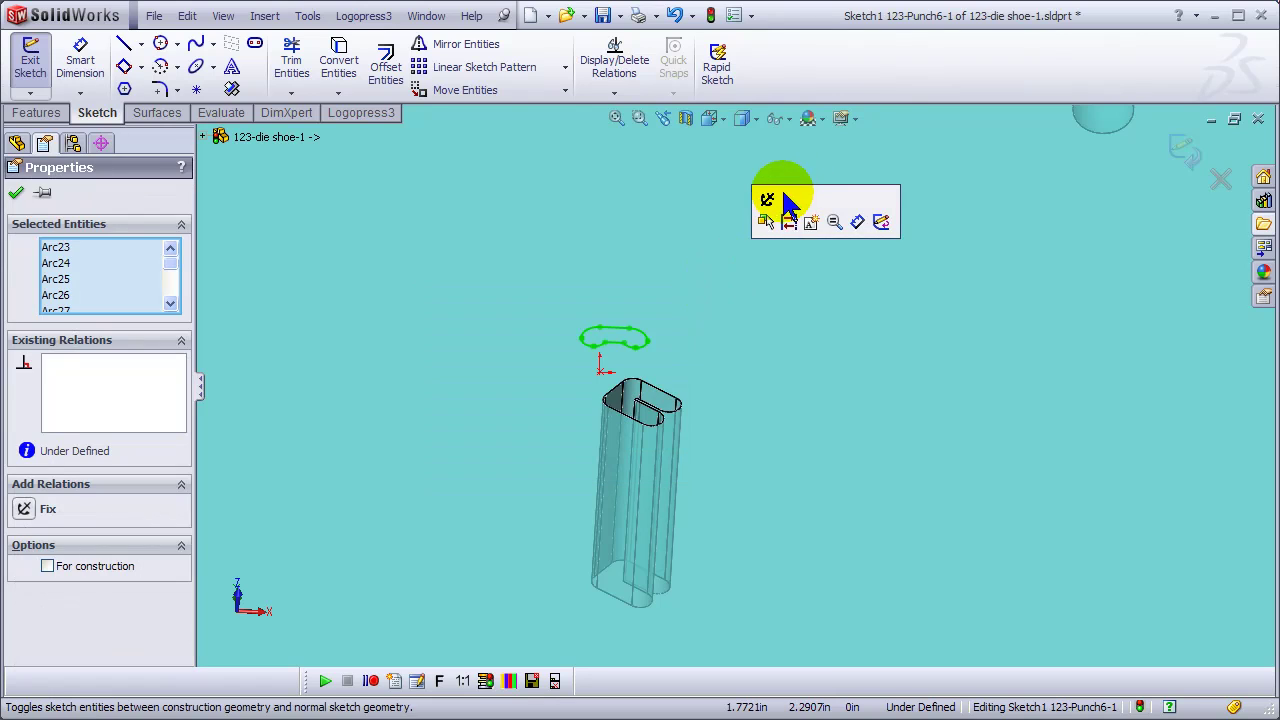
click(766, 221)
click(1188, 156)
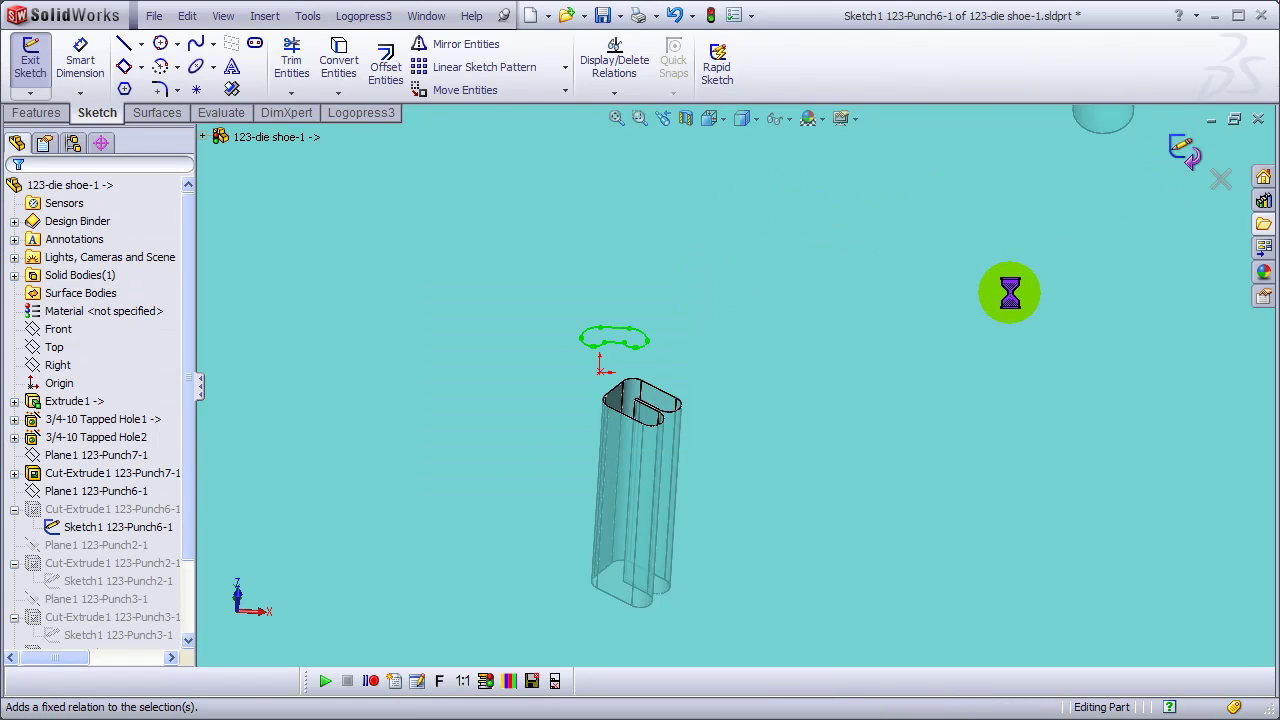
Save and close the die shoe part, and switch from the tool assembly to the 3D.SLDPRT part window
scroll(873, 535, up, 2)
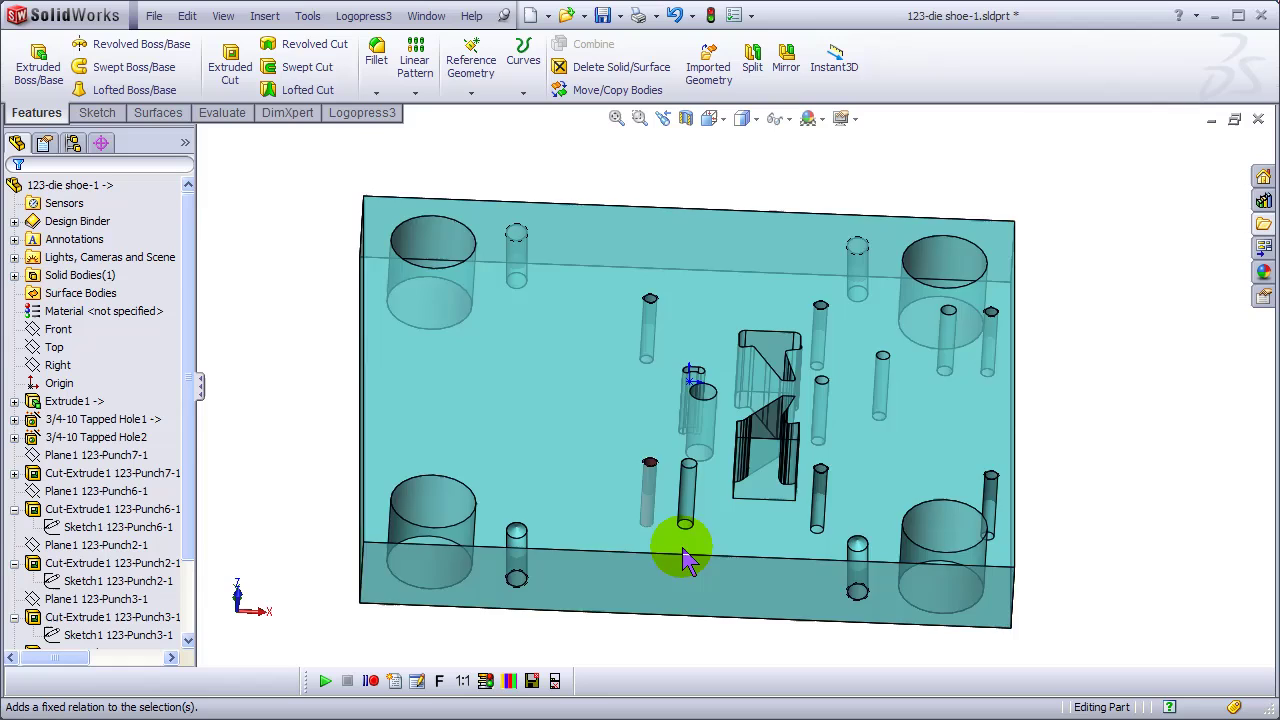
middle_drag(682, 547, 694, 506)
middle_drag(598, 515, 993, 270)
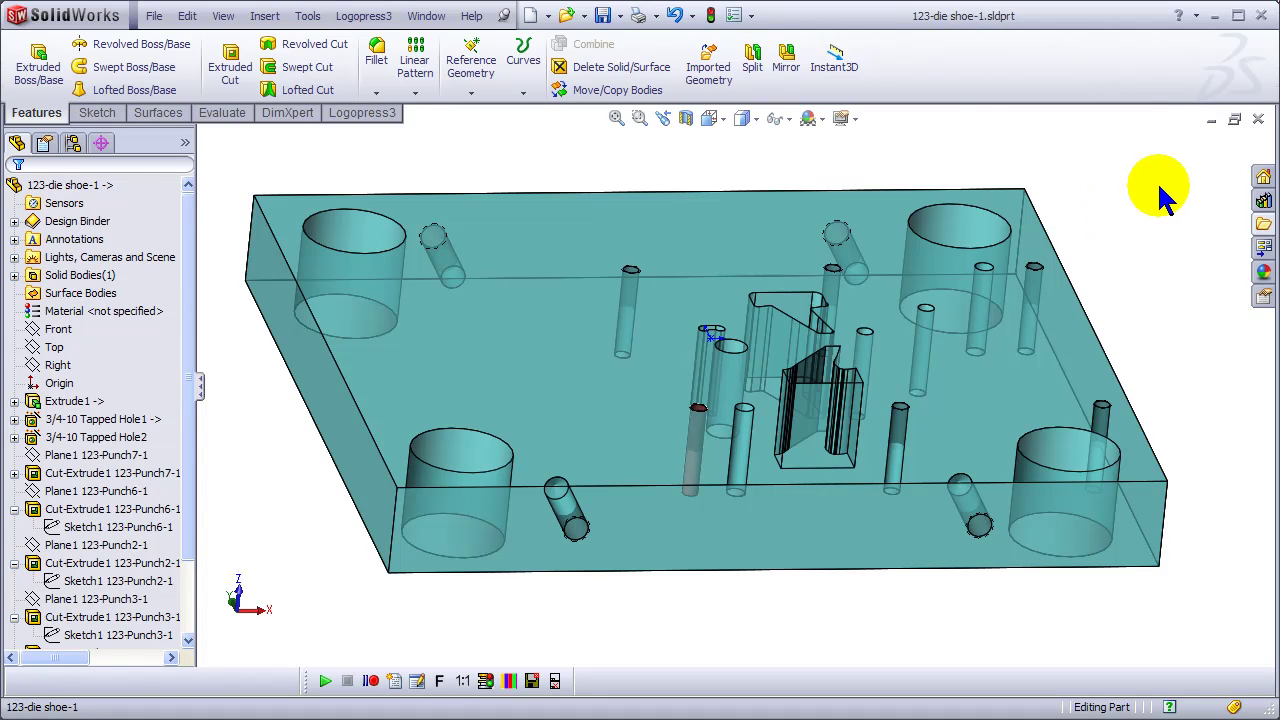
click(1256, 119)
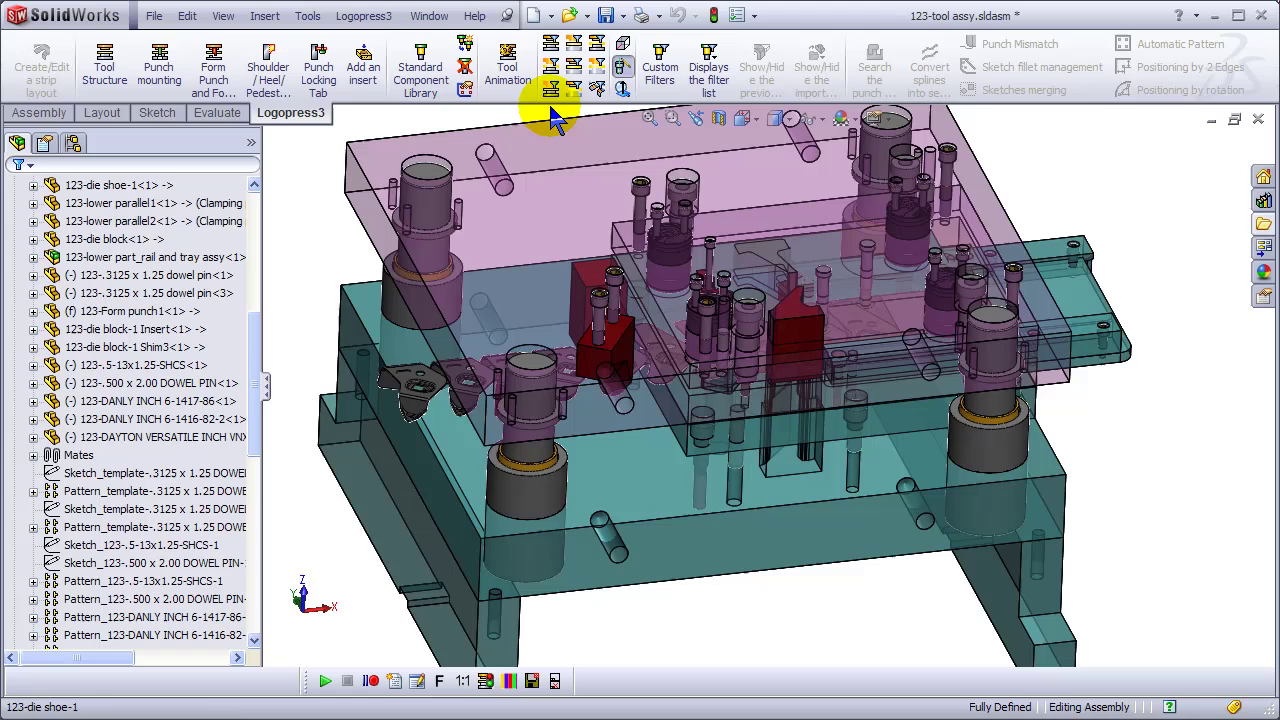
click(429, 16)
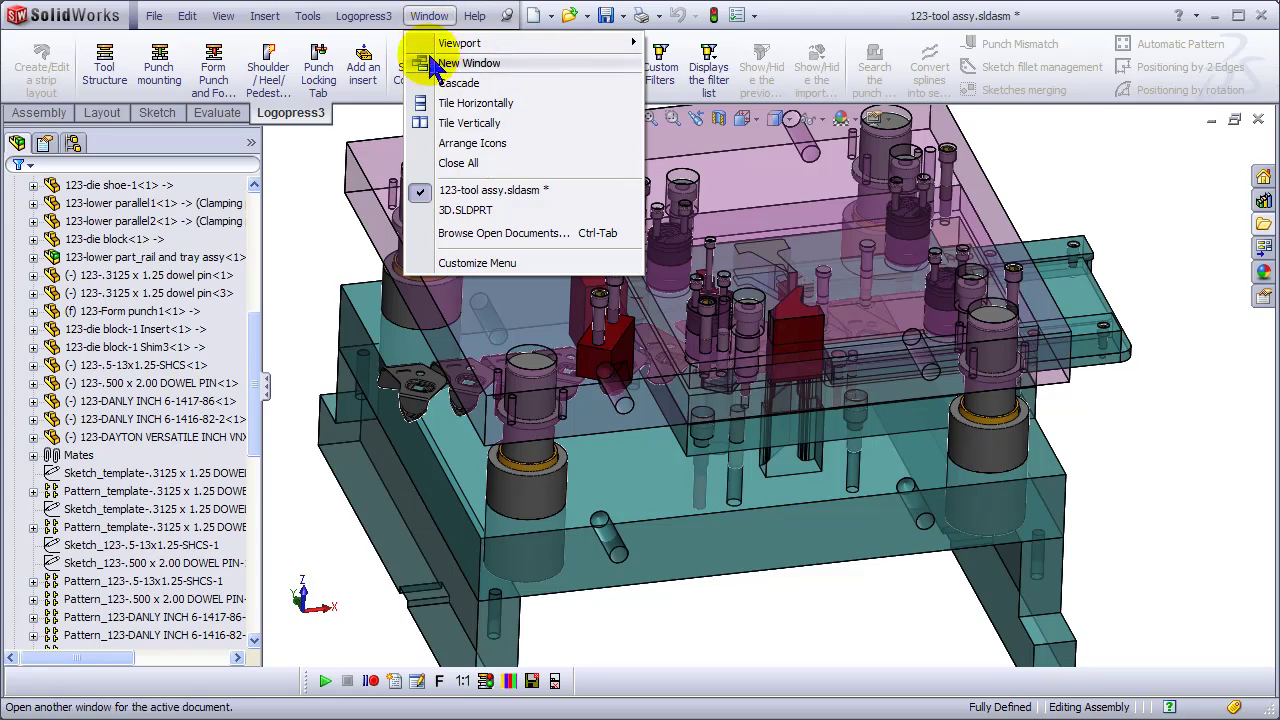
click(450, 210)
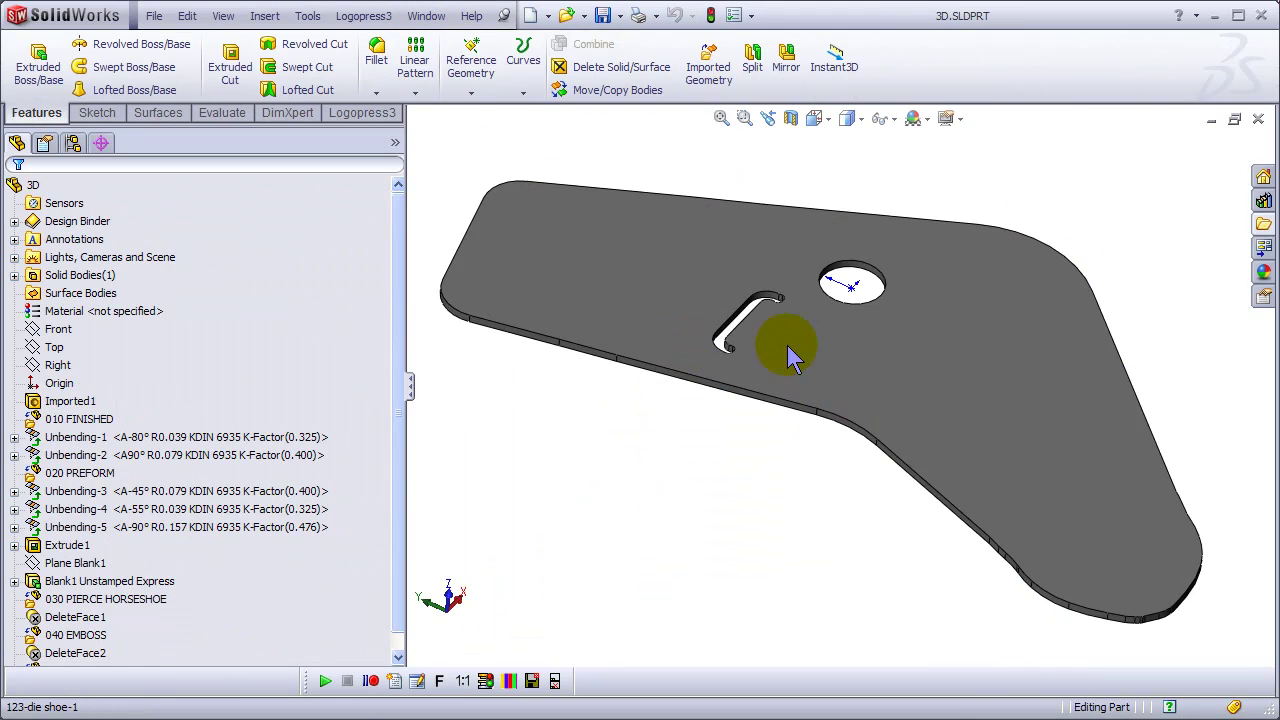
Start a translating Move Face on the C-shaped slot and select the three faces forming the tip of its first leg
middle_drag(881, 373, 1045, 560)
scroll(749, 334, down, 10)
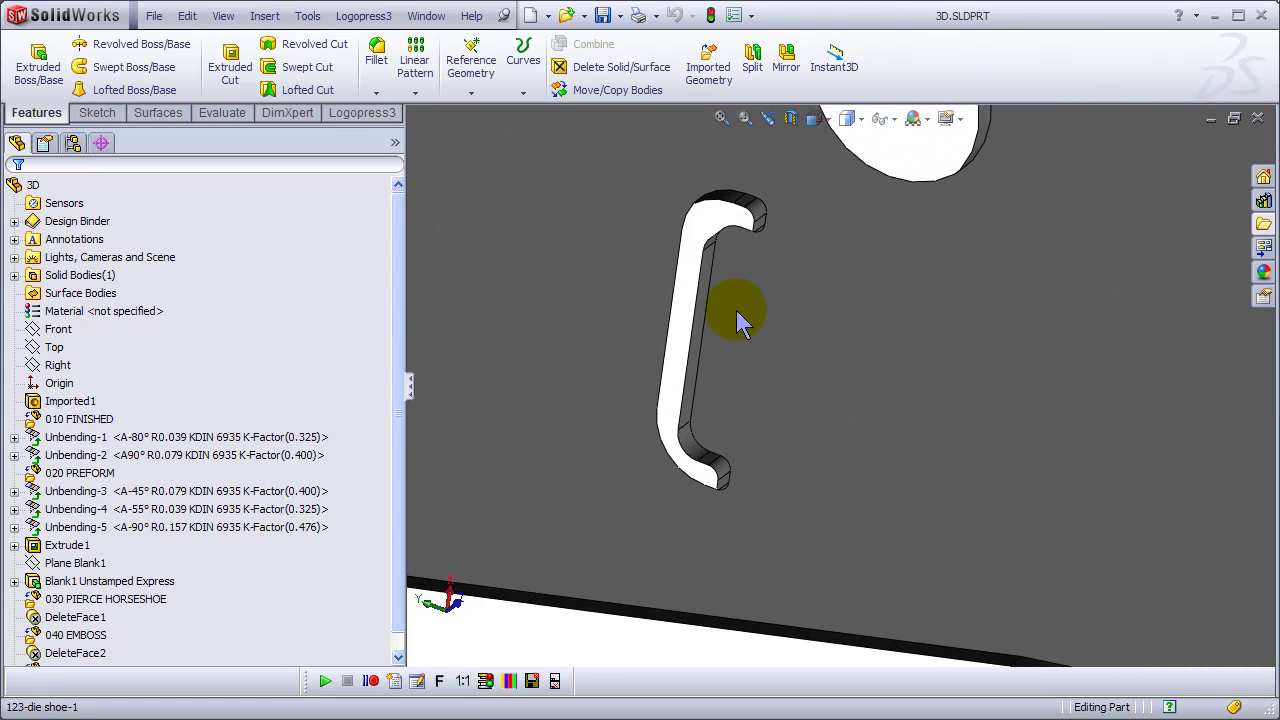
click(265, 16)
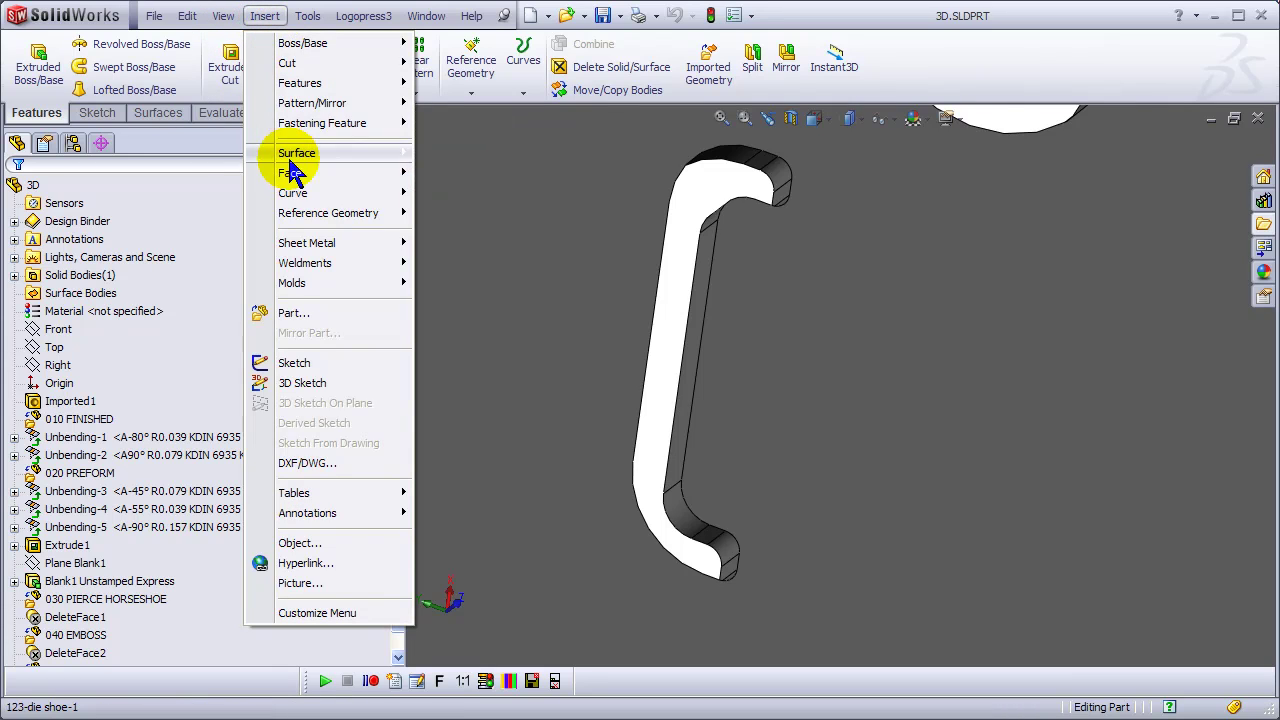
mouse_move(294, 176)
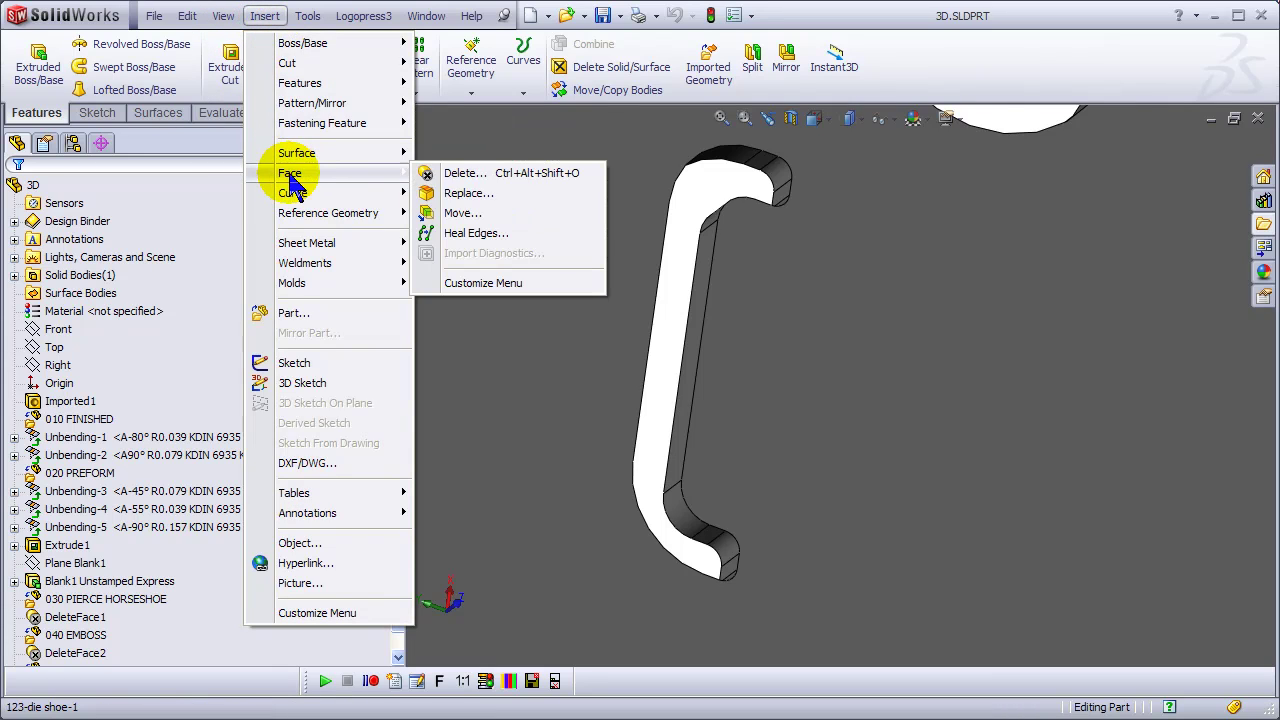
click(500, 216)
scroll(790, 230, down, 3)
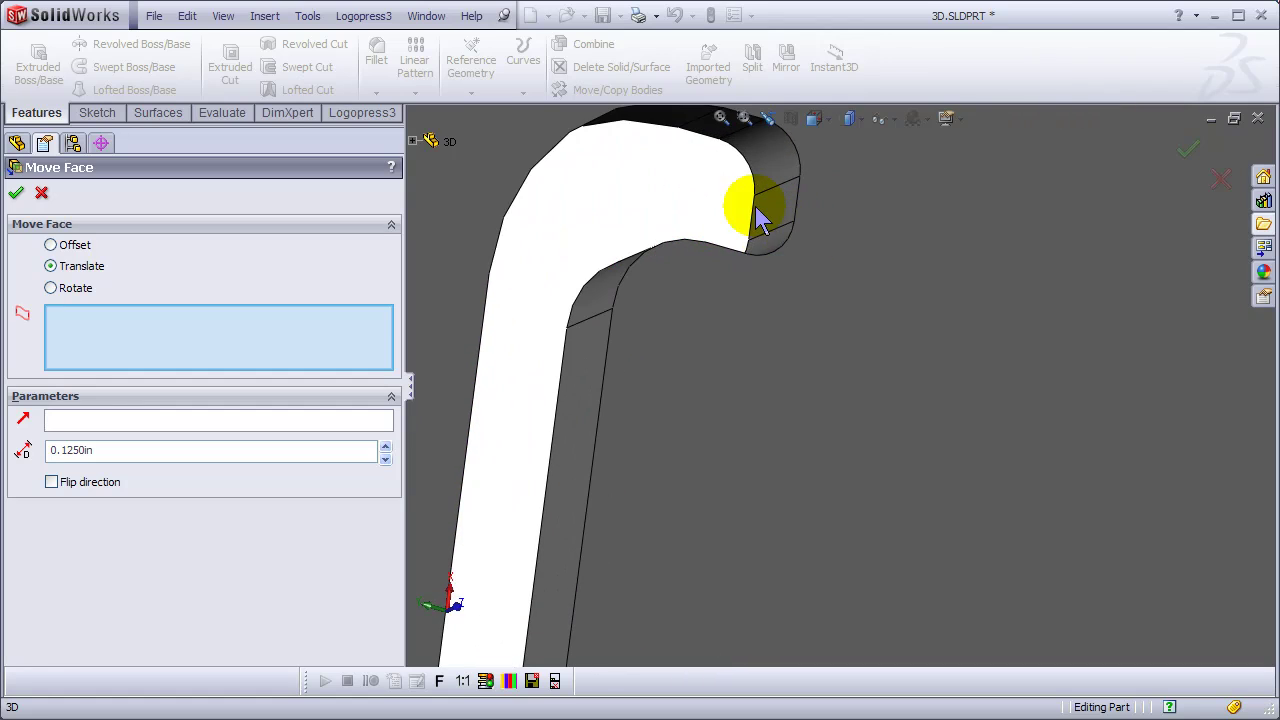
click(770, 228)
click(766, 180)
click(763, 238)
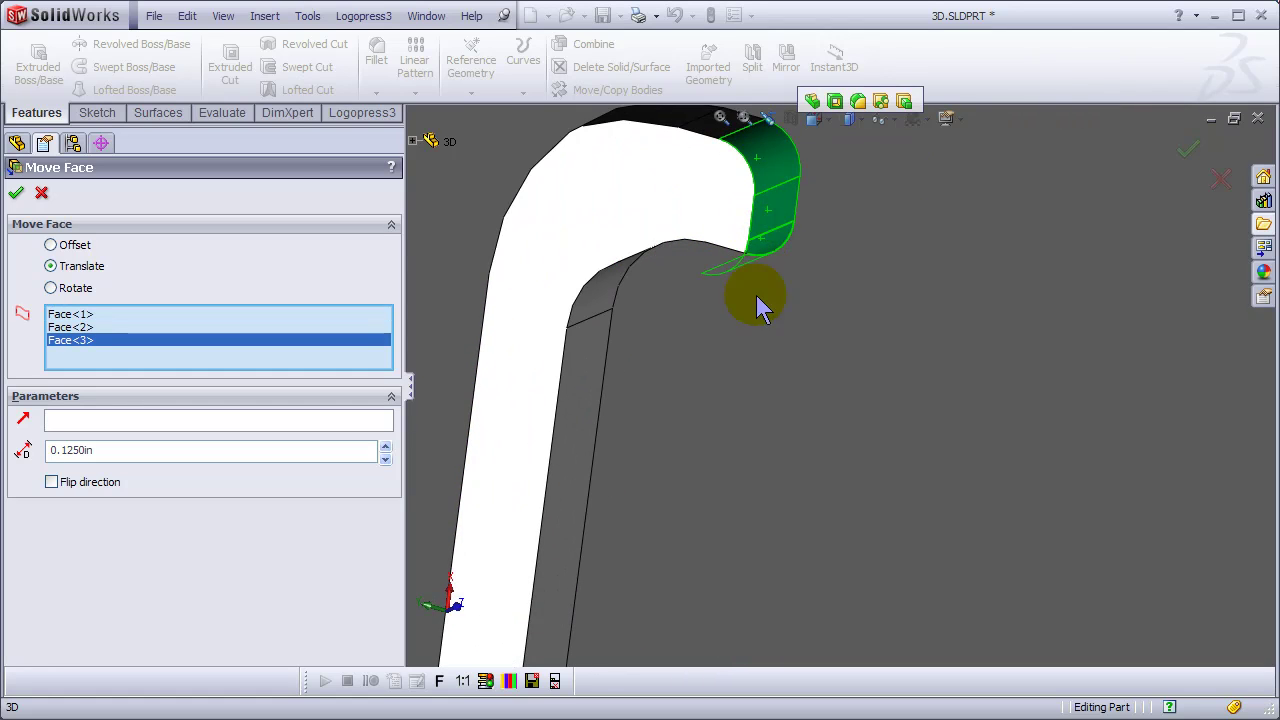
Add the three tip faces of the slot's other leg and translate all six 0.125 in along that leg's edge, with the direction flipped
scroll(711, 568, up, 5)
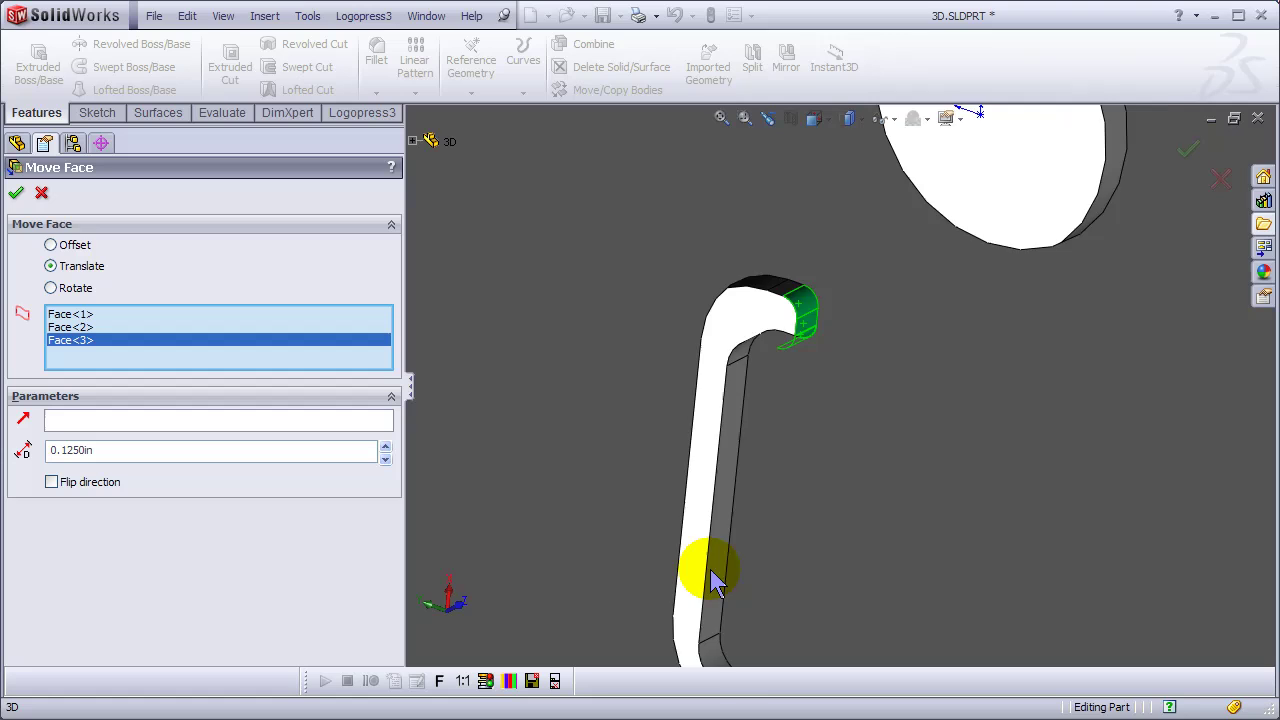
scroll(775, 640, down, 4)
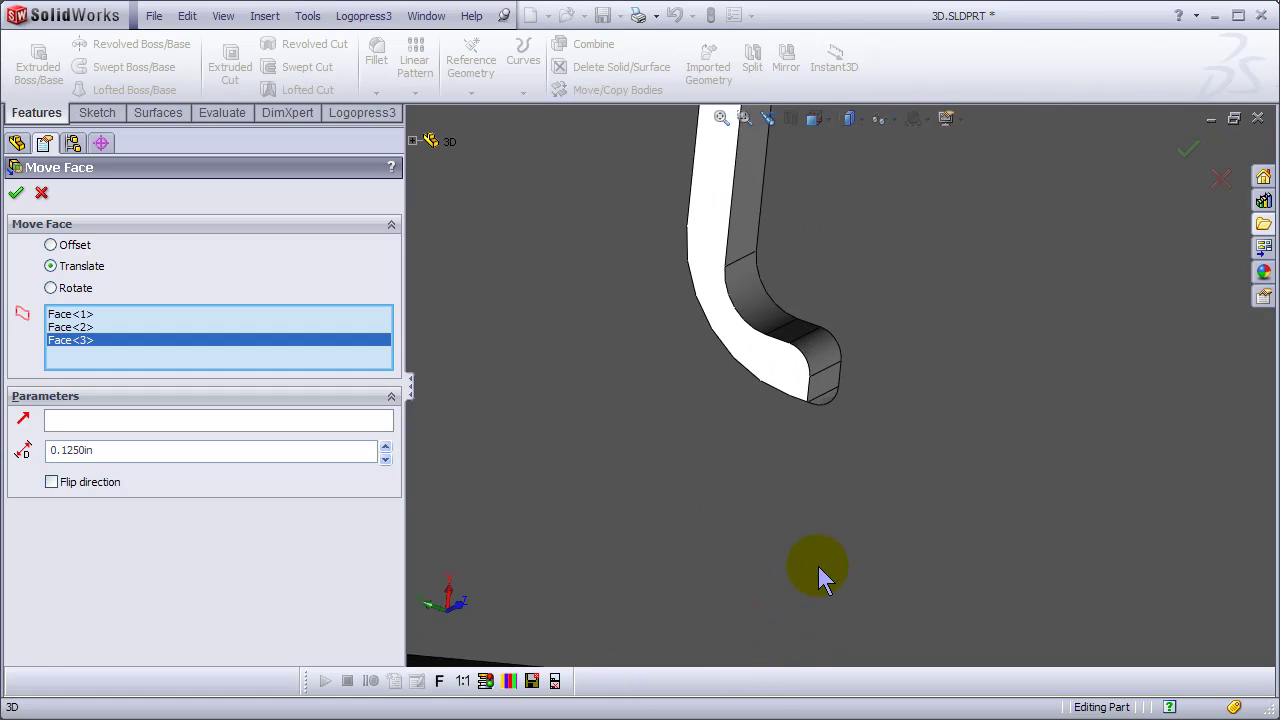
click(836, 362)
click(835, 340)
click(835, 328)
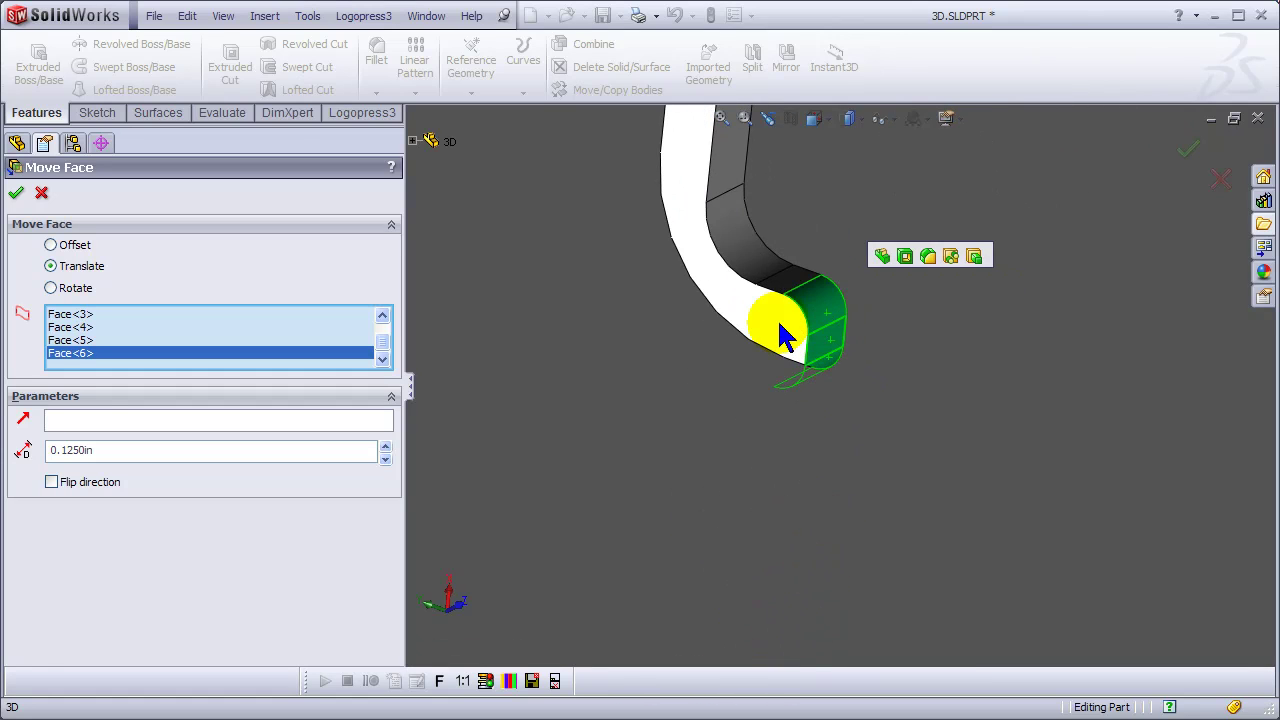
click(193, 420)
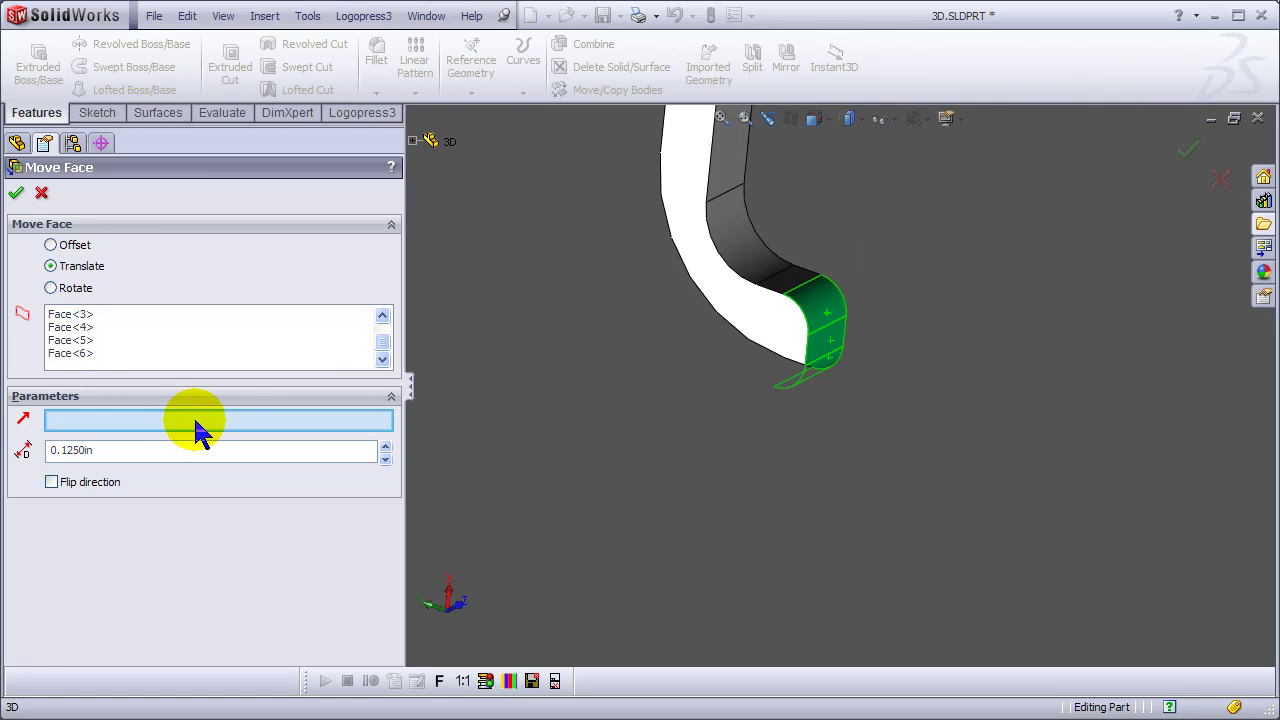
click(810, 268)
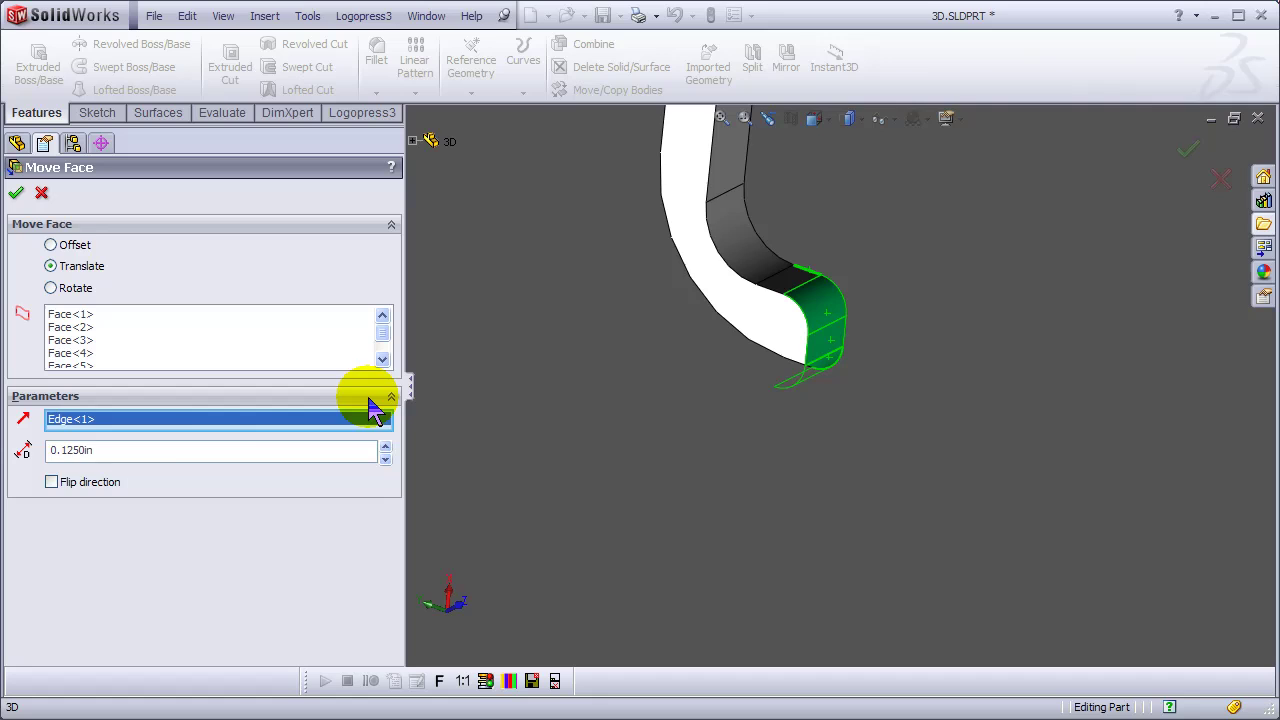
click(52, 483)
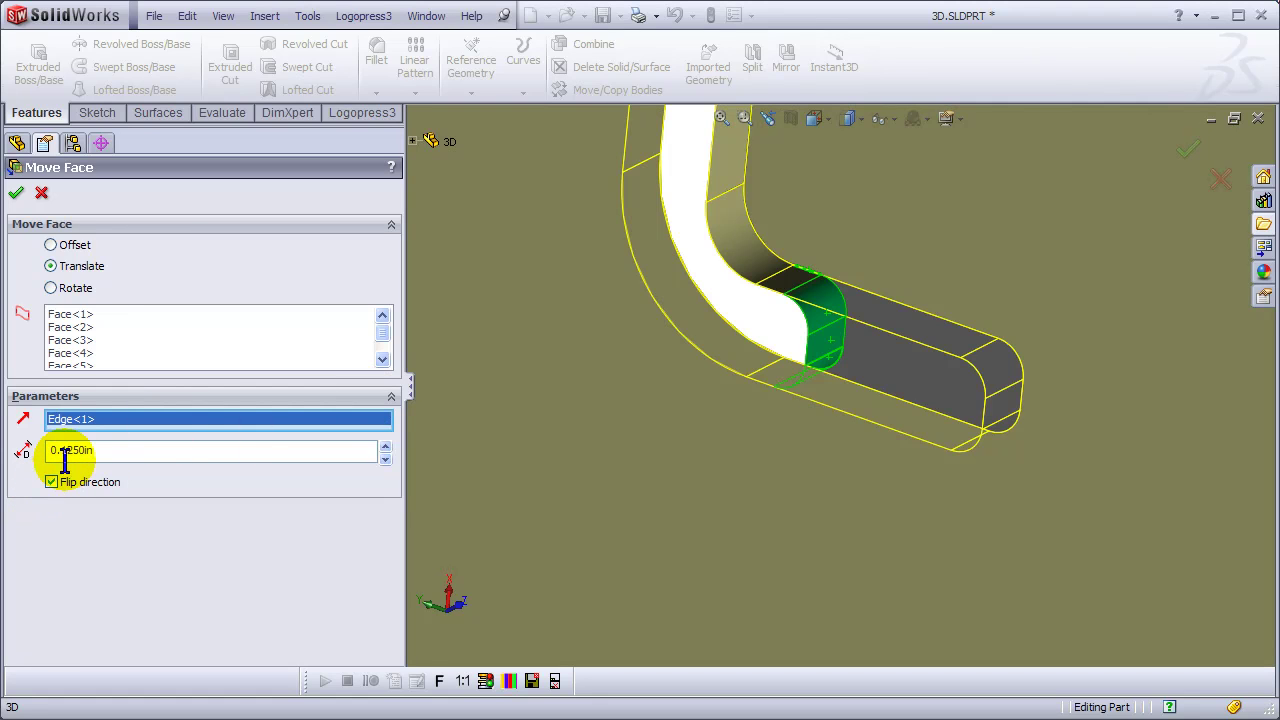
click(17, 193)
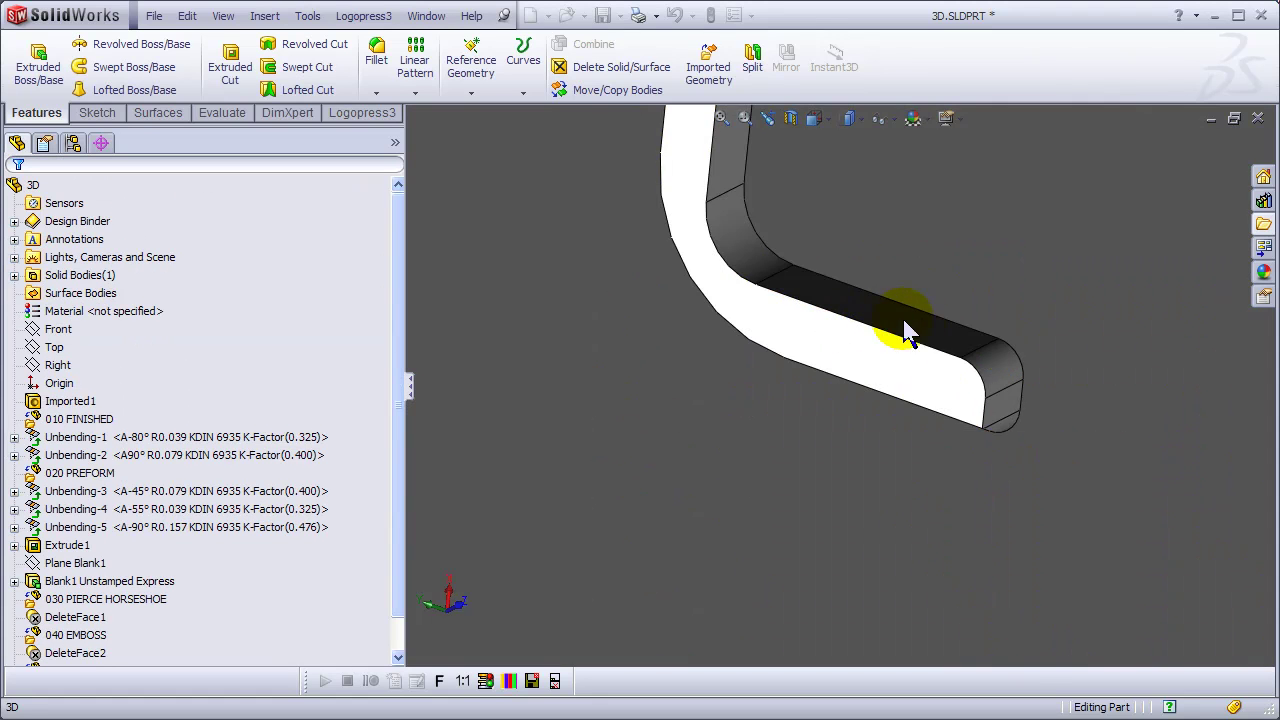
Reorder the Move Face1 feature in the history so that it sits directly after Imported1
scroll(903, 325, up, 6)
scroll(990, 260, up, 6)
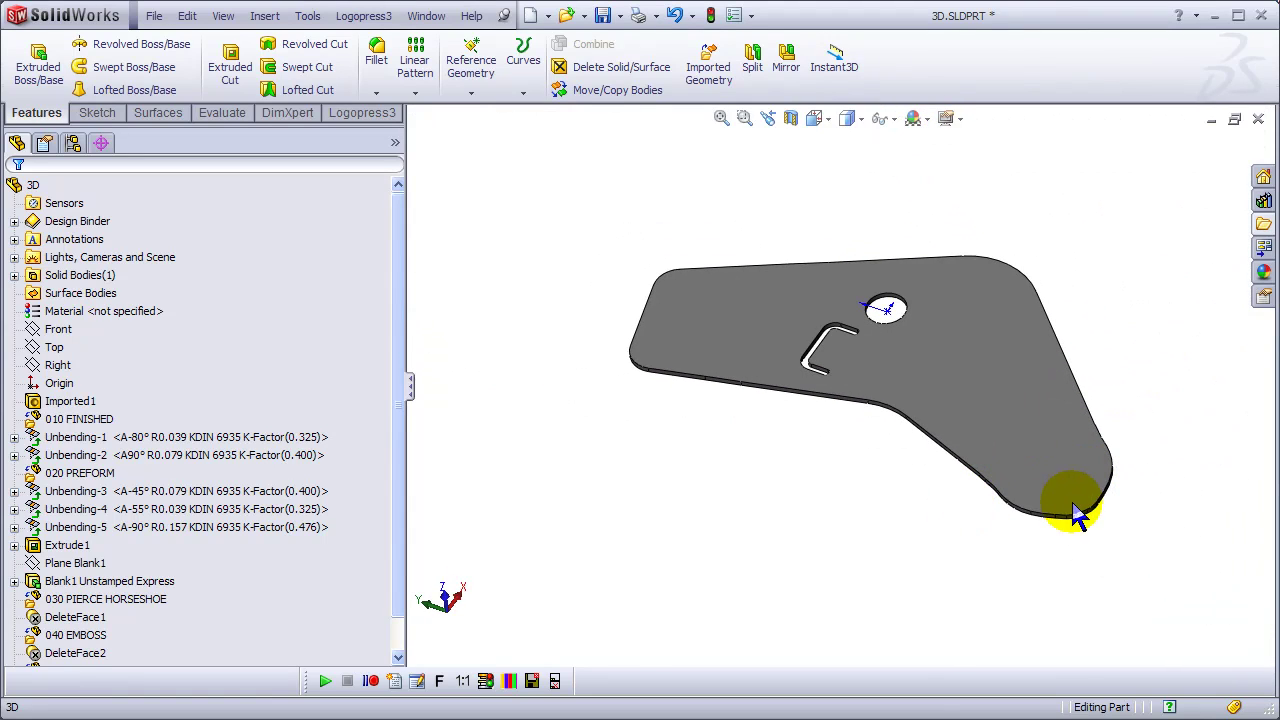
middle_drag(1071, 514, 1031, 578)
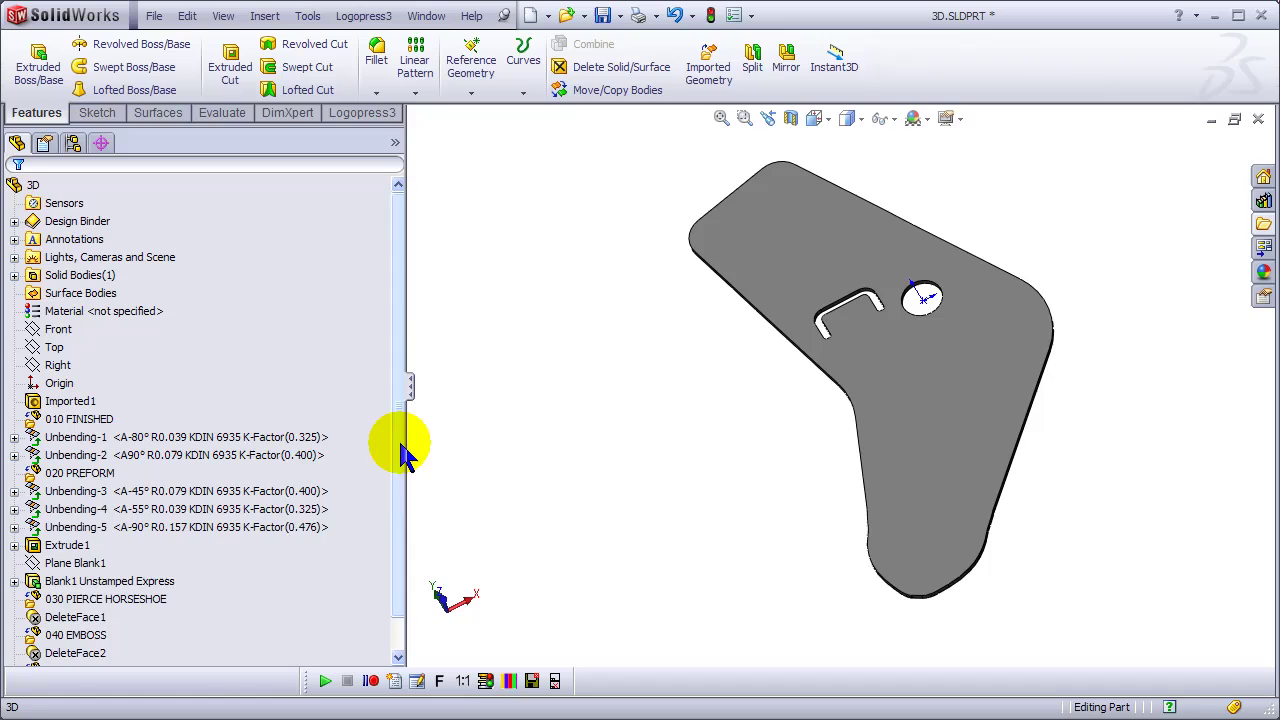
scroll(405, 490, down, 1)
click(80, 655)
drag(60, 660, 56, 368)
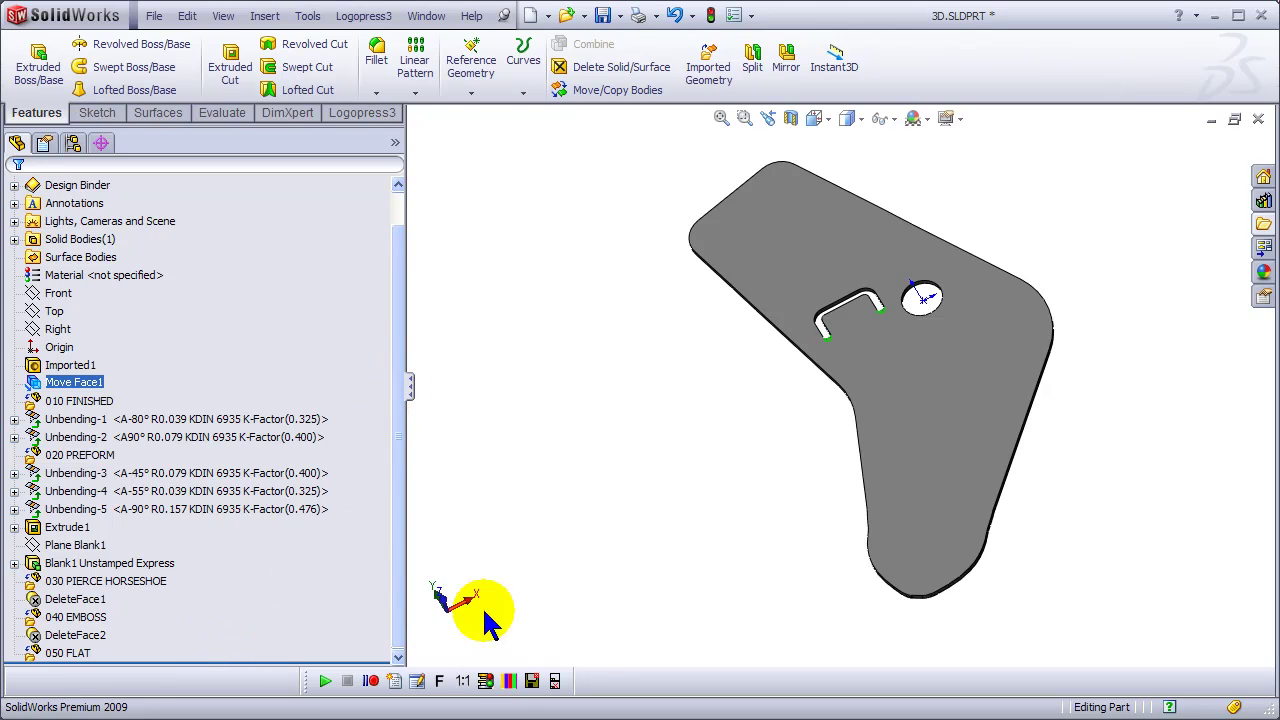
Roll the part history back as far as 020 PREFORM and forward again to just after Blank1 Unstamped Express
scroll(960, 530, down, 4)
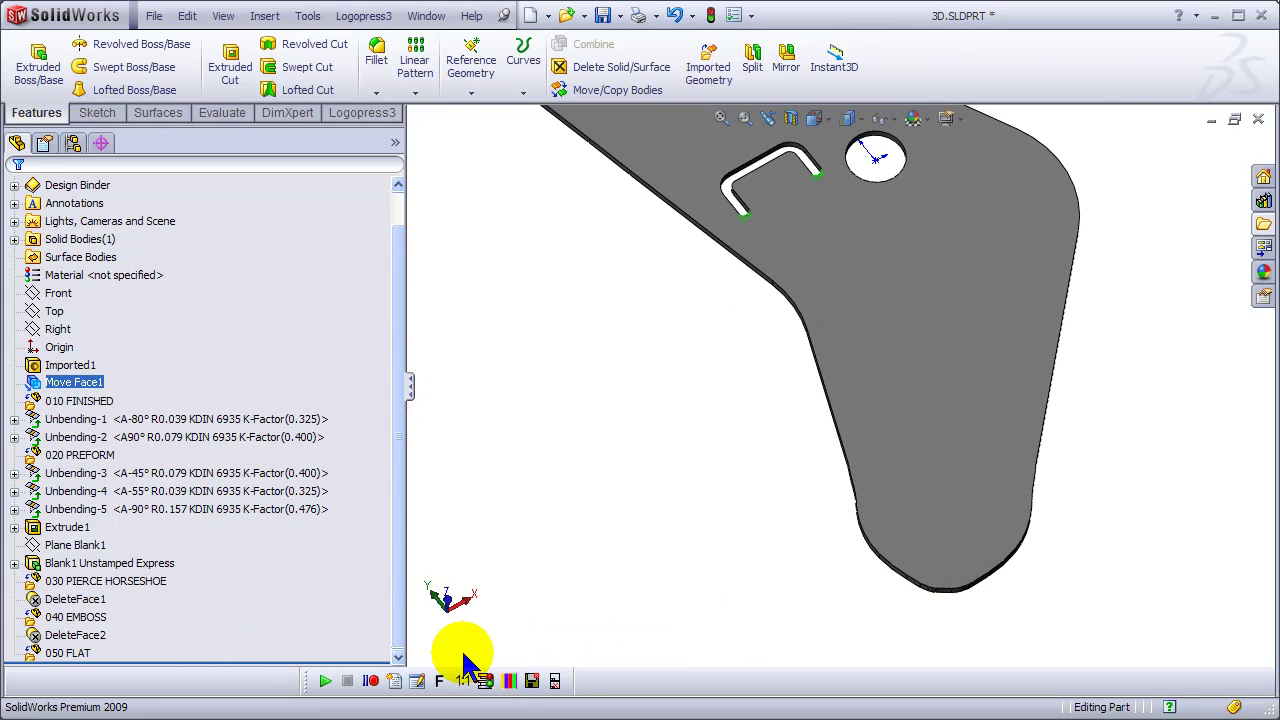
click(72, 581)
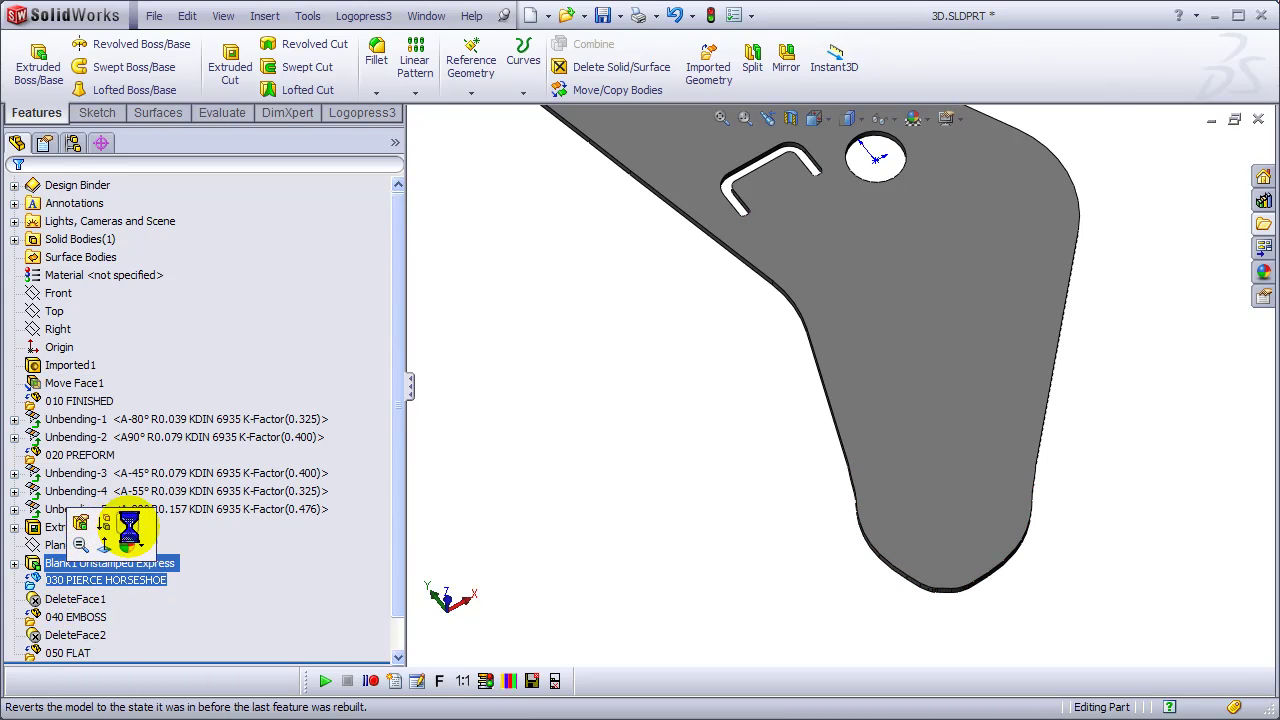
click(128, 528)
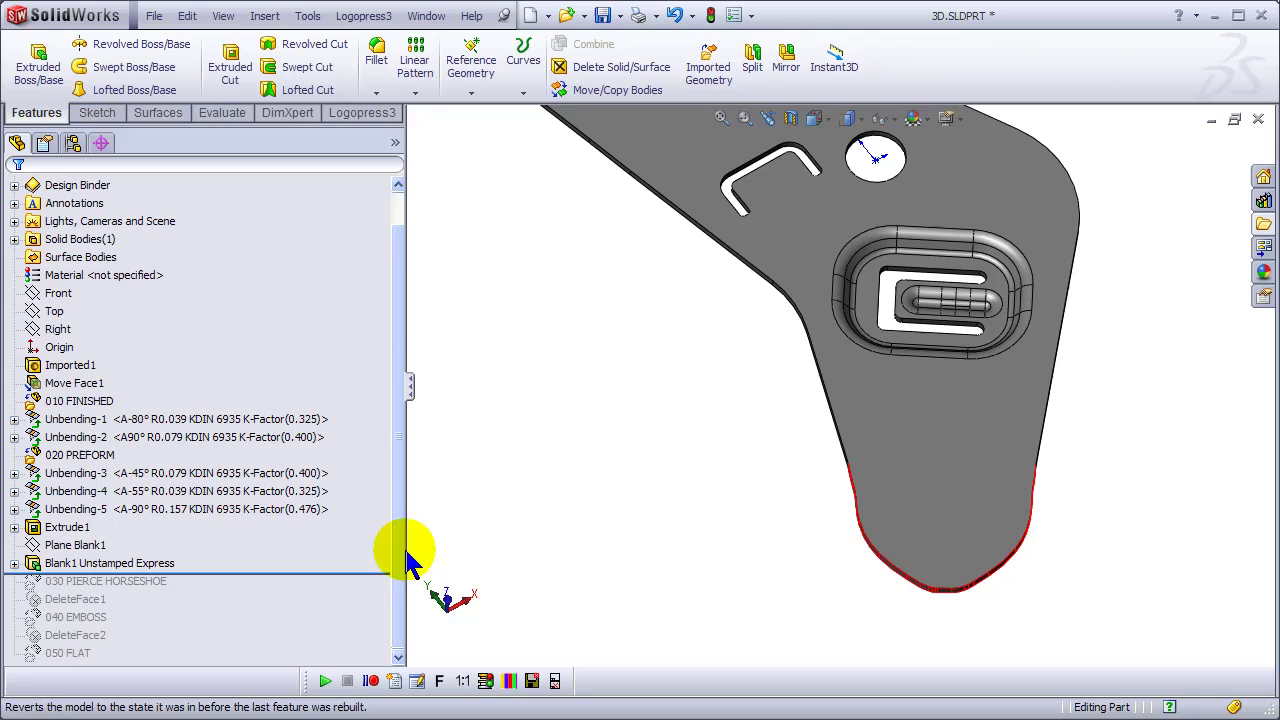
click(232, 574)
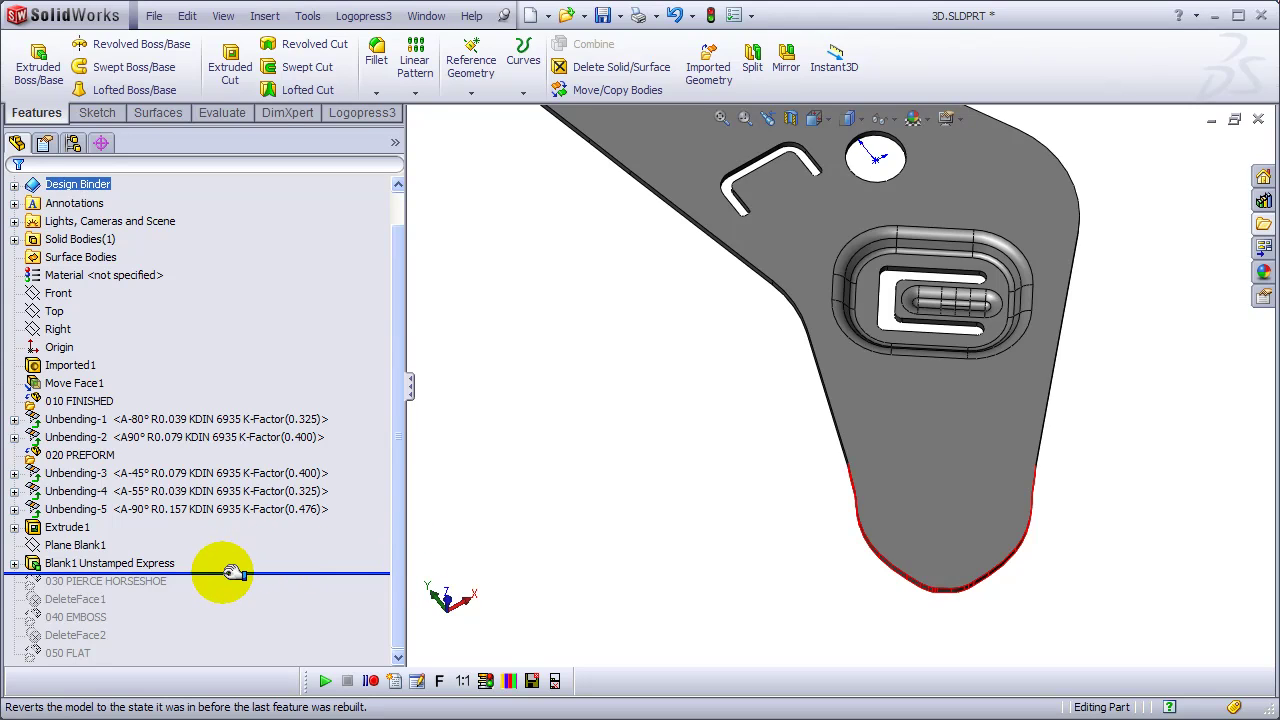
drag(232, 573, 242, 472)
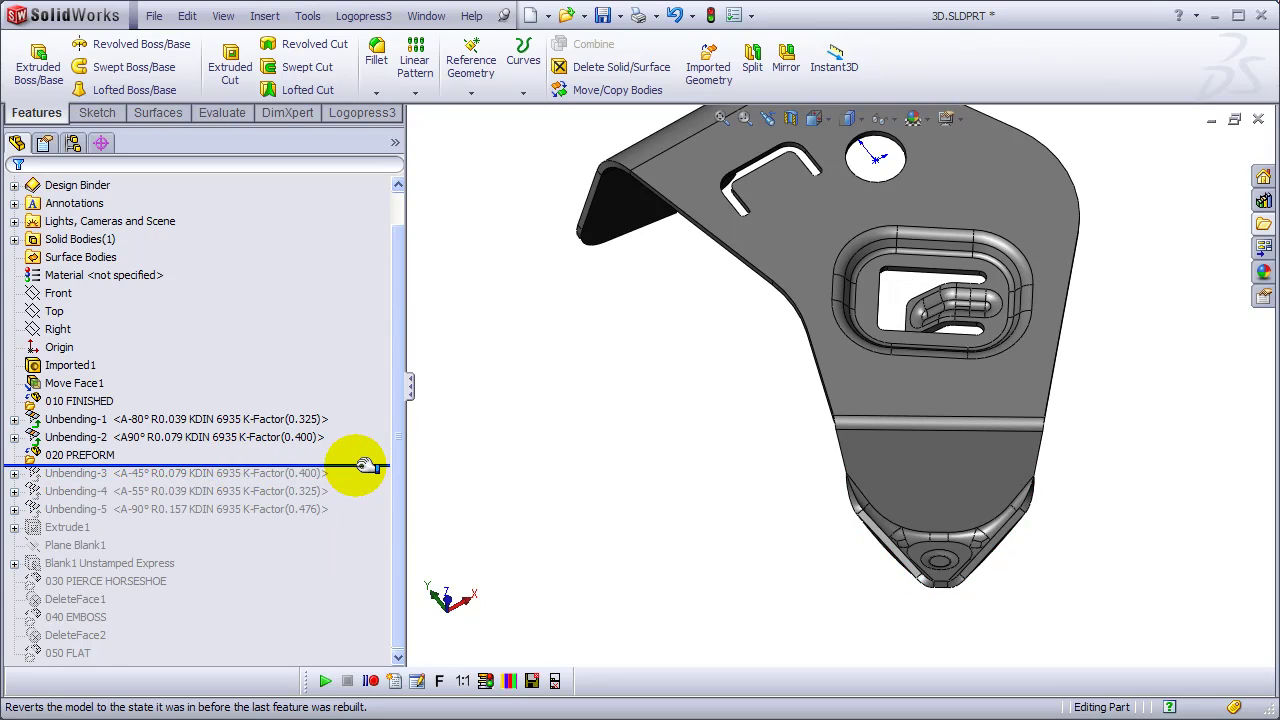
drag(368, 465, 346, 571)
Sketch on the blank's large flat face and convert two adjoining curved outline edges beside the narrow rounded end into sketch curves
middle_drag(780, 548, 960, 605)
scroll(900, 537, down, 3)
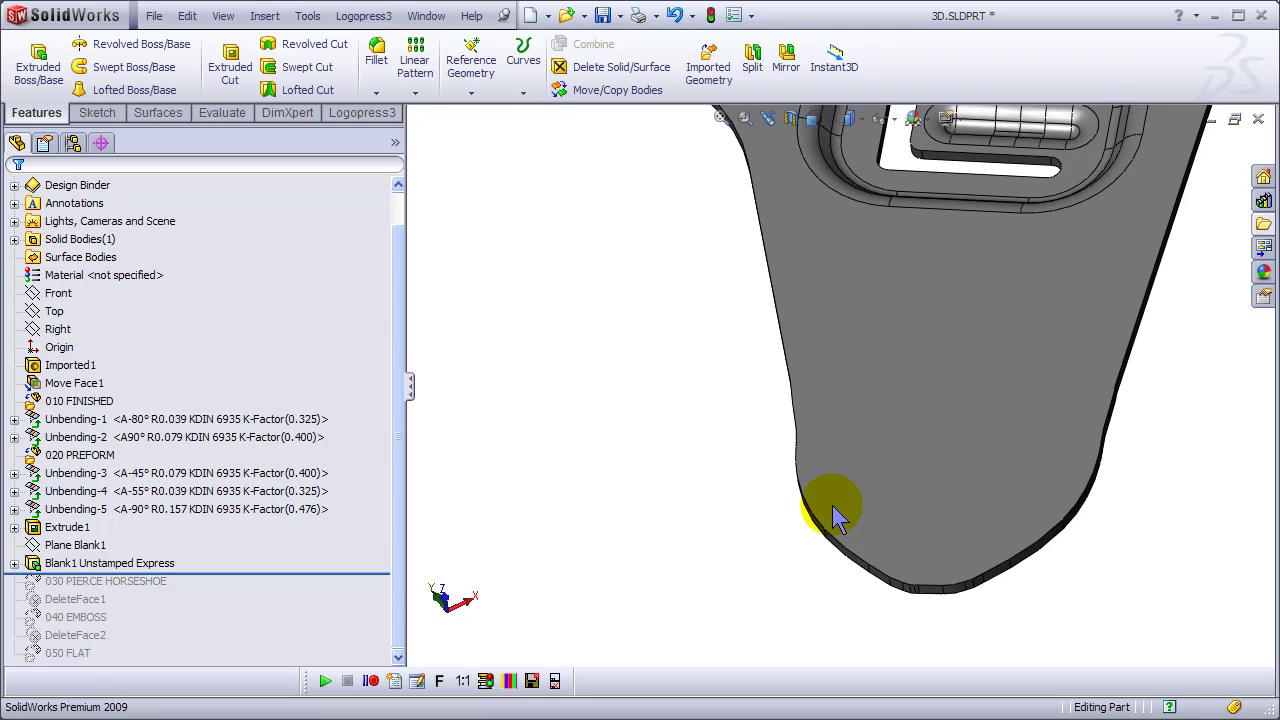
middle_drag(838, 517, 818, 480)
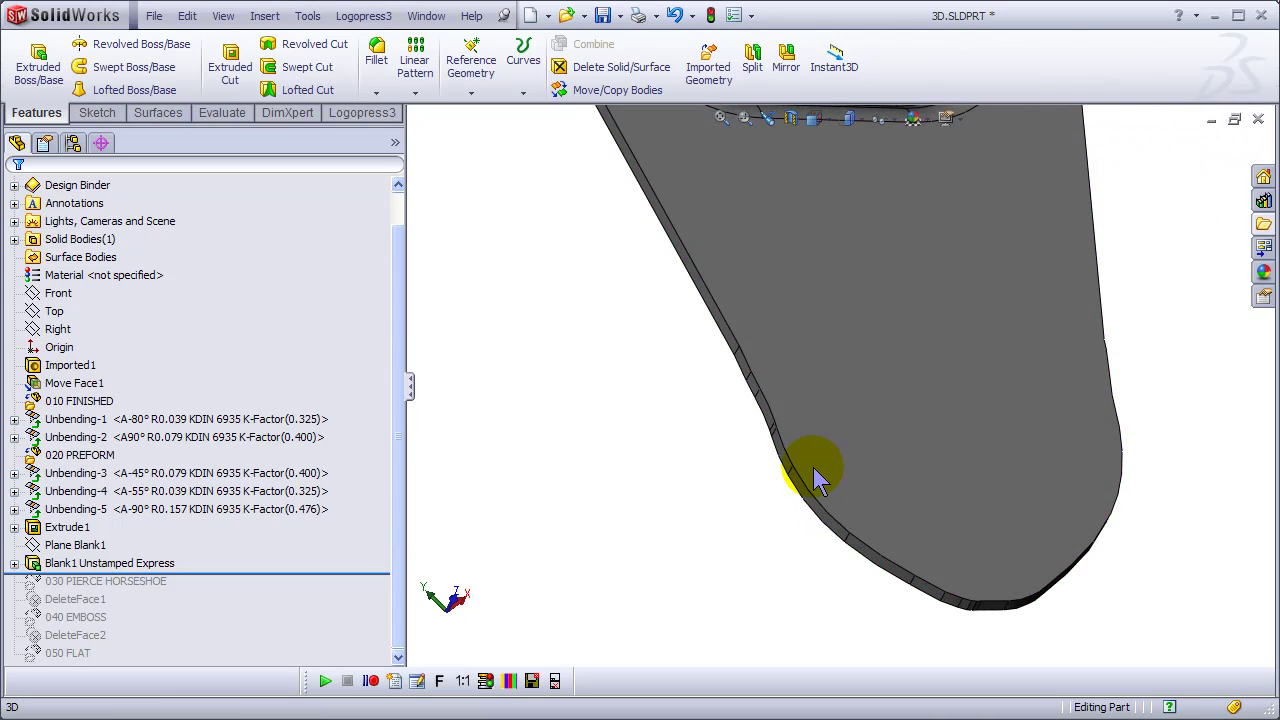
click(814, 474)
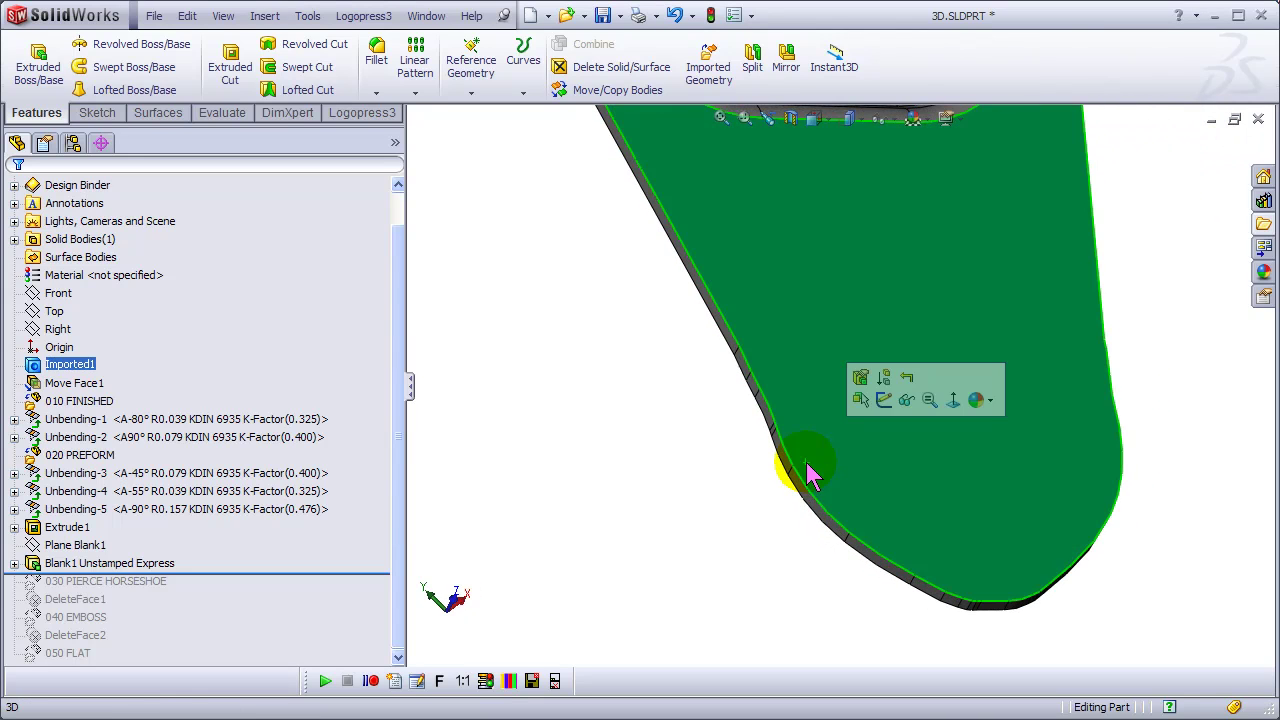
click(884, 395)
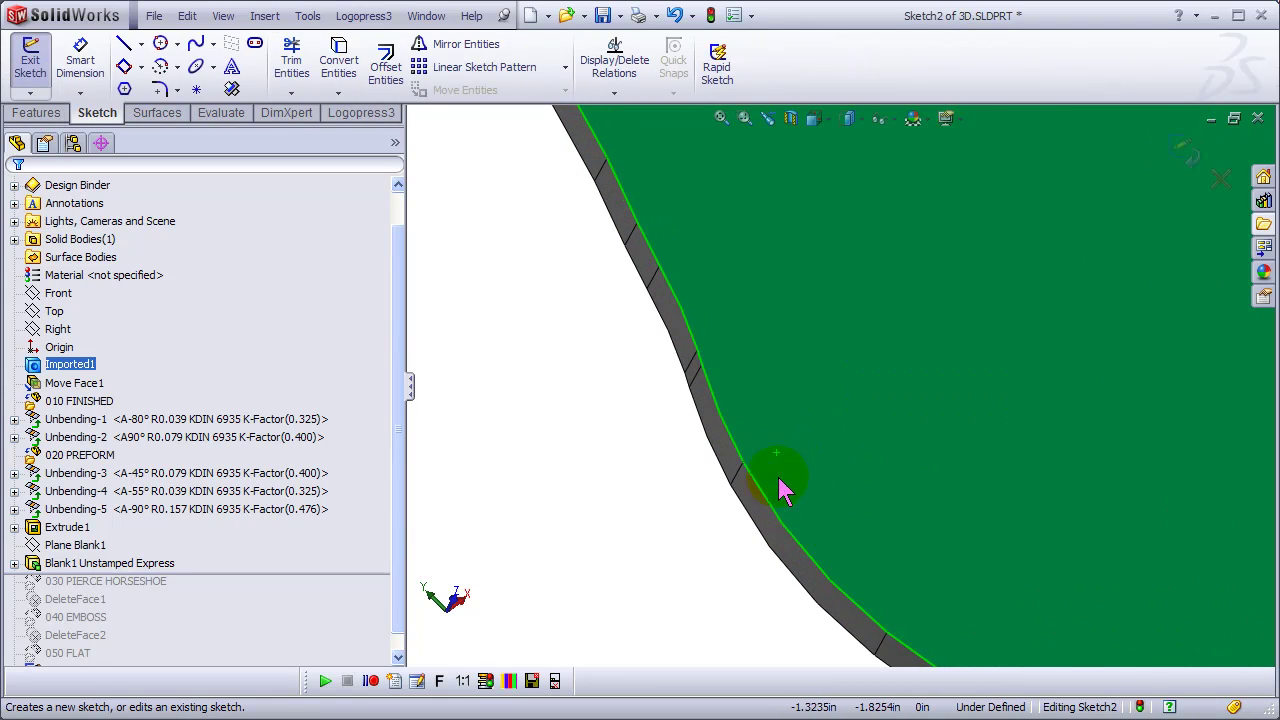
click(727, 440)
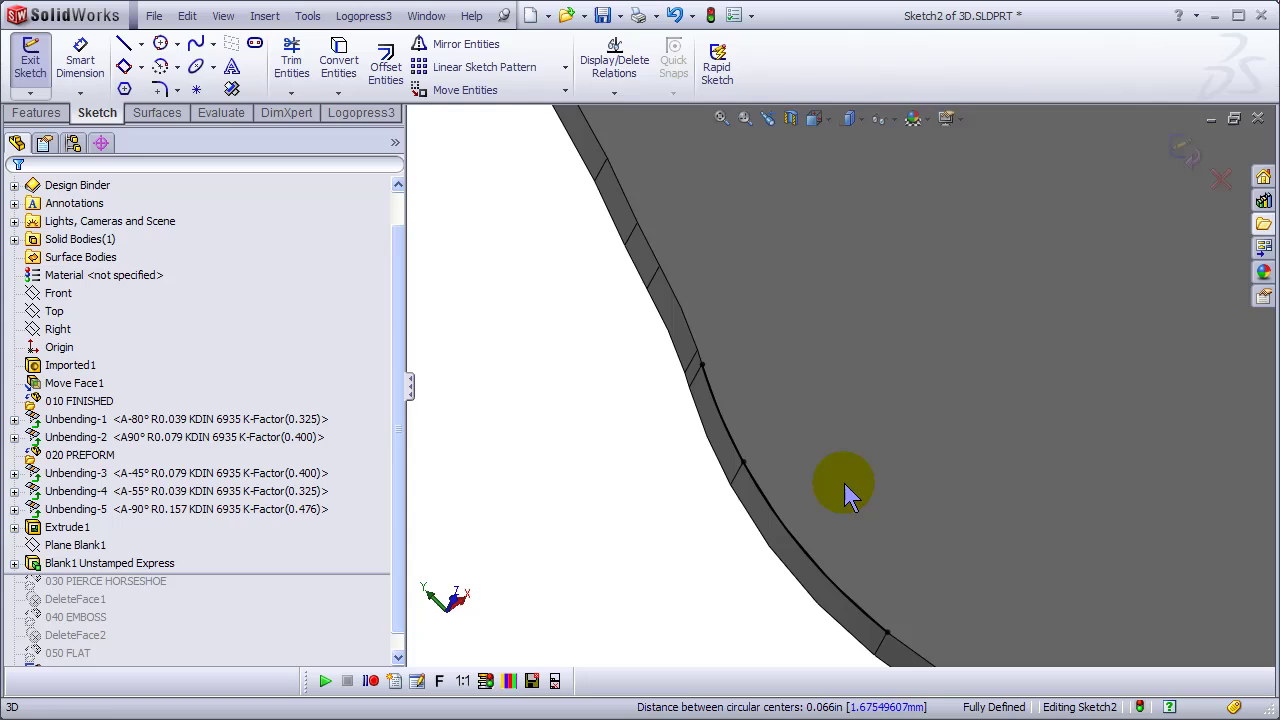
Close the two converted edges with a three-point arc bulging into the blank and cut the profile blind 0.125 in to form a notch
click(160, 67)
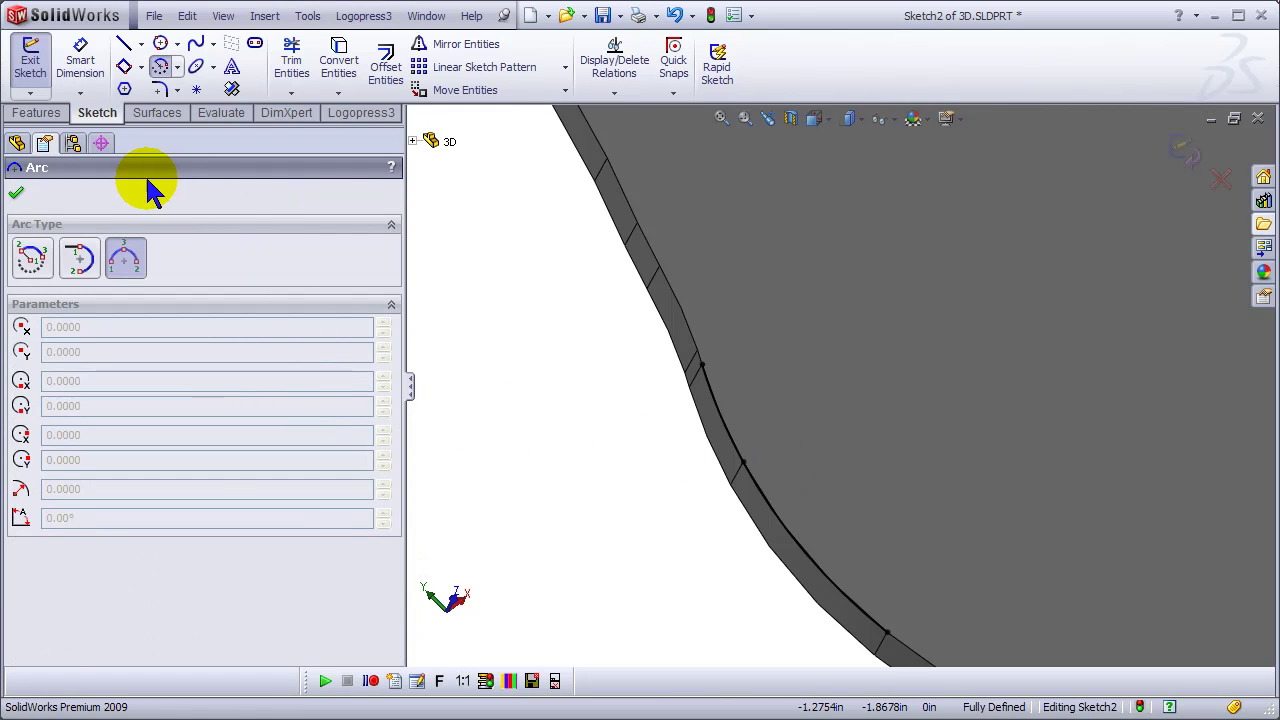
click(702, 368)
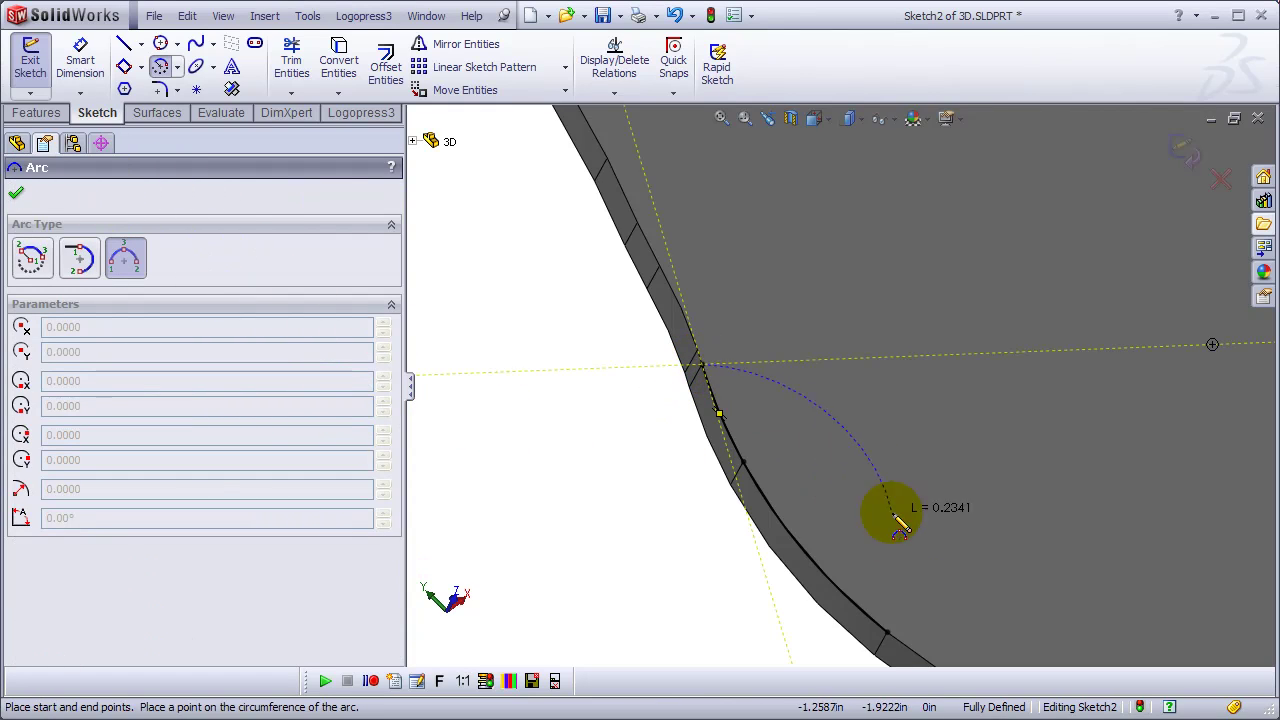
click(887, 632)
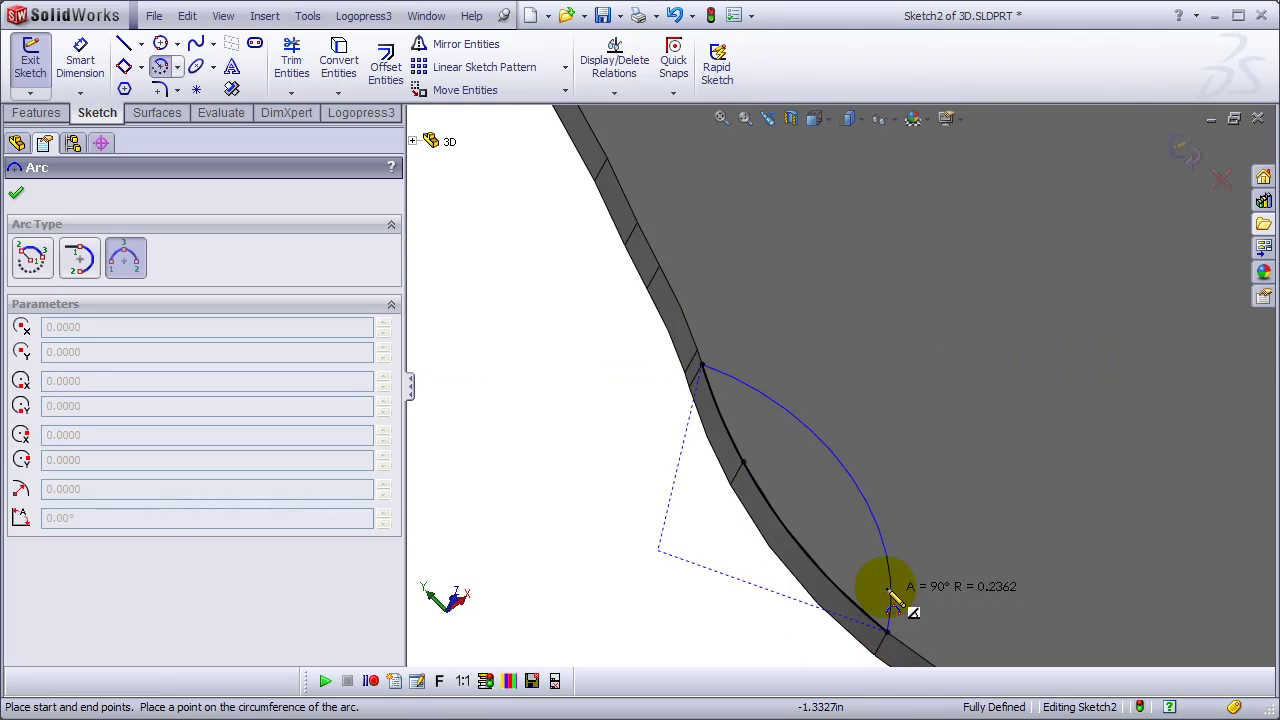
click(843, 503)
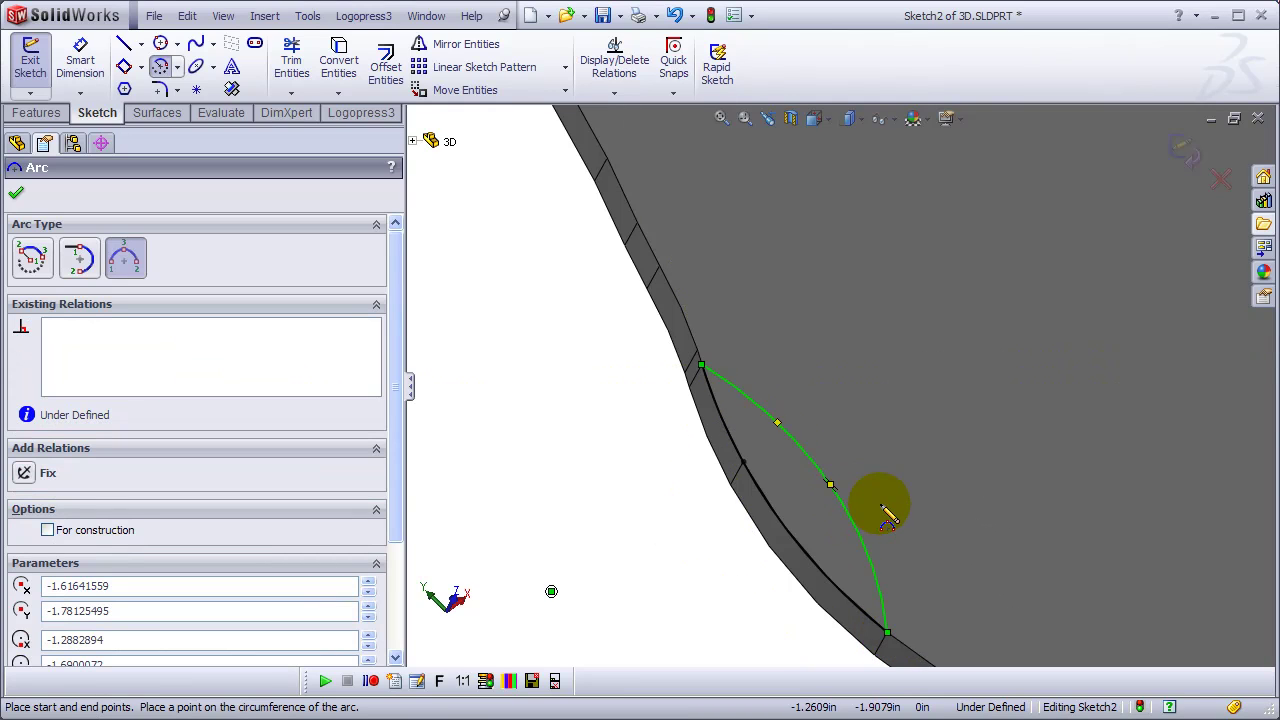
key(c)
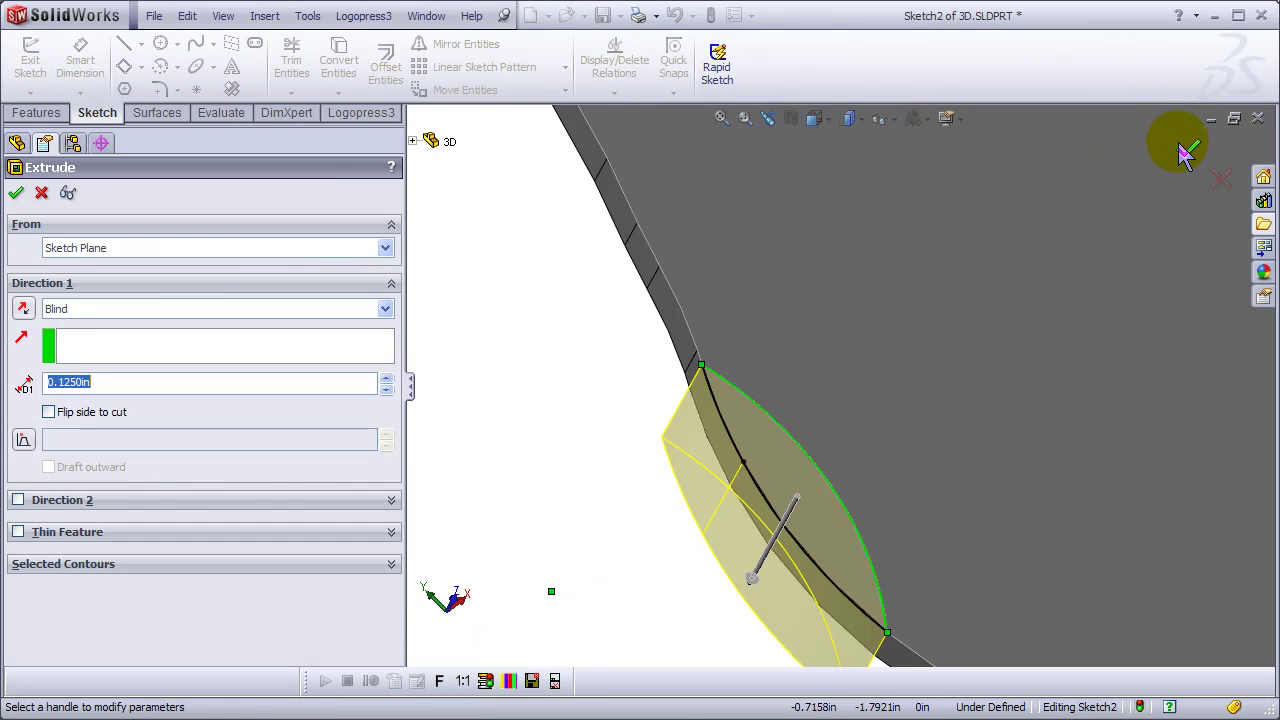
click(1182, 147)
Sketch on the blank's flat face and convert two adjoining curved outline edges on the opposite side of the rounded end
scroll(1000, 428, up, 6)
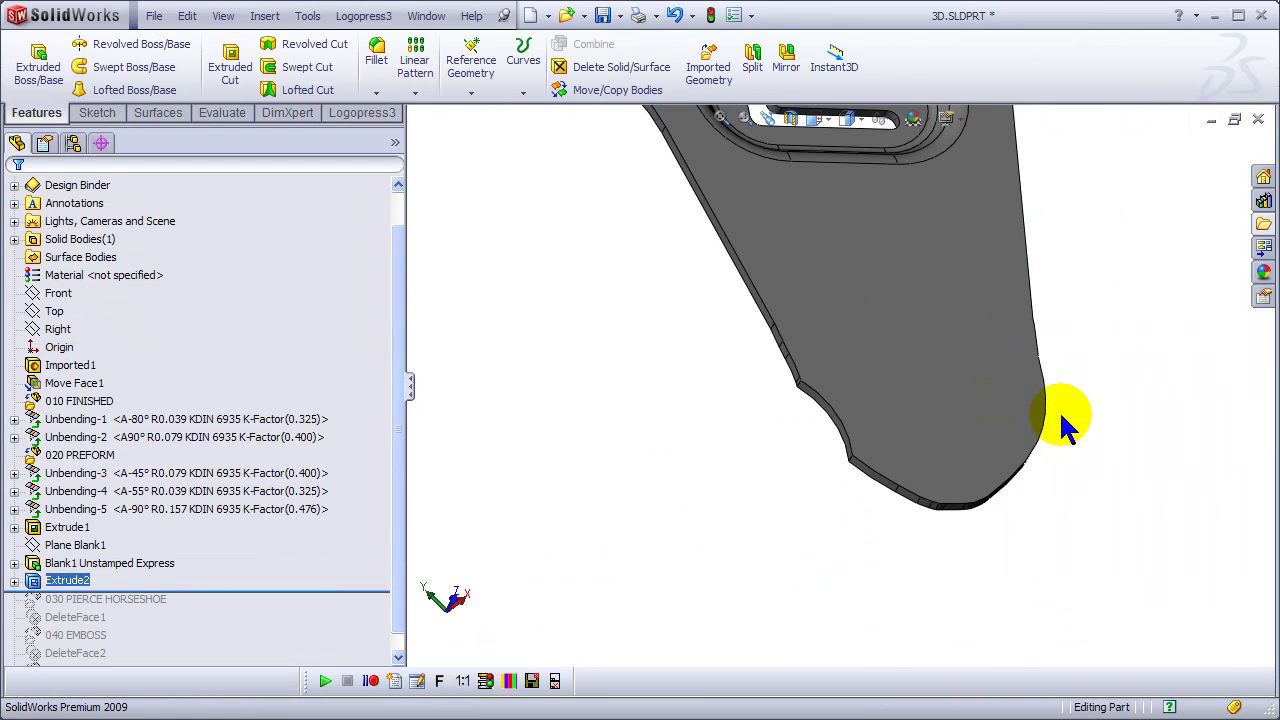
middle_drag(1059, 412, 951, 434)
scroll(1040, 412, down, 4)
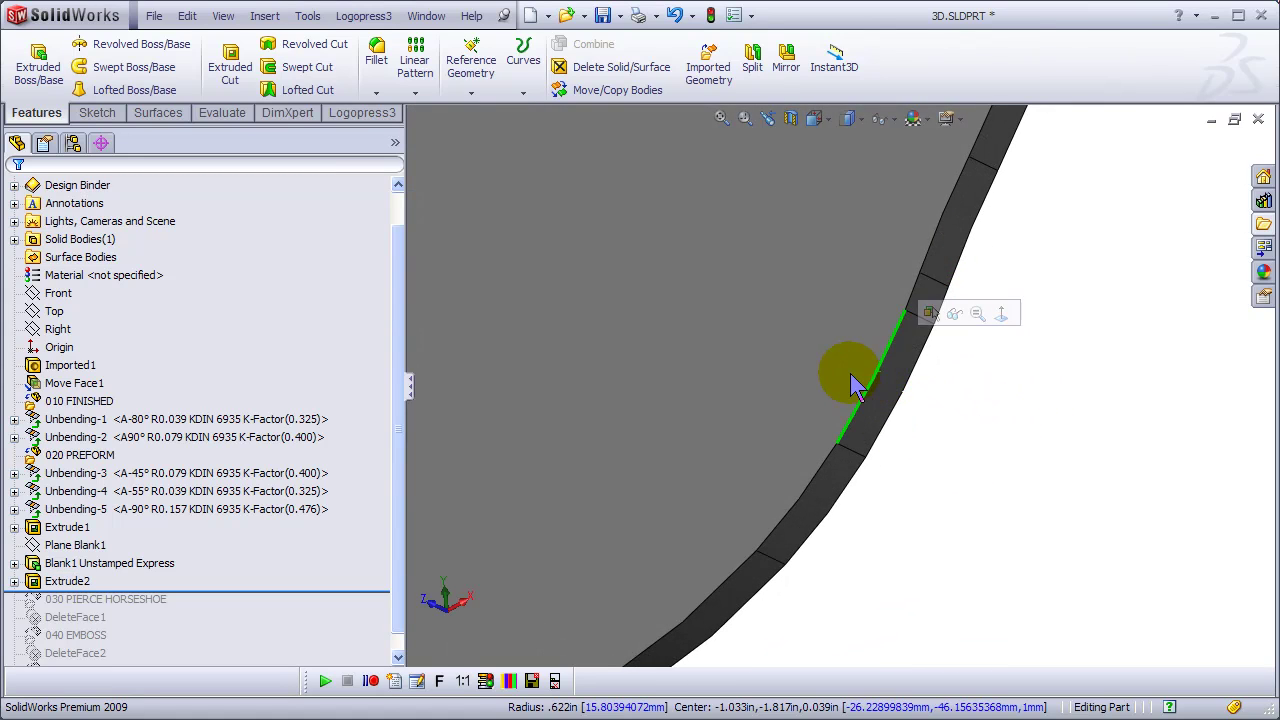
click(849, 372)
click(930, 311)
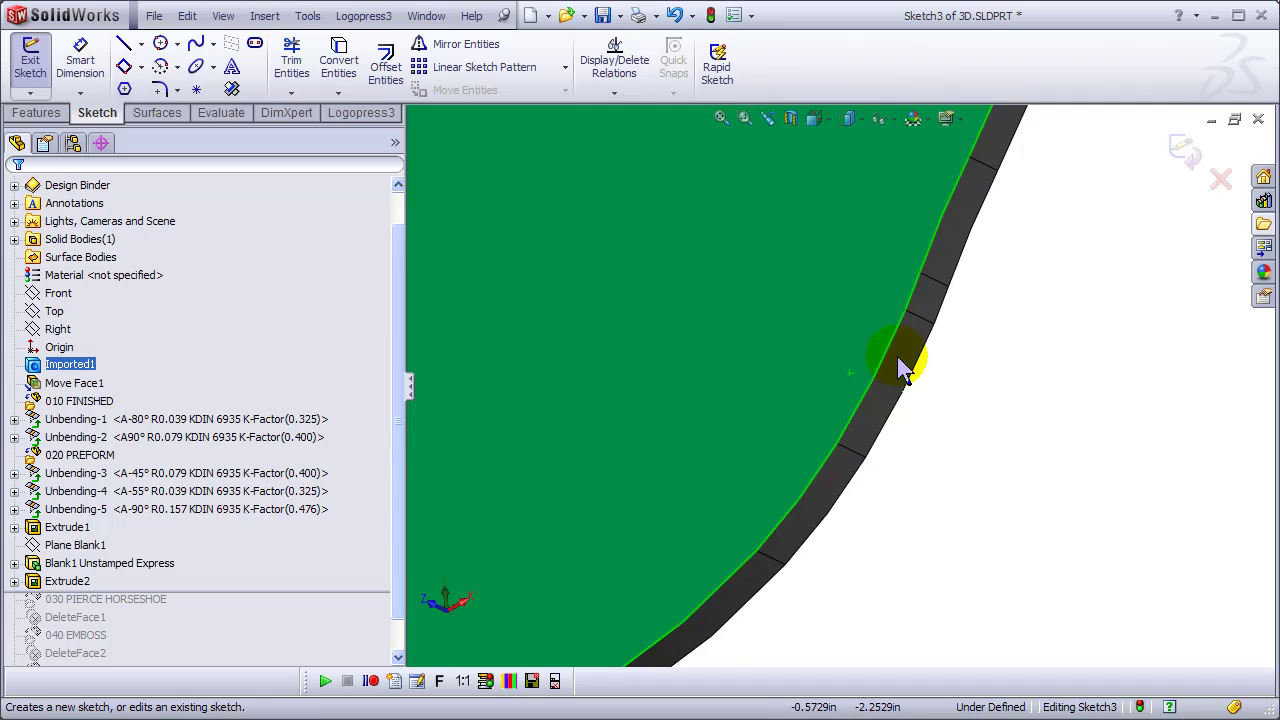
click(886, 378)
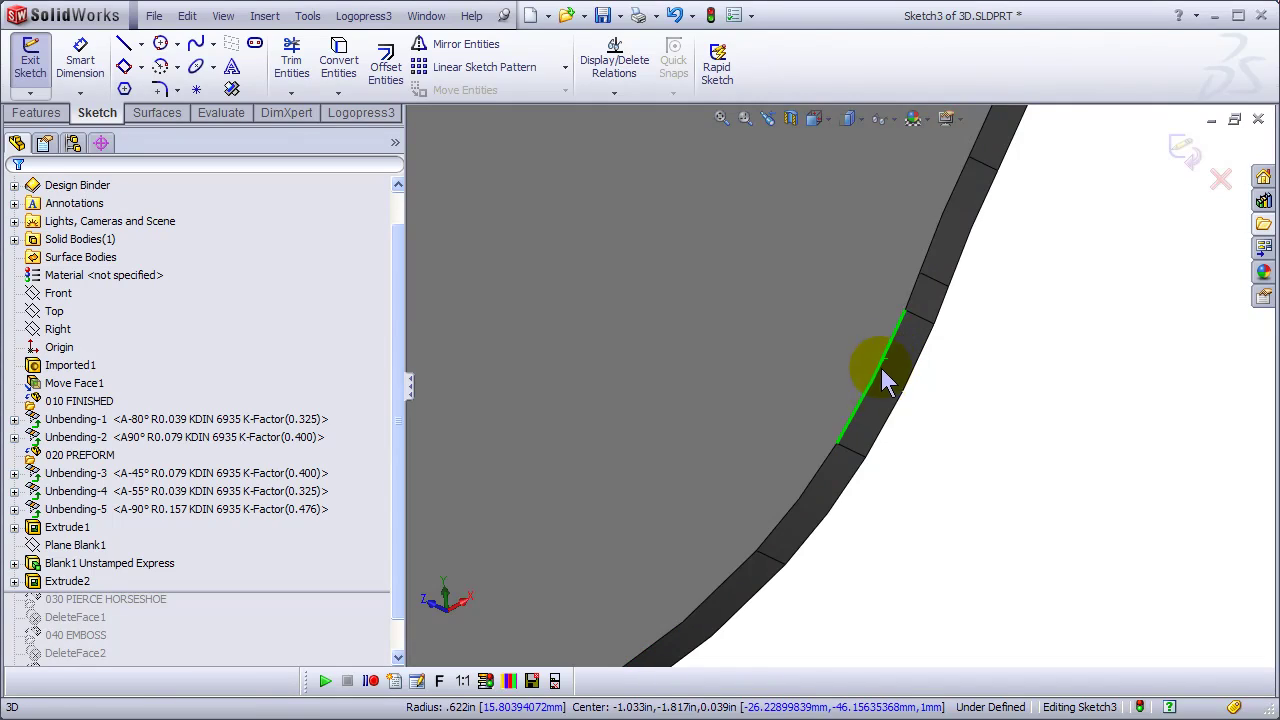
ctrl+click(815, 477)
key(c)
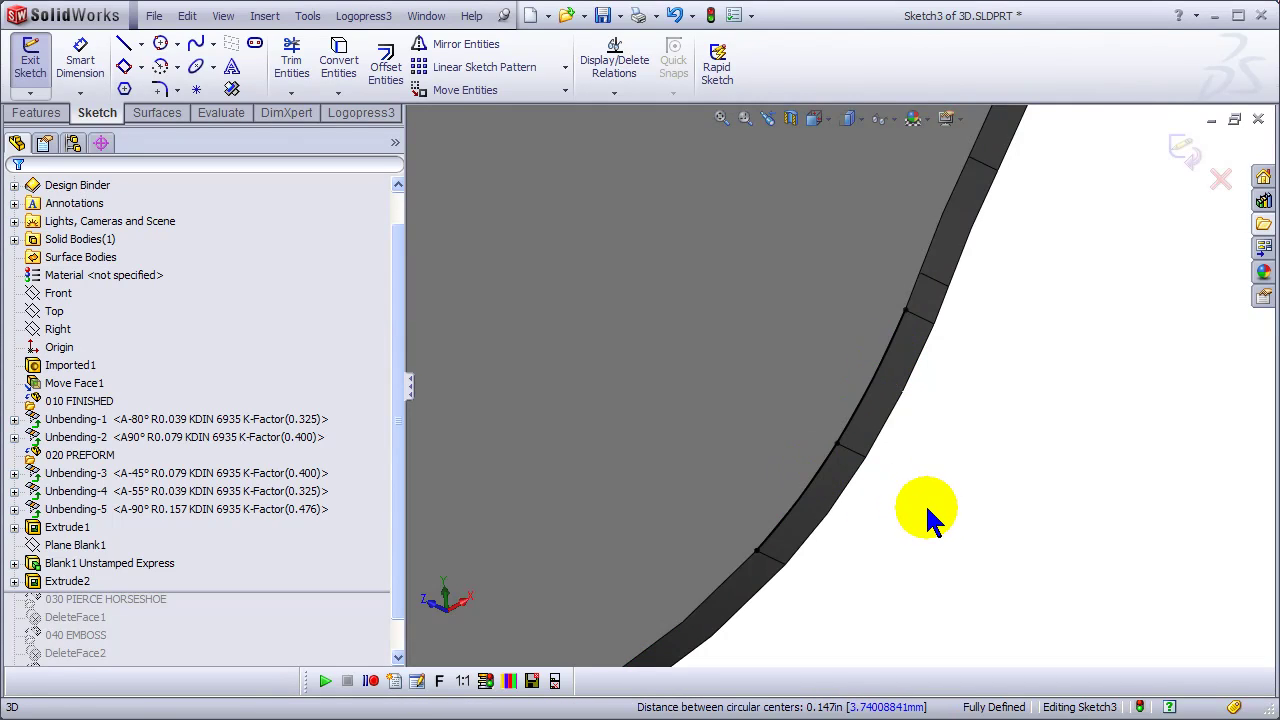
Draw a three-point arc with a radius of about 0.14 in between the converted edges' outer endpoints, bulging outward beyond the blank
middle_drag(932, 503, 970, 500)
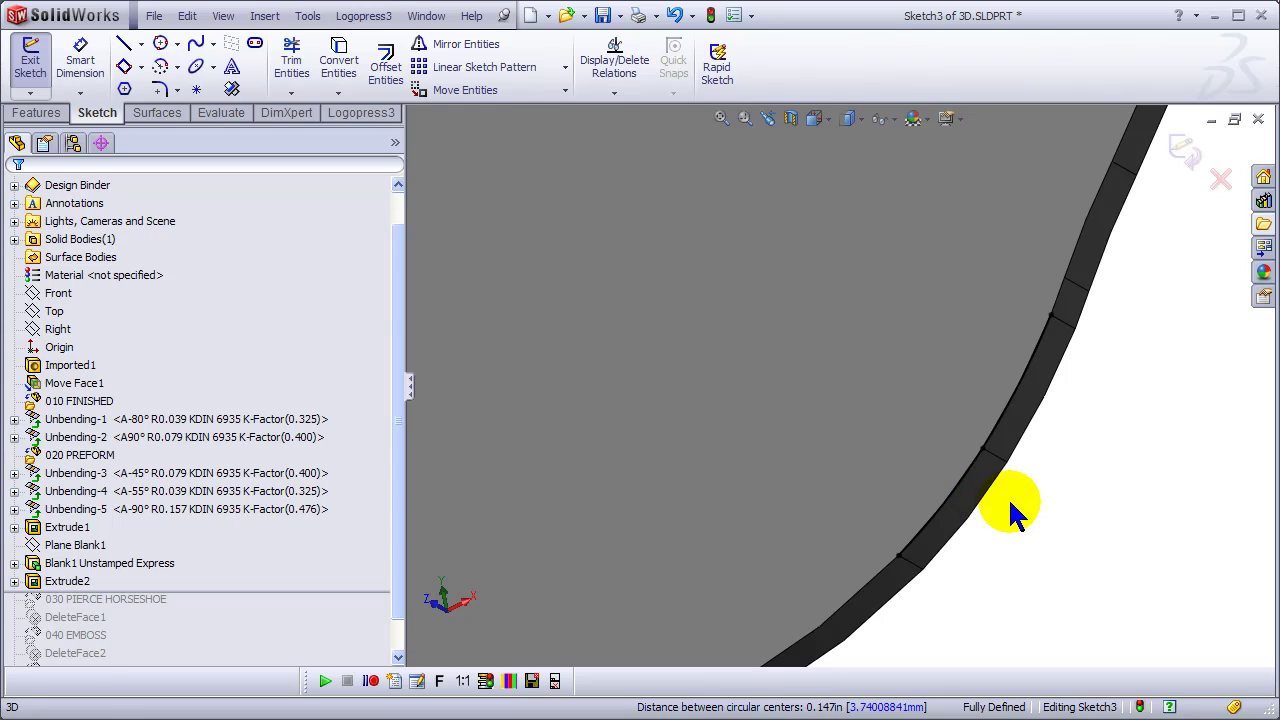
key(a)
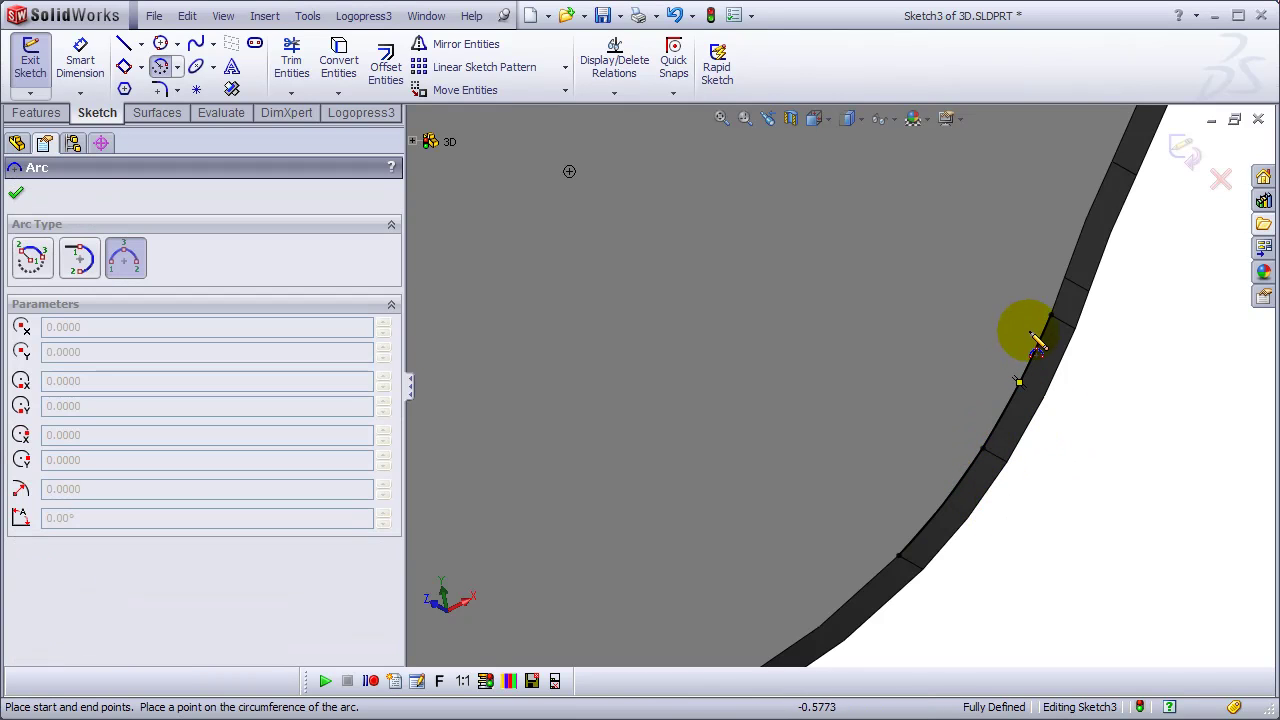
click(1050, 318)
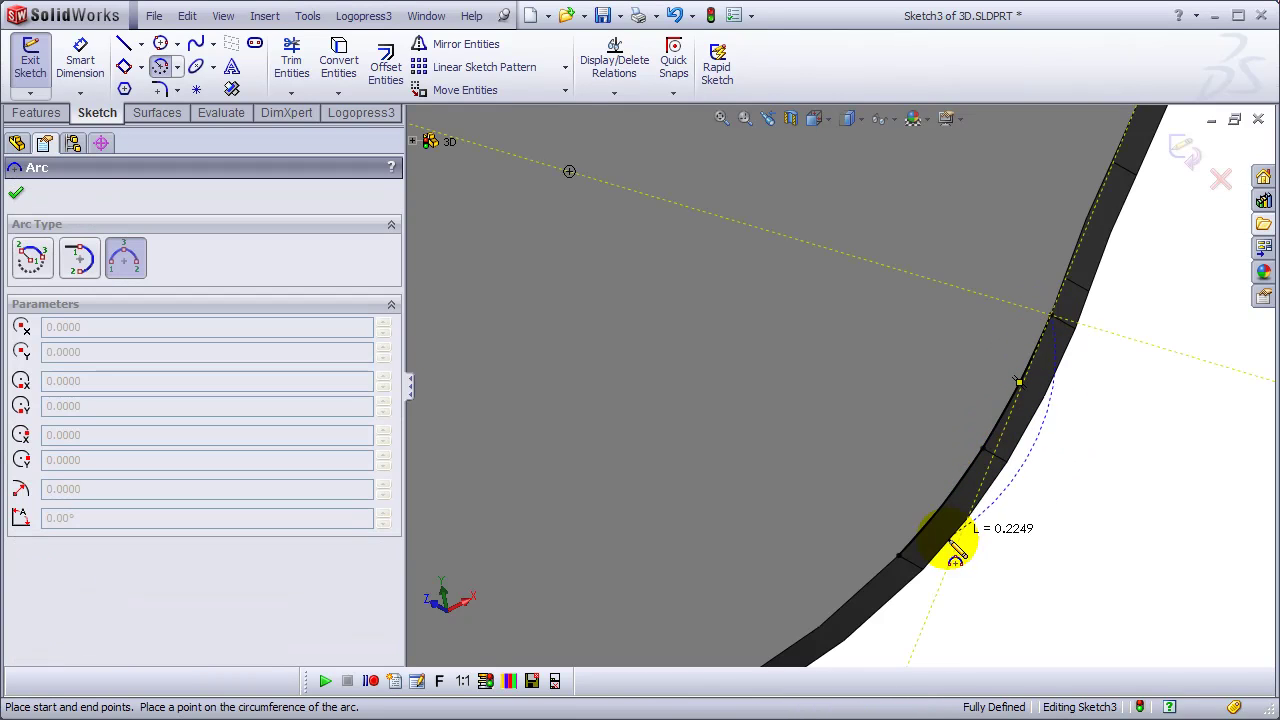
click(900, 556)
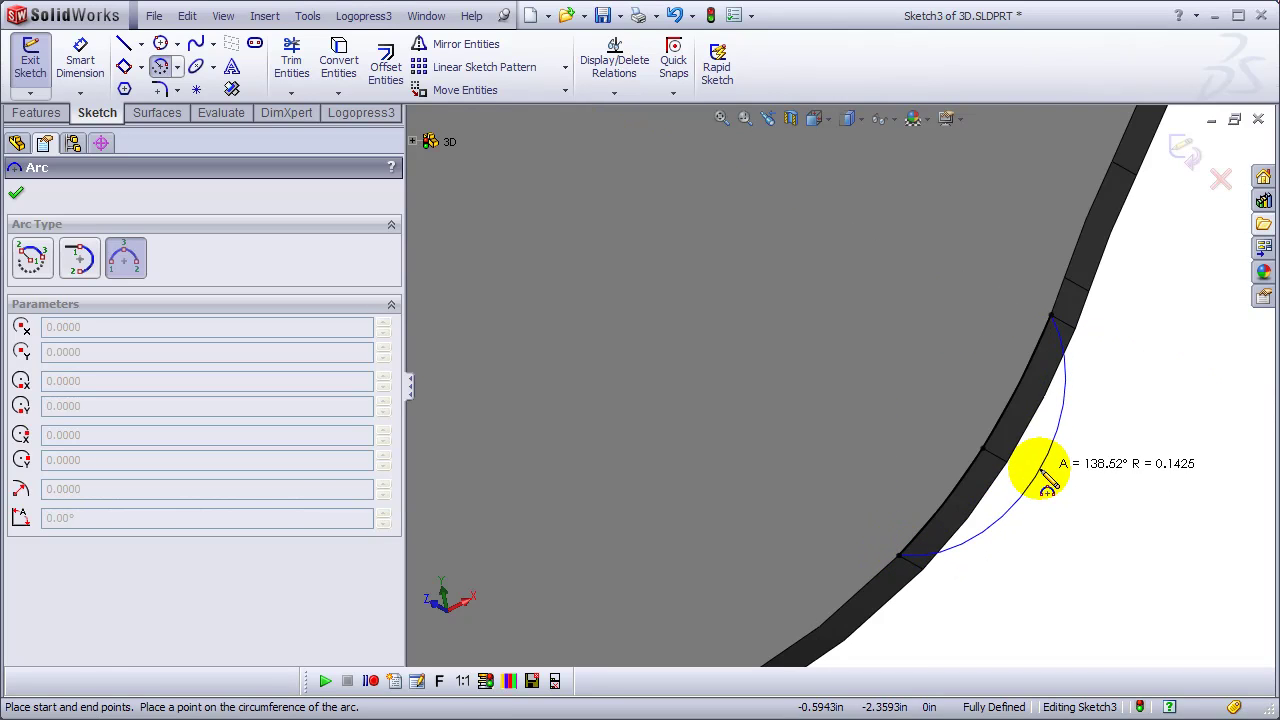
click(1034, 472)
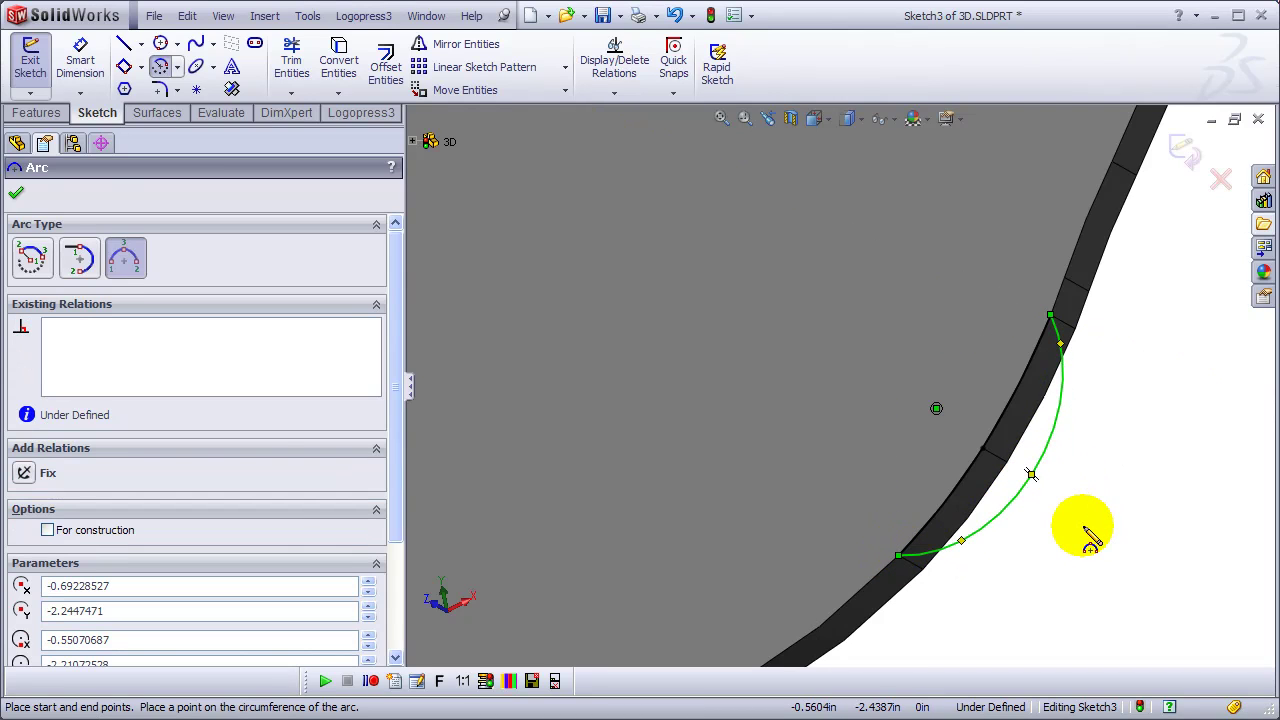
Extrude the arc profile through the blank's thickness as a rounded lug on the outline
key(e)
middle_drag(1074, 530, 1003, 283)
scroll(999, 432, down, 1)
click(999, 432)
right_click(999, 432)
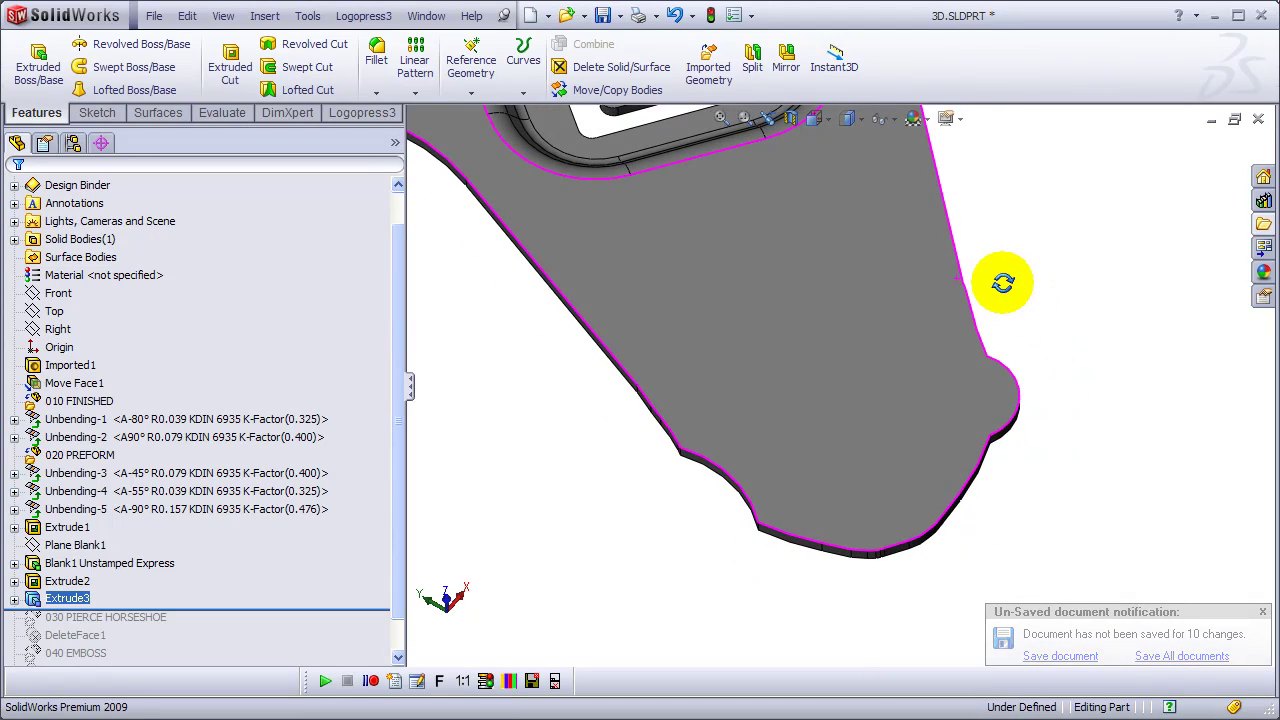
click(576, 547)
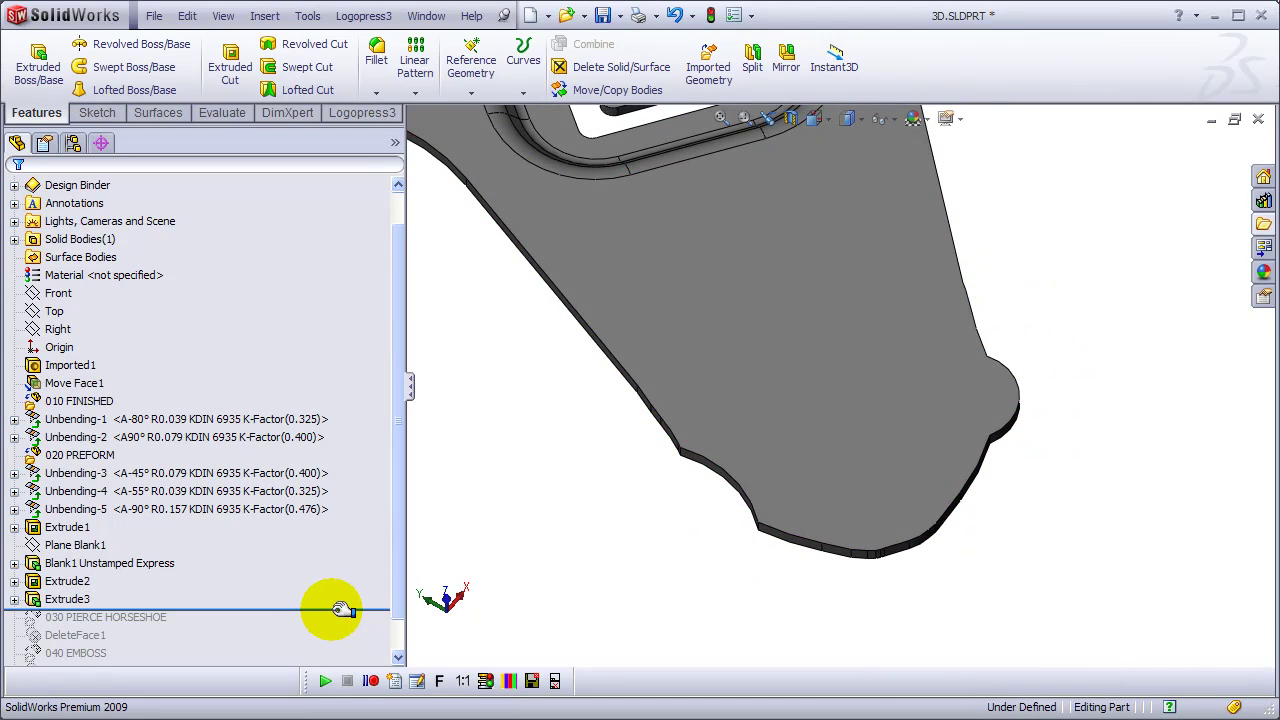
Roll the part history forward to the end, past 050 FLAT, and force a full rebuild of the part
drag(343, 610, 337, 652)
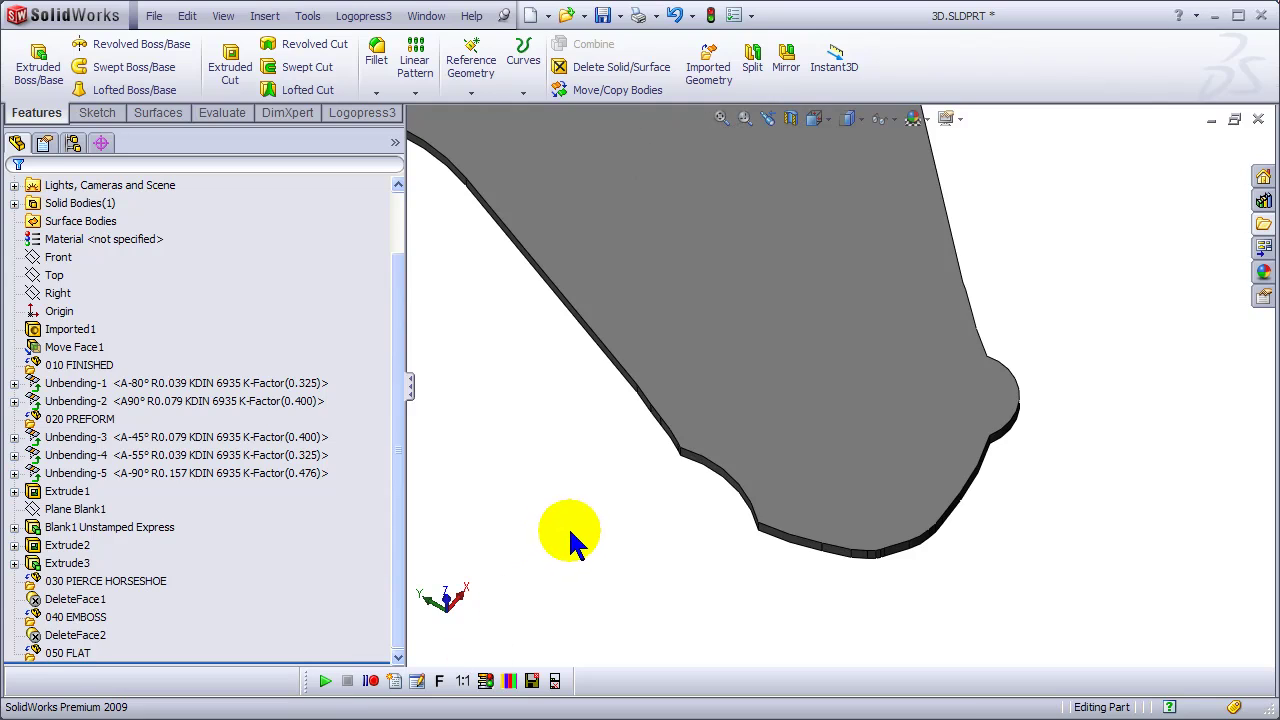
scroll(629, 229, up, 7)
scroll(629, 223, down, 3)
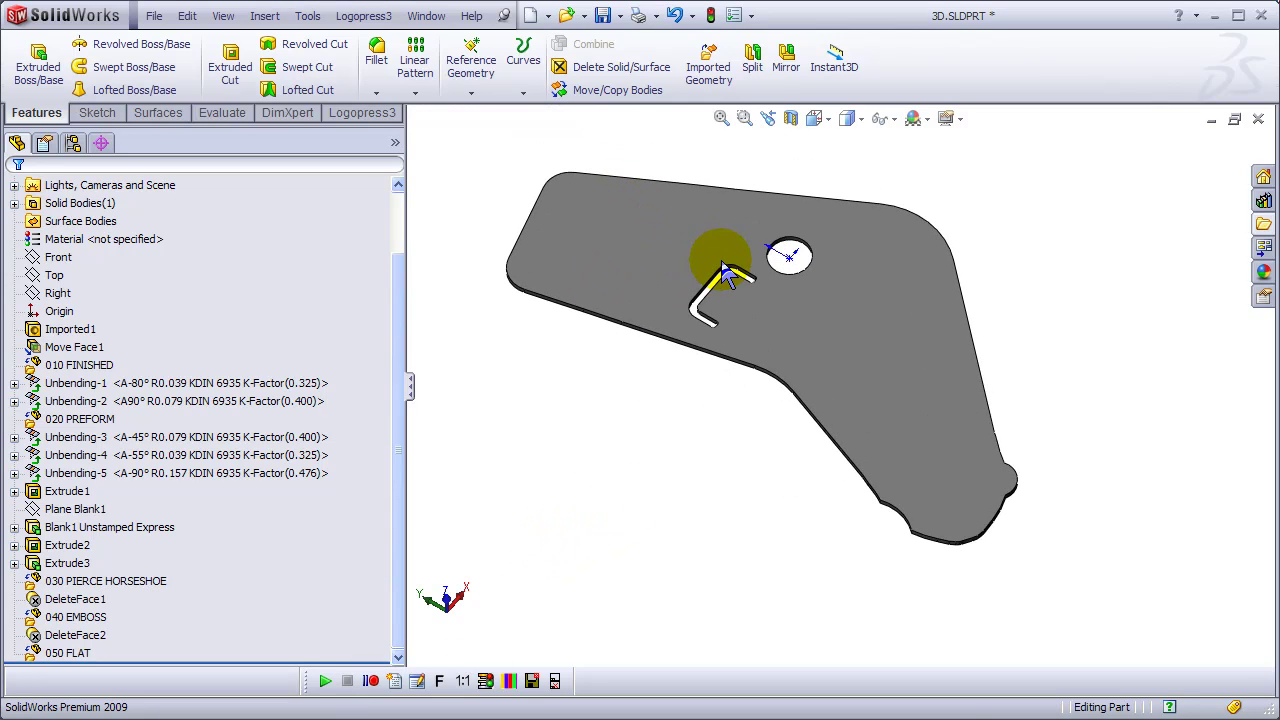
scroll(750, 389, up, 2)
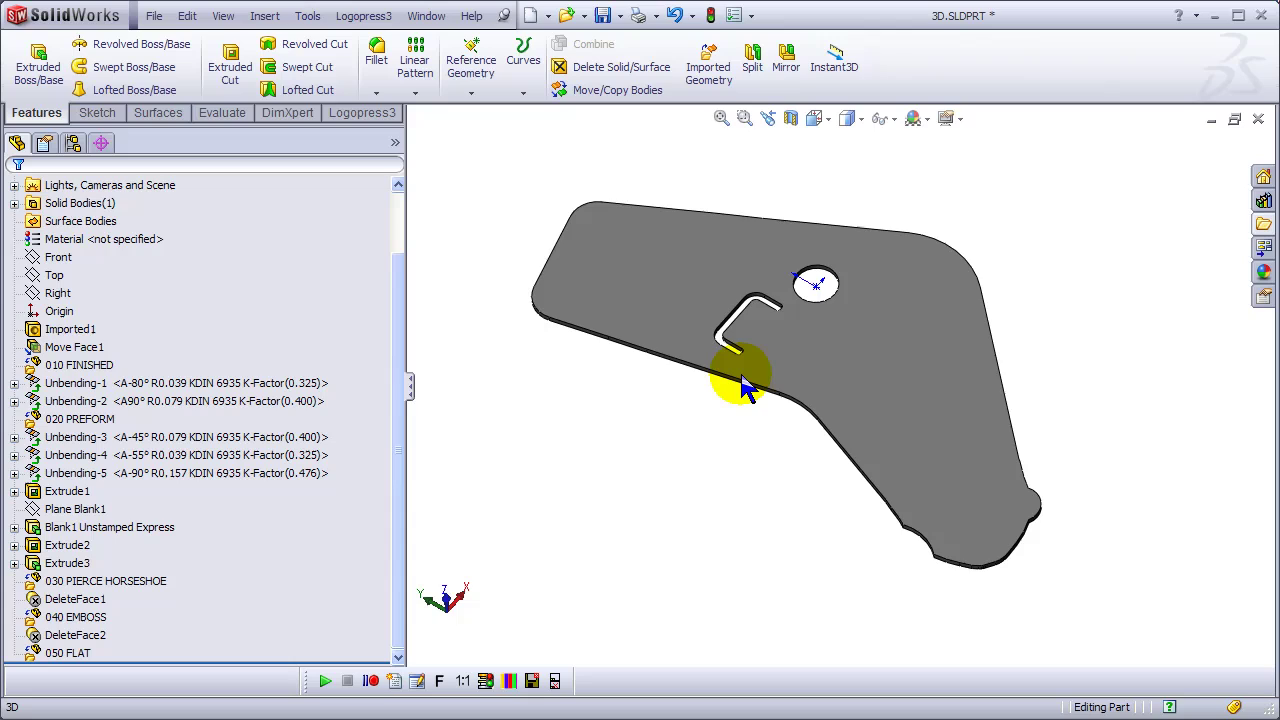
key(ctrl+q)
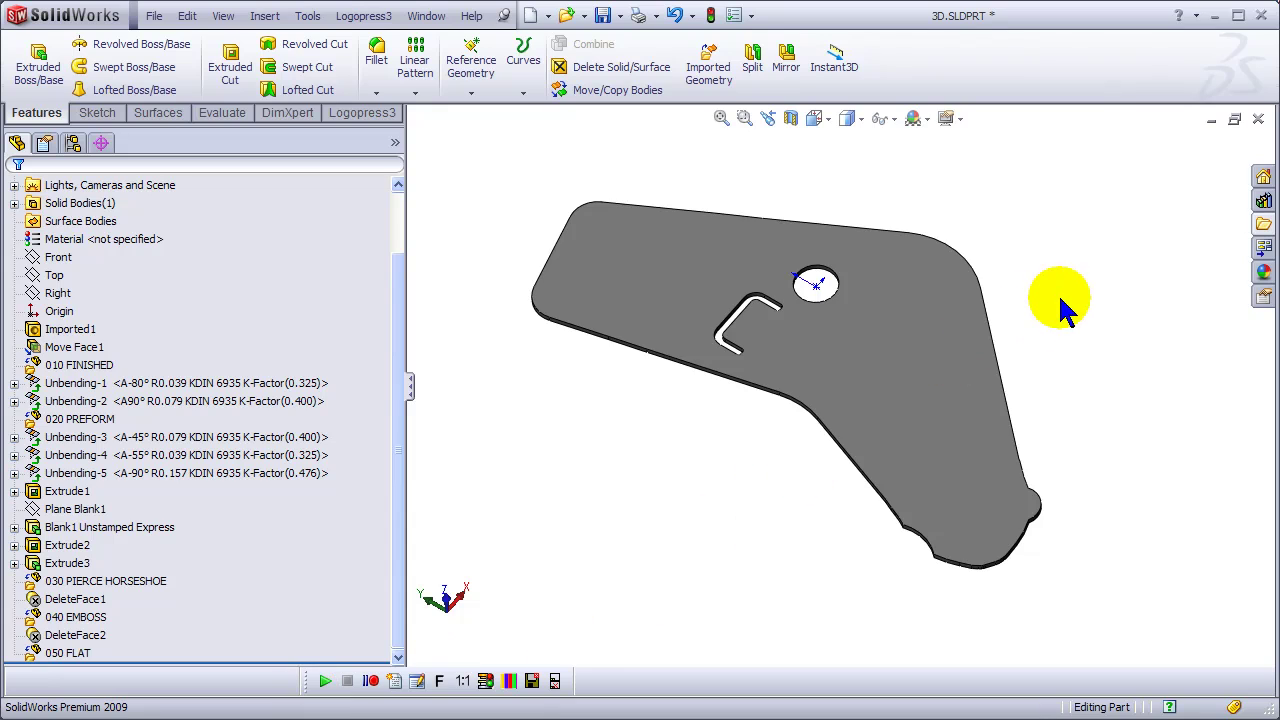
Close the 3D.SLDPRT window without saving its changes
click(1258, 118)
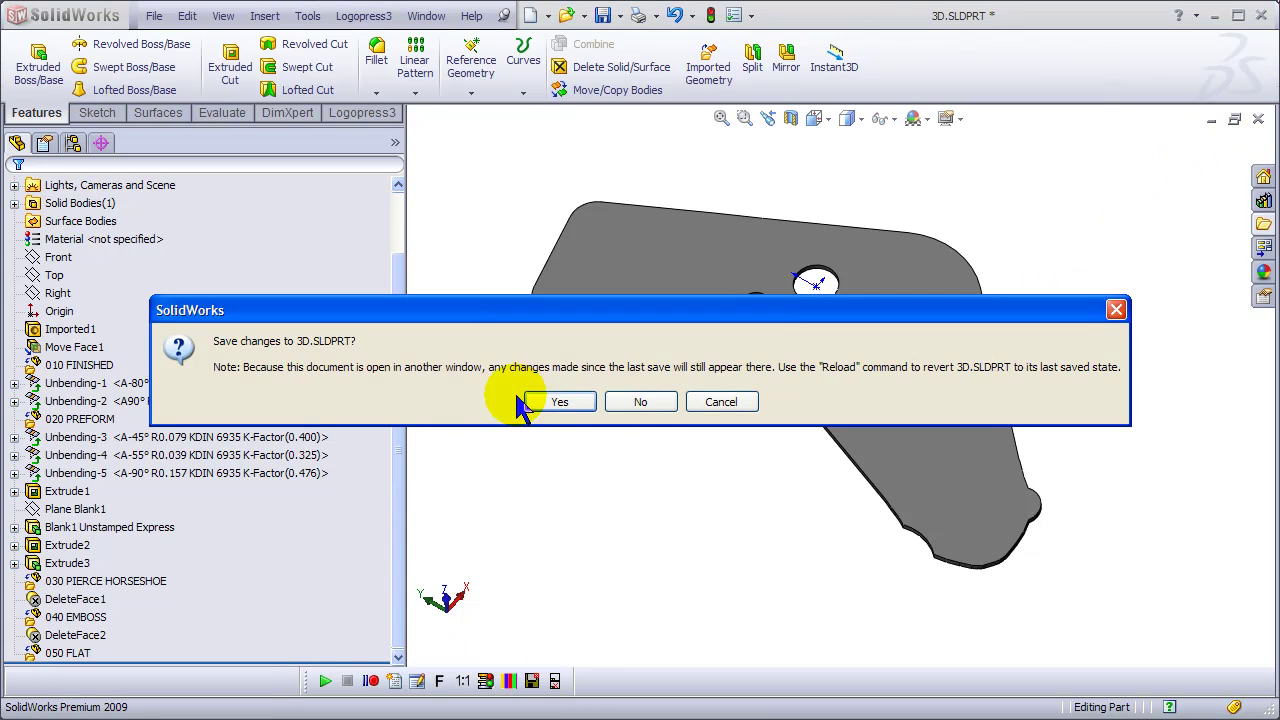
click(658, 409)
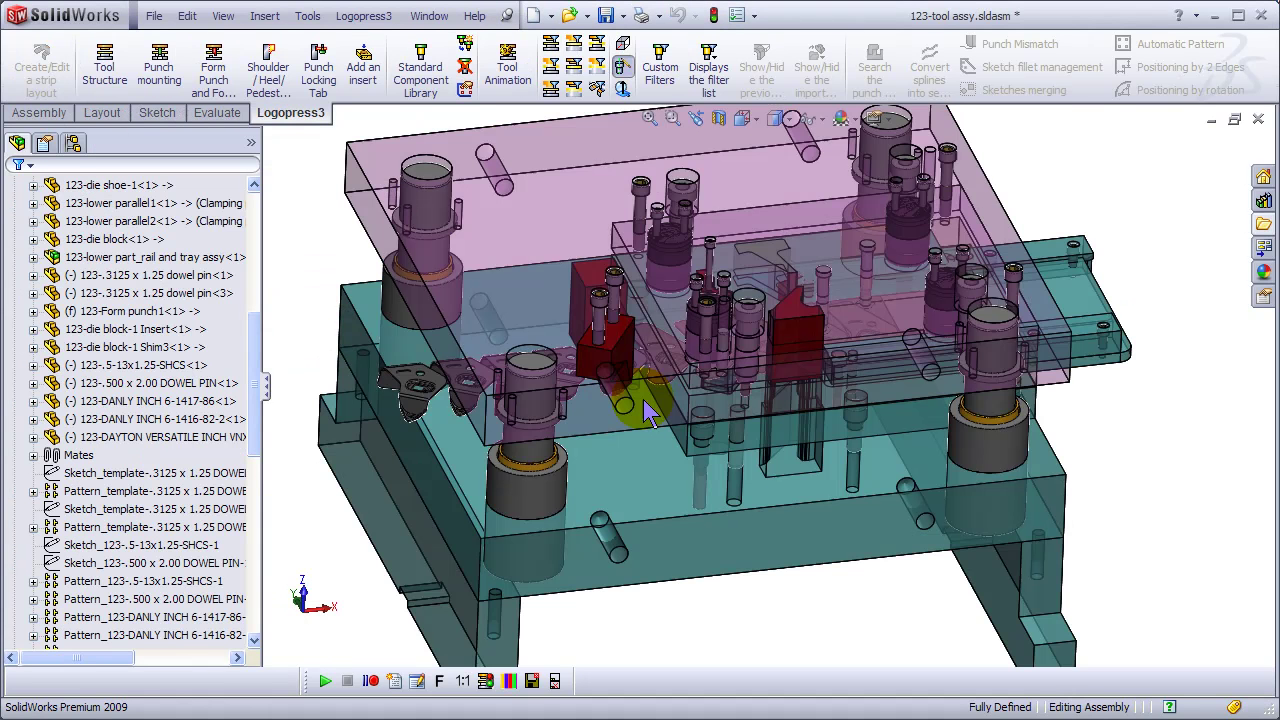
click(380, 18)
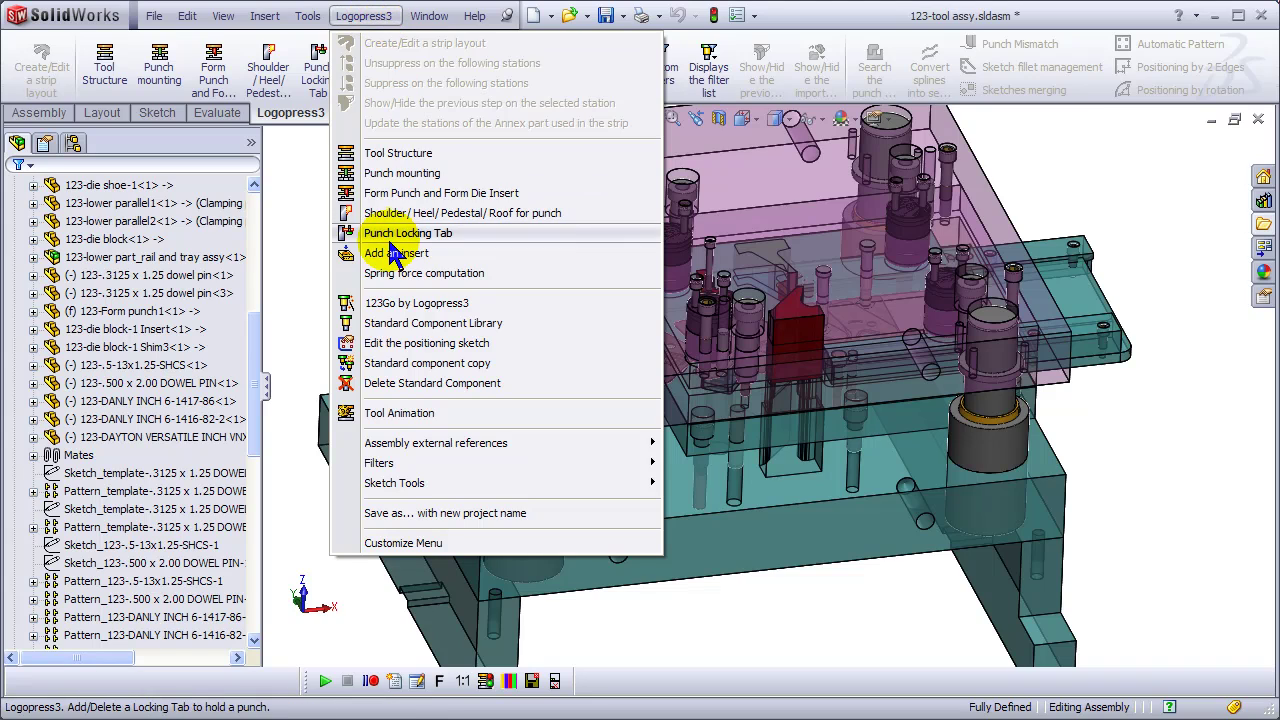
click(1098, 190)
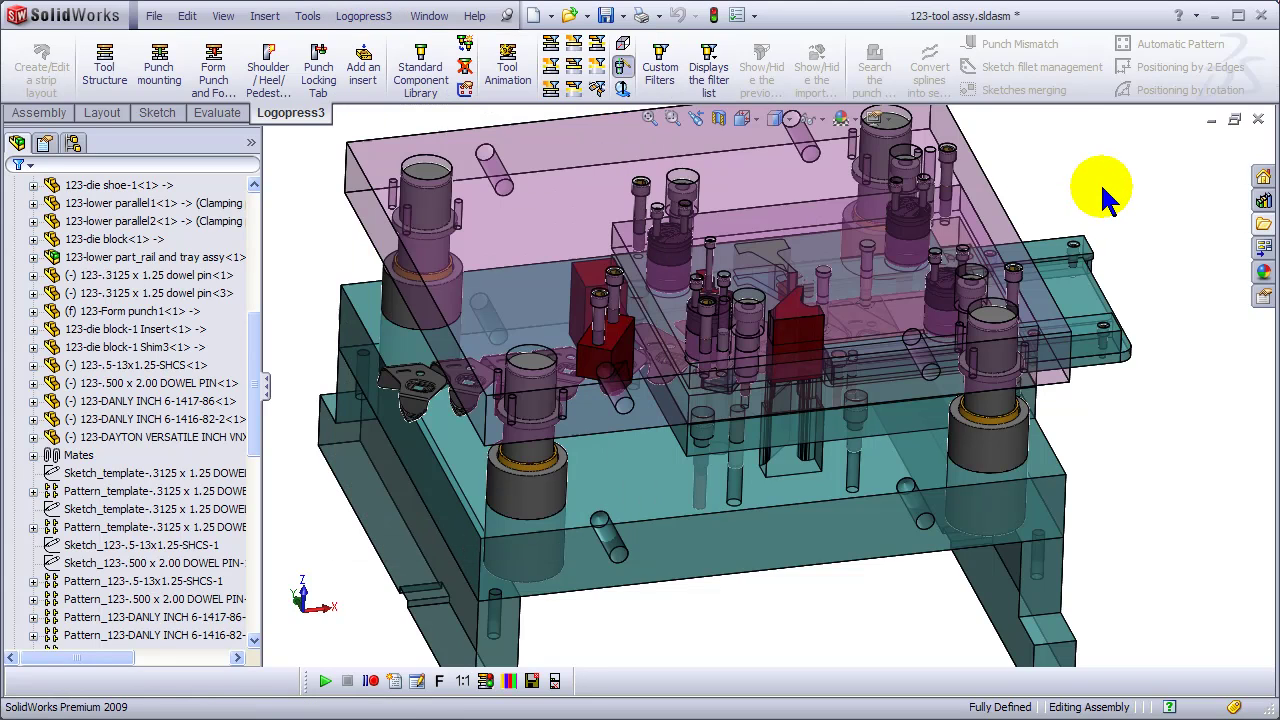
click(431, 22)
click(315, 229)
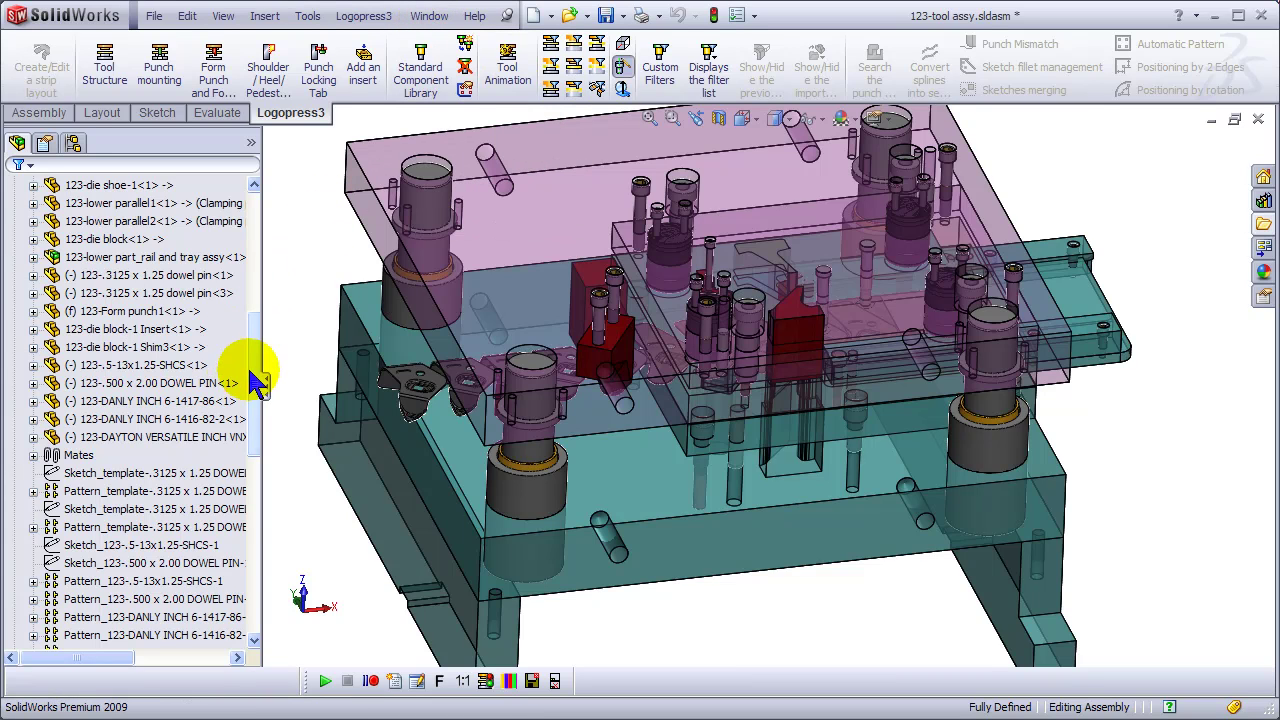
Open the 3d_for_strip part of the 123-STRIP LAYOUT subassembly in its own window
drag(251, 370, 277, 514)
click(111, 458)
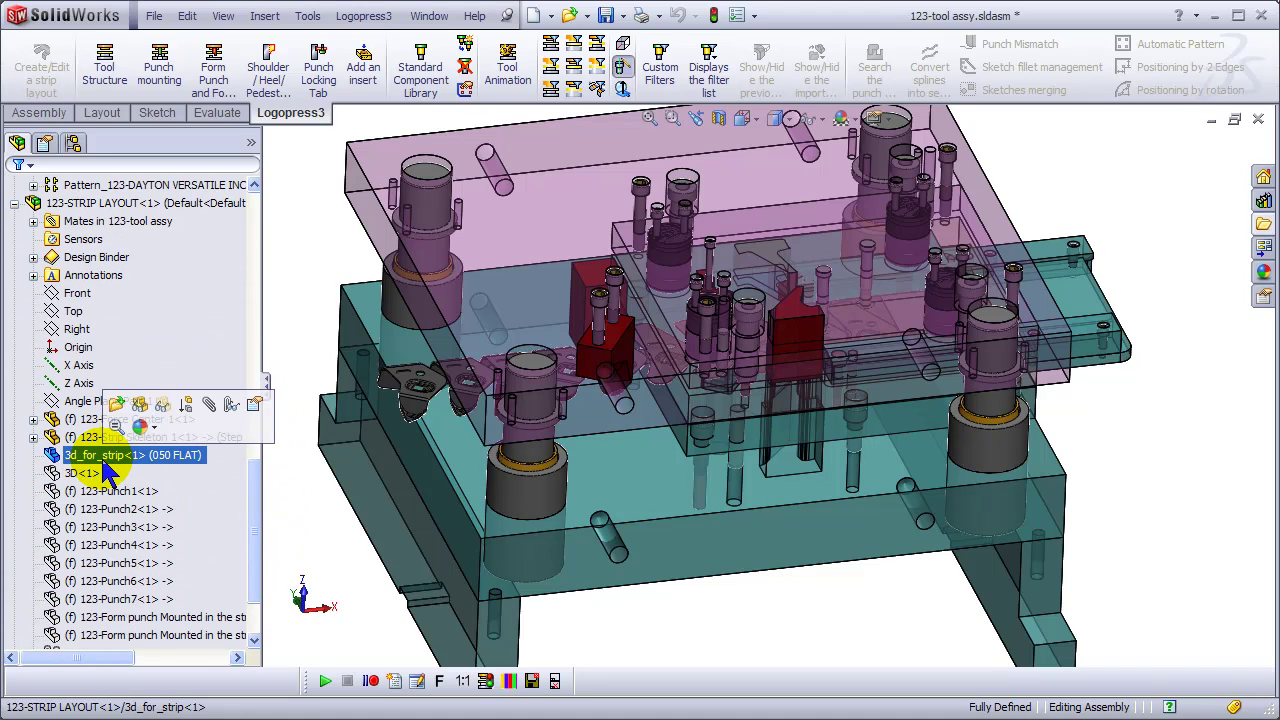
click(117, 406)
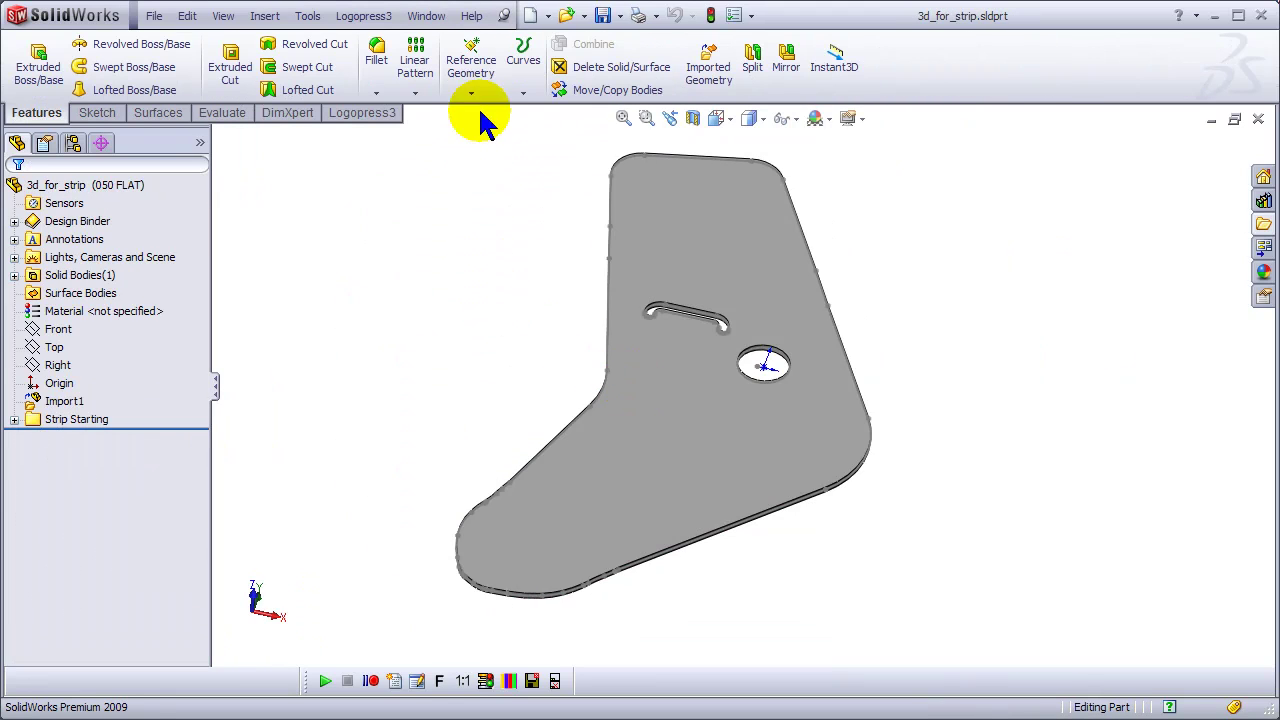
Update the stations of the Annex part used in the strip, agreeing to rebuild the reference part
click(368, 17)
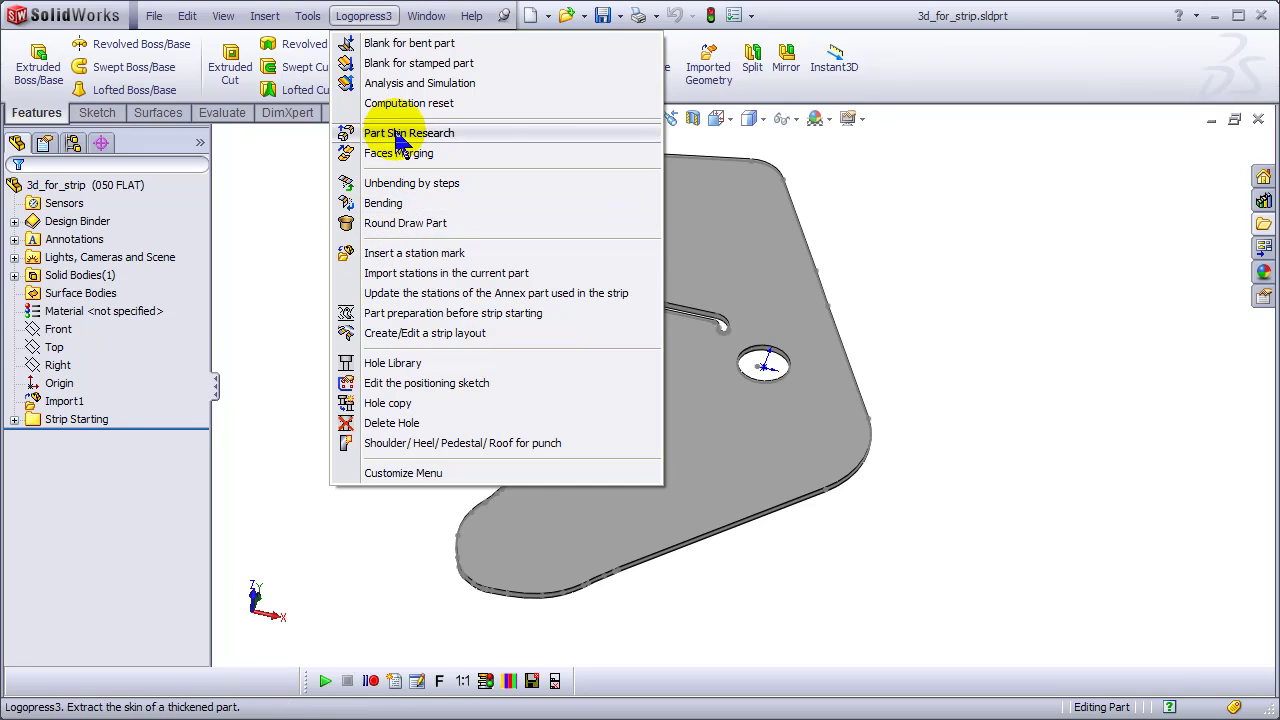
click(410, 295)
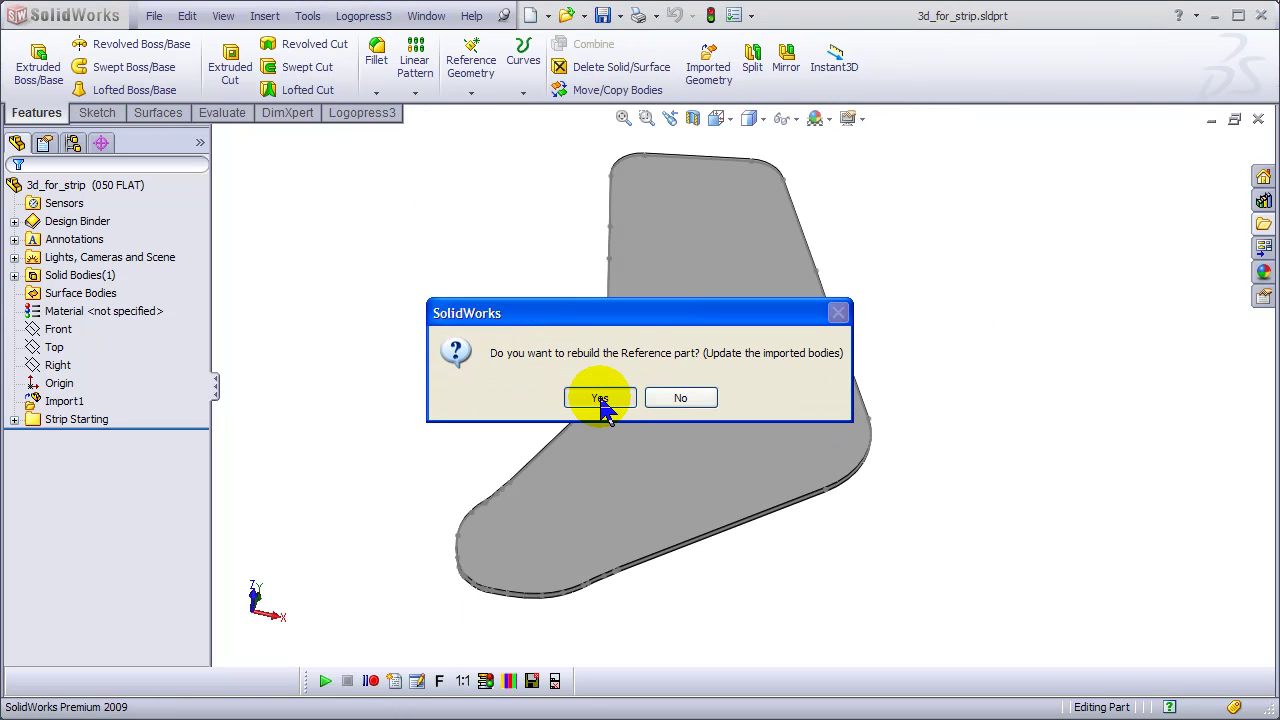
click(600, 399)
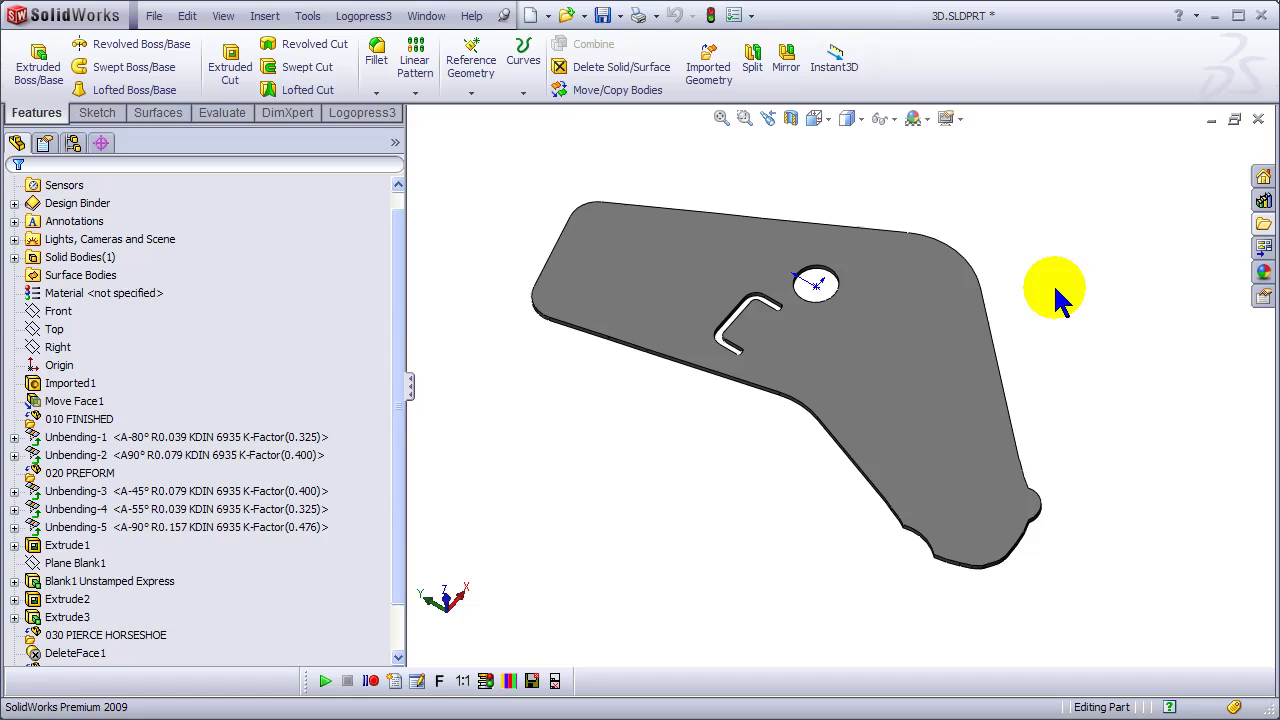
Close the 3D part and open the 123-STRIP LAYOUT subassembly from the tool assembly, showing the whole strip with its punches
click(1259, 119)
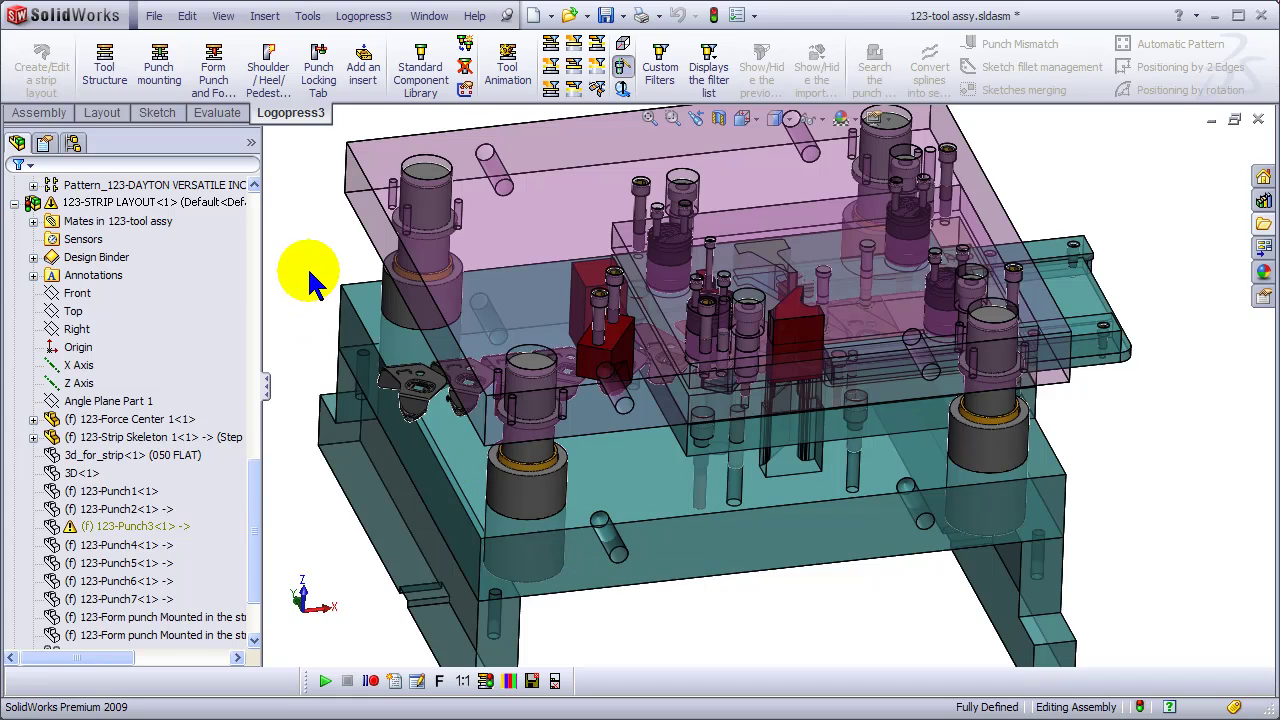
click(115, 205)
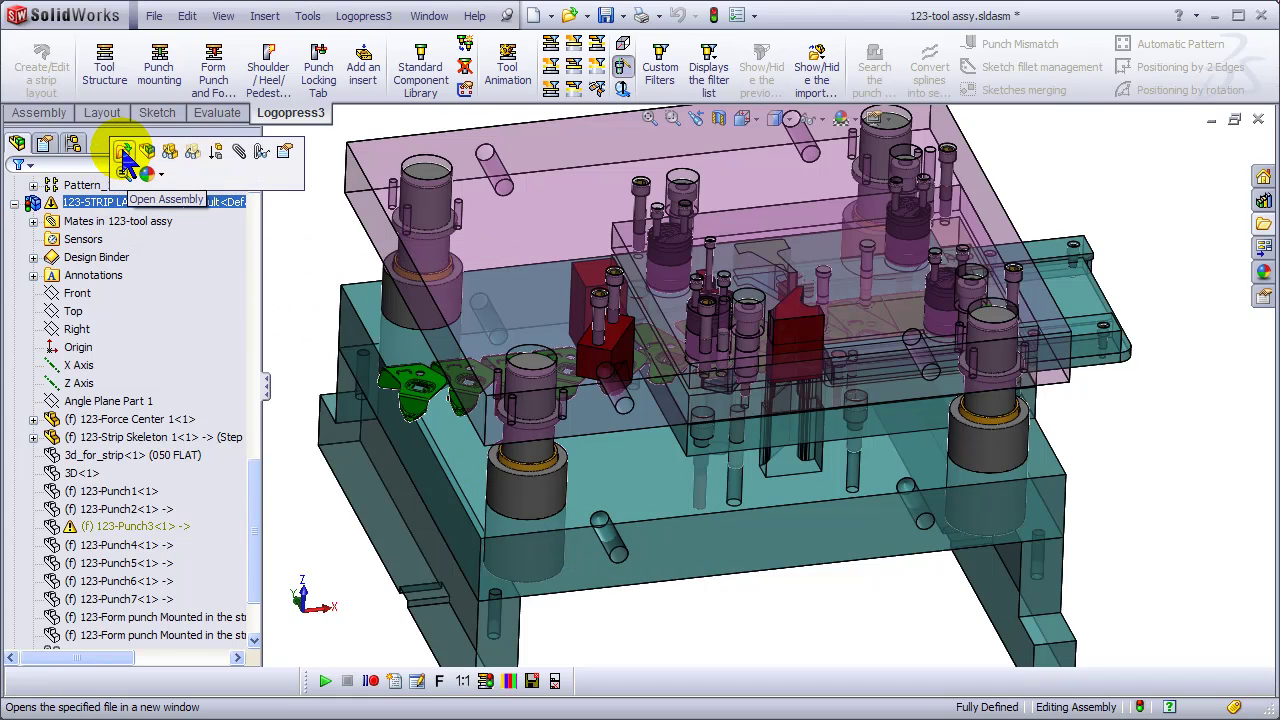
click(123, 152)
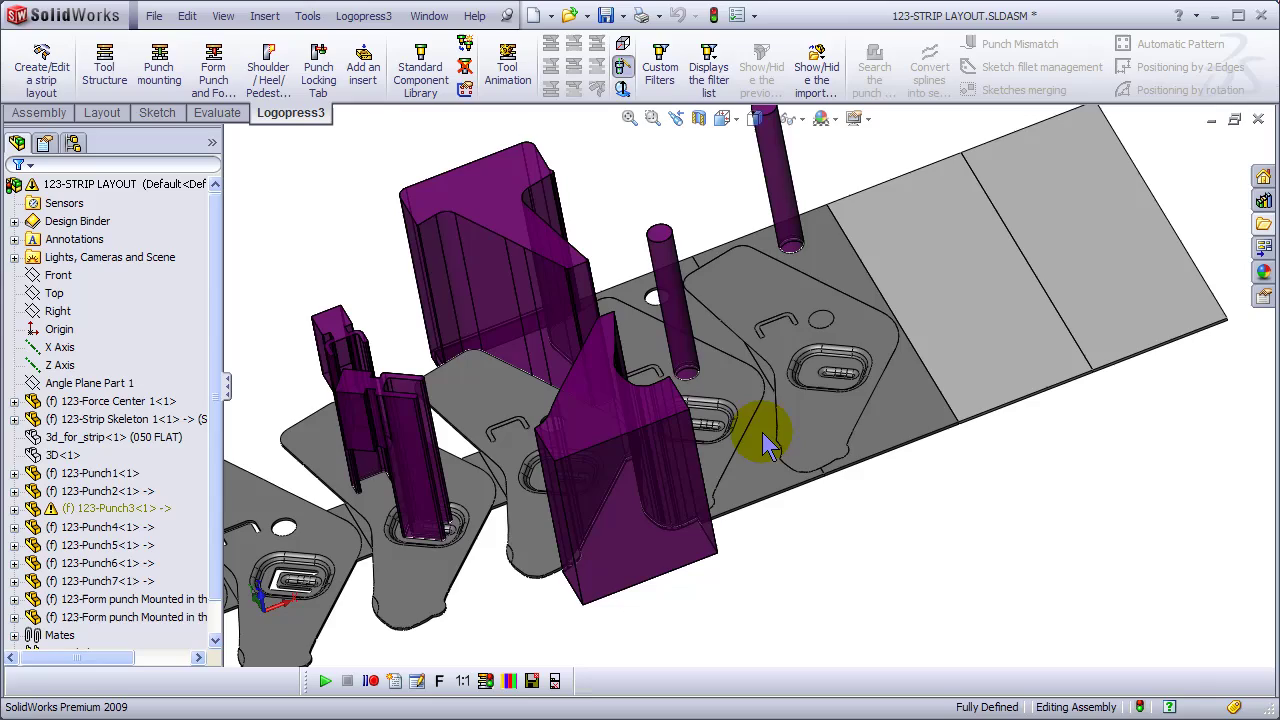
middle_drag(713, 476, 537, 320)
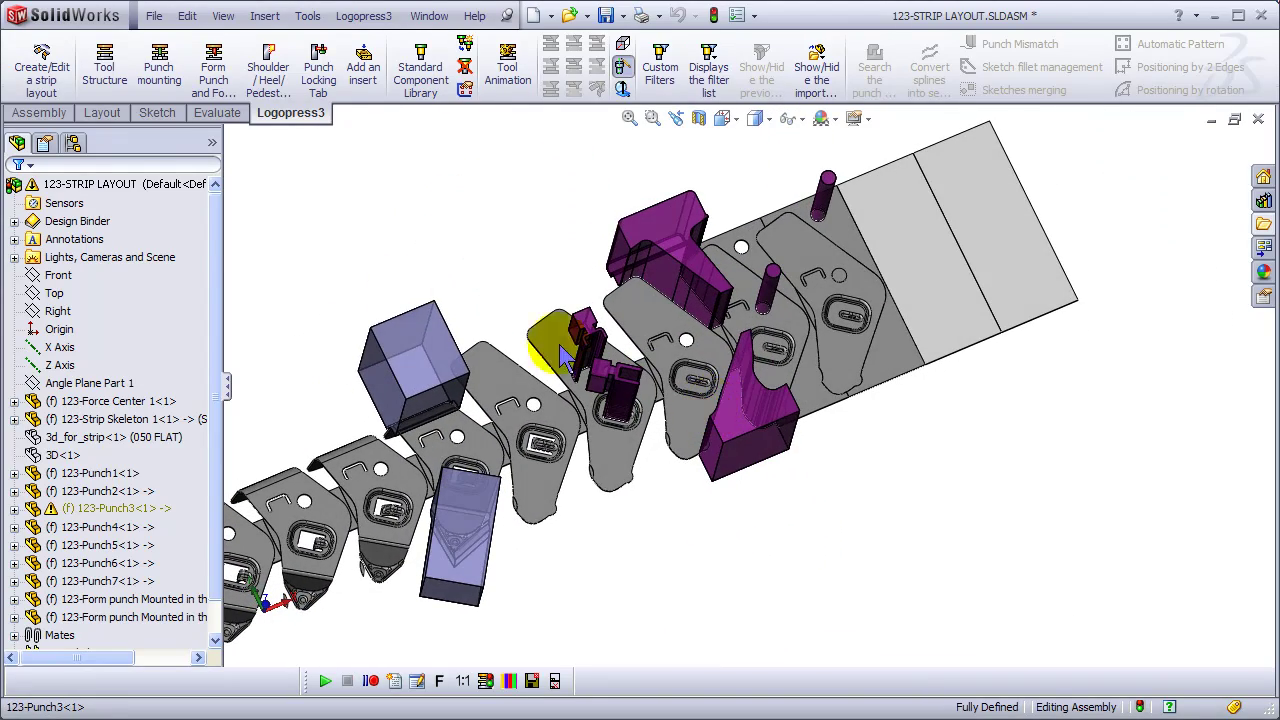
Edit the strip layout, select the cutting punch 123-Punch3 and open its sketch for editing
click(40, 66)
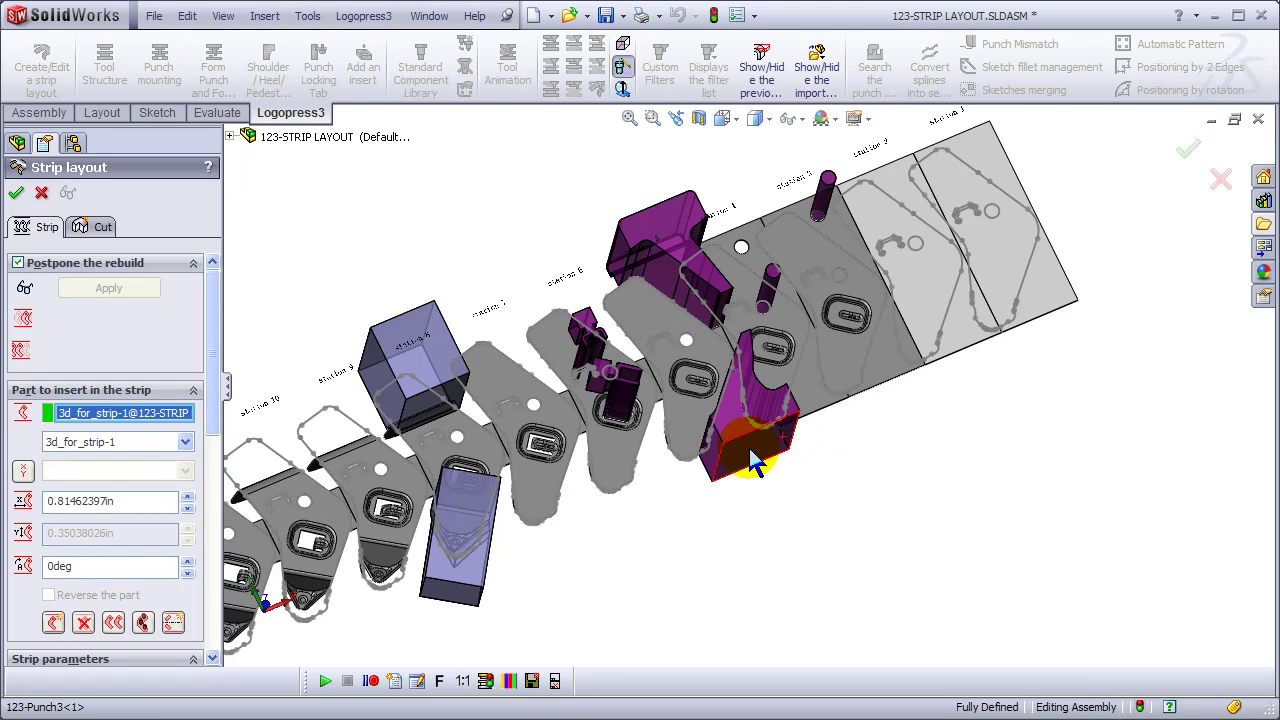
click(750, 452)
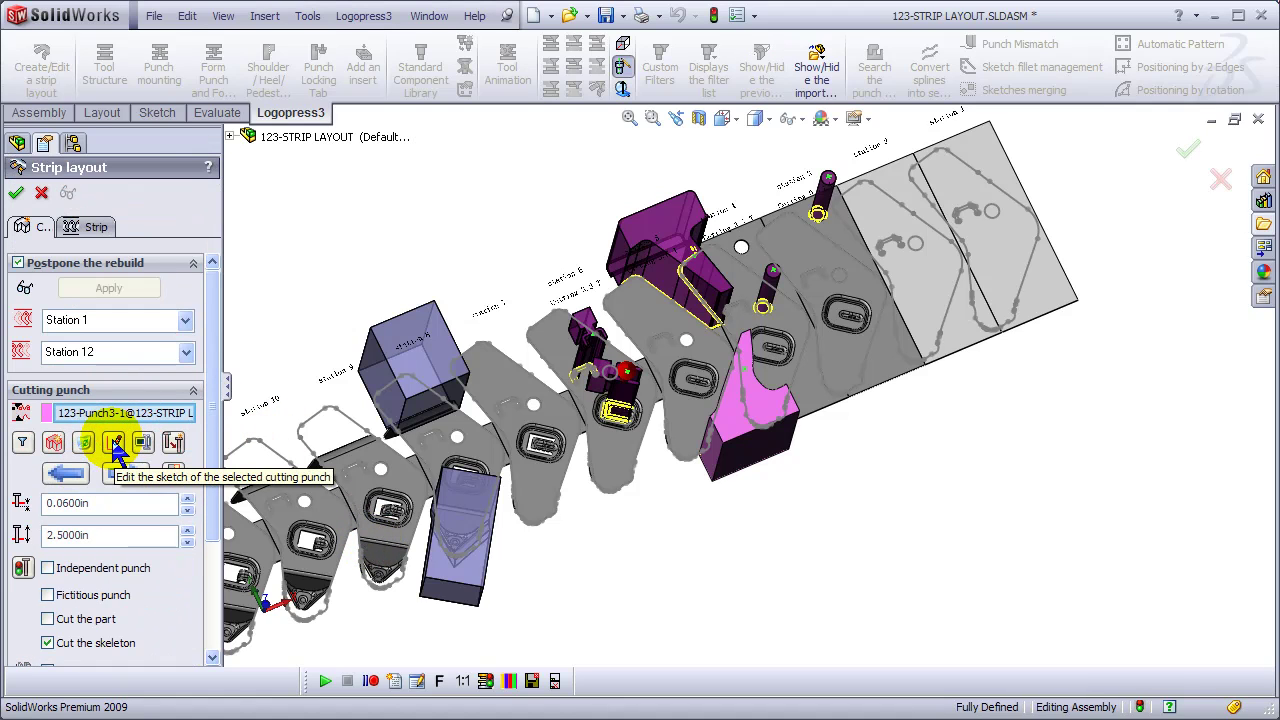
click(114, 444)
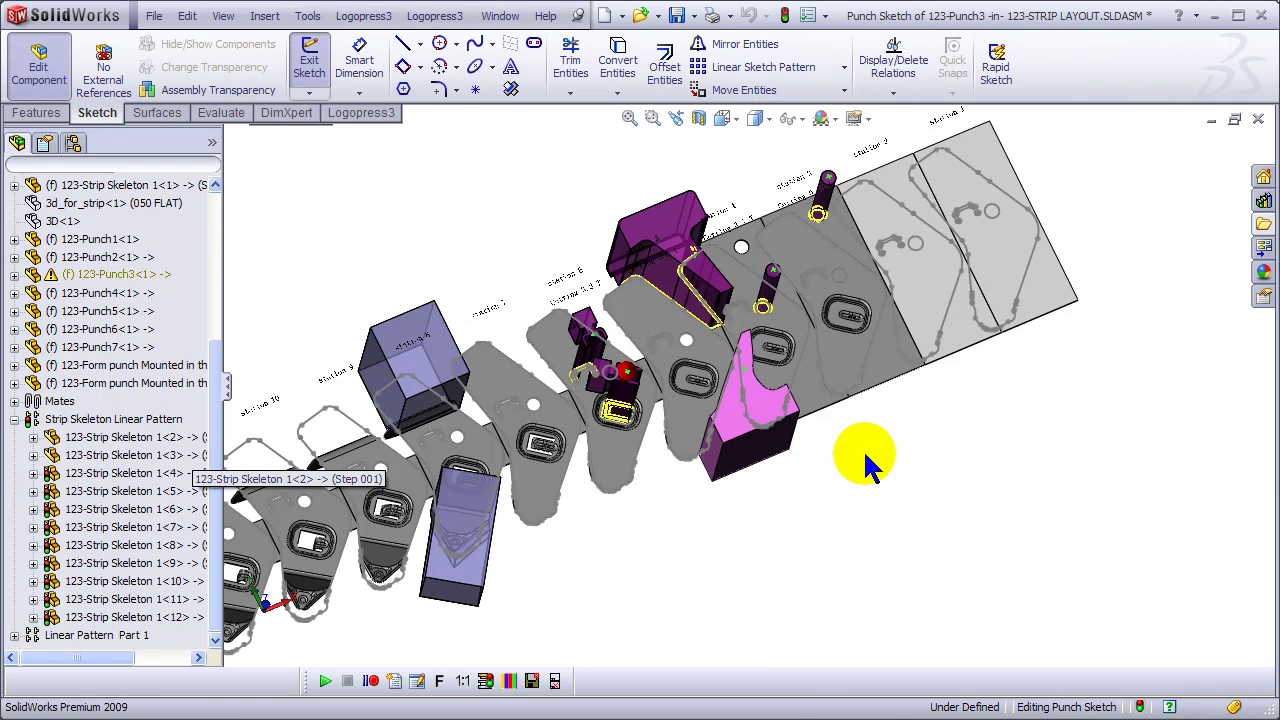
Delete the two invalid arcs at the punch sketch's notch and convert the skeleton's new notch edge as a single segment
scroll(755, 410, down, 4)
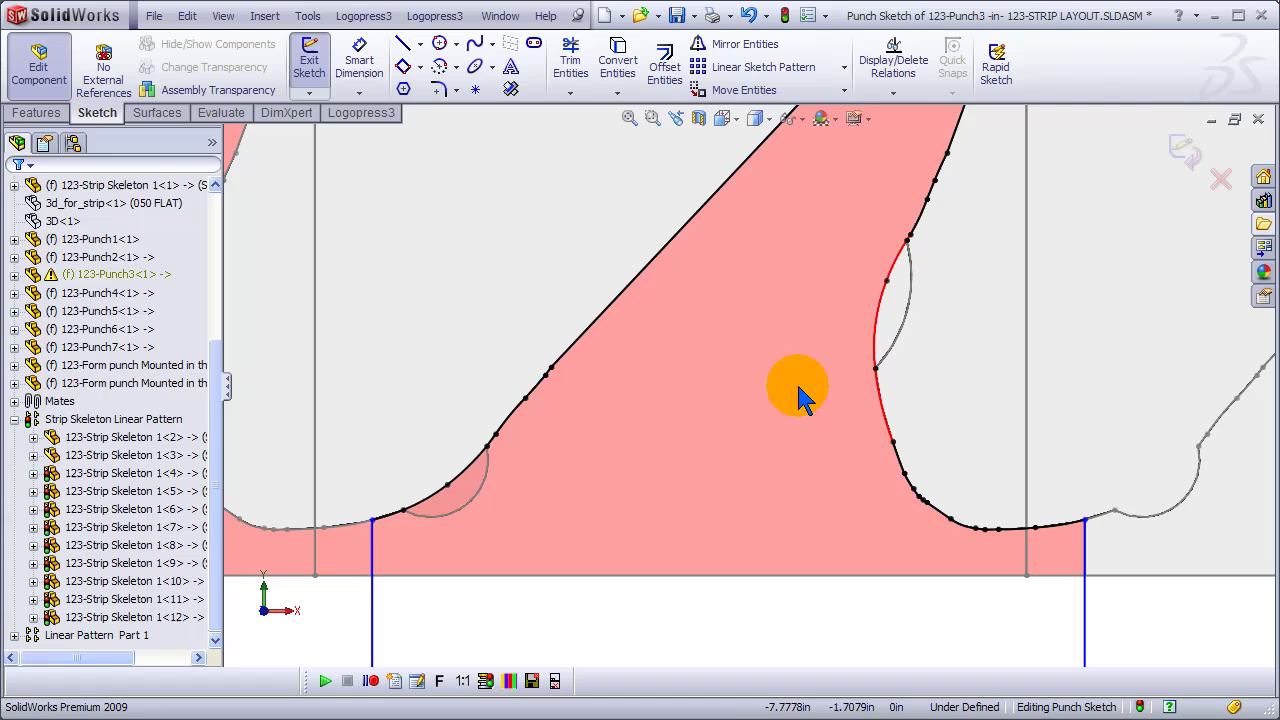
scroll(908, 287, down, 1)
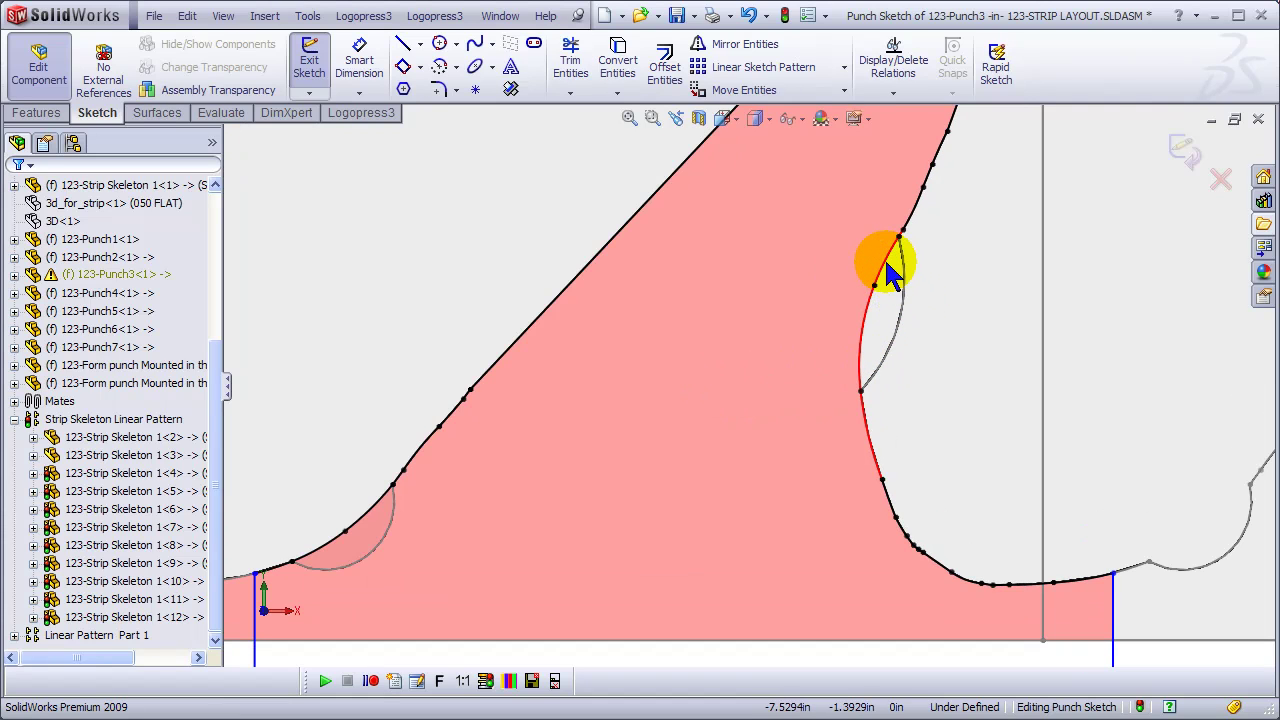
click(871, 300)
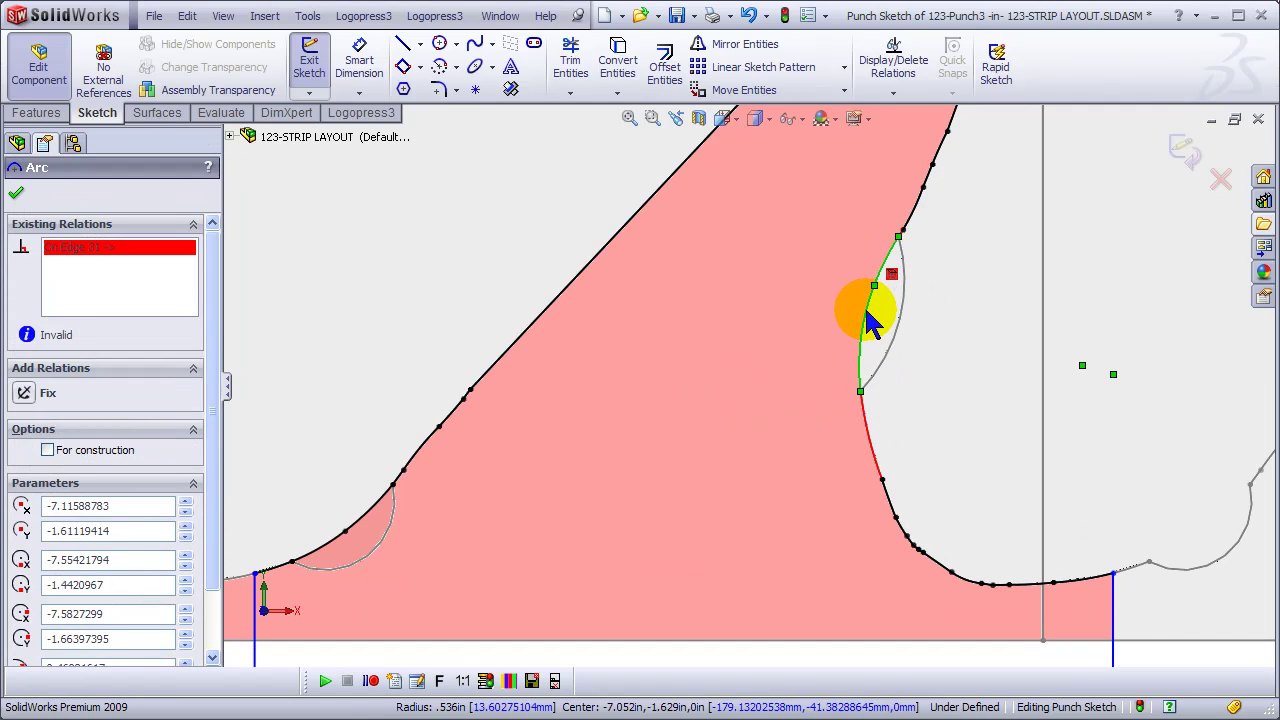
ctrl+click(868, 312)
key(Delete)
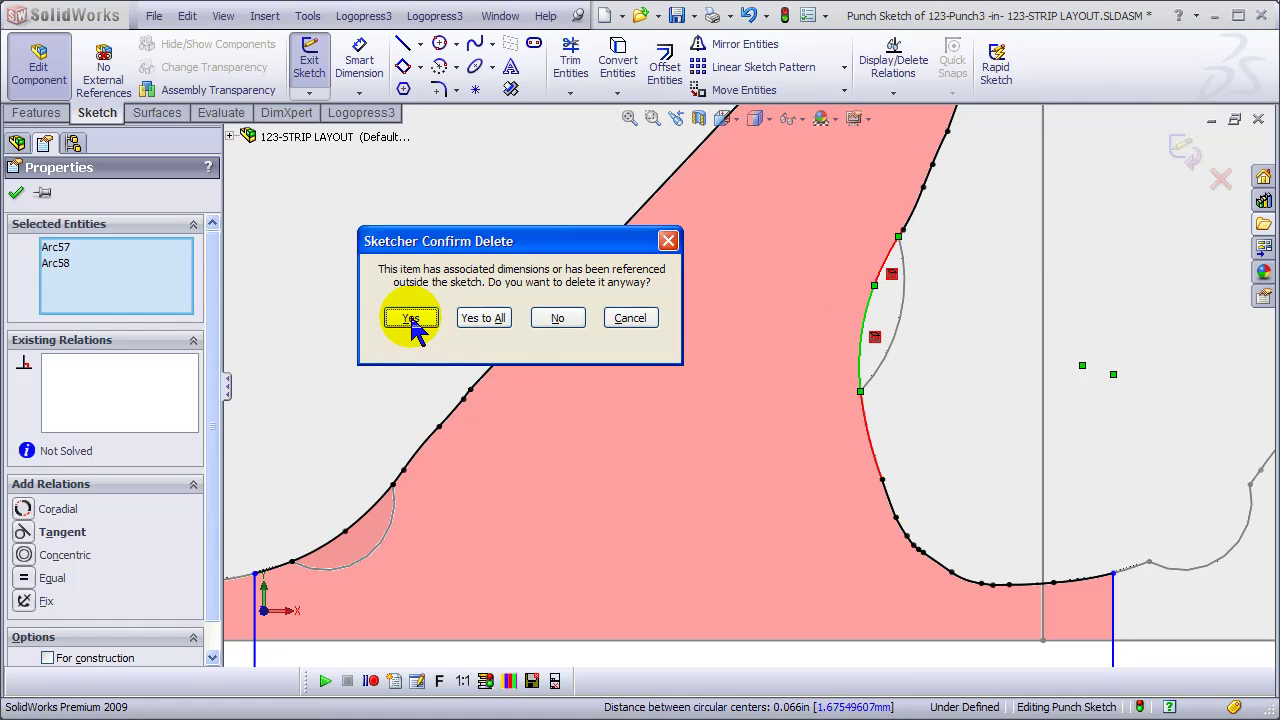
click(411, 319)
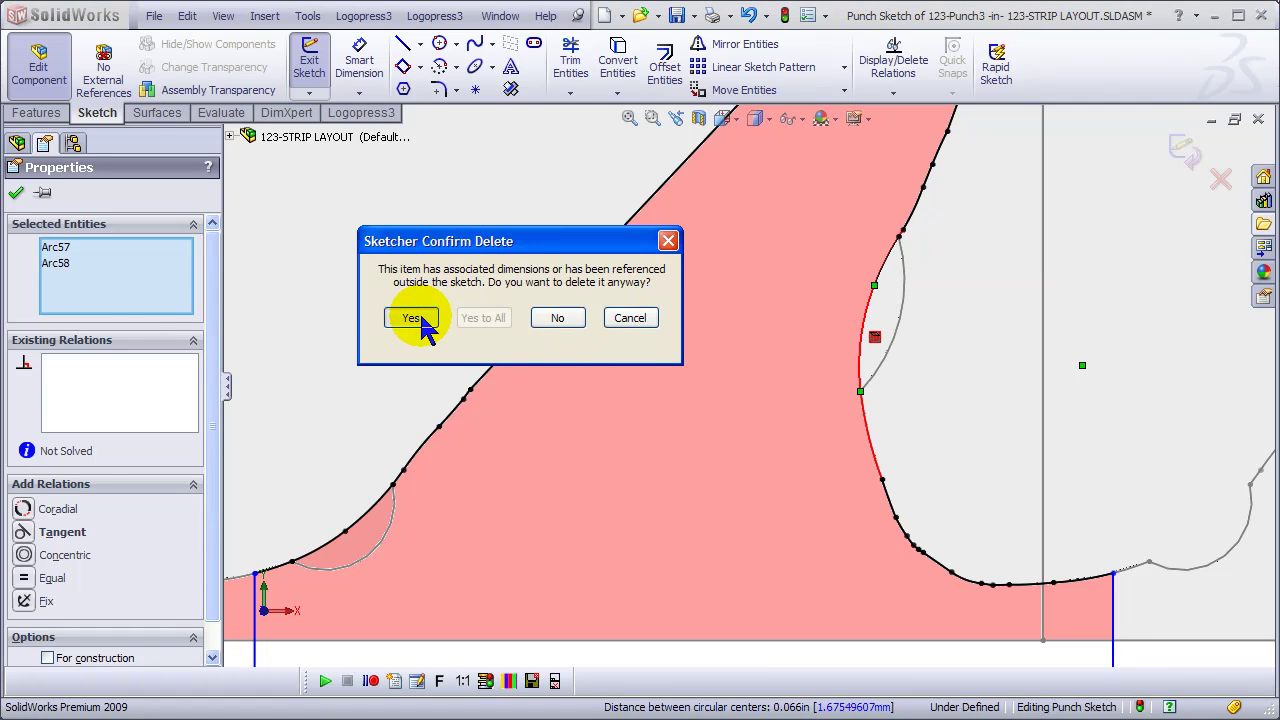
click(421, 316)
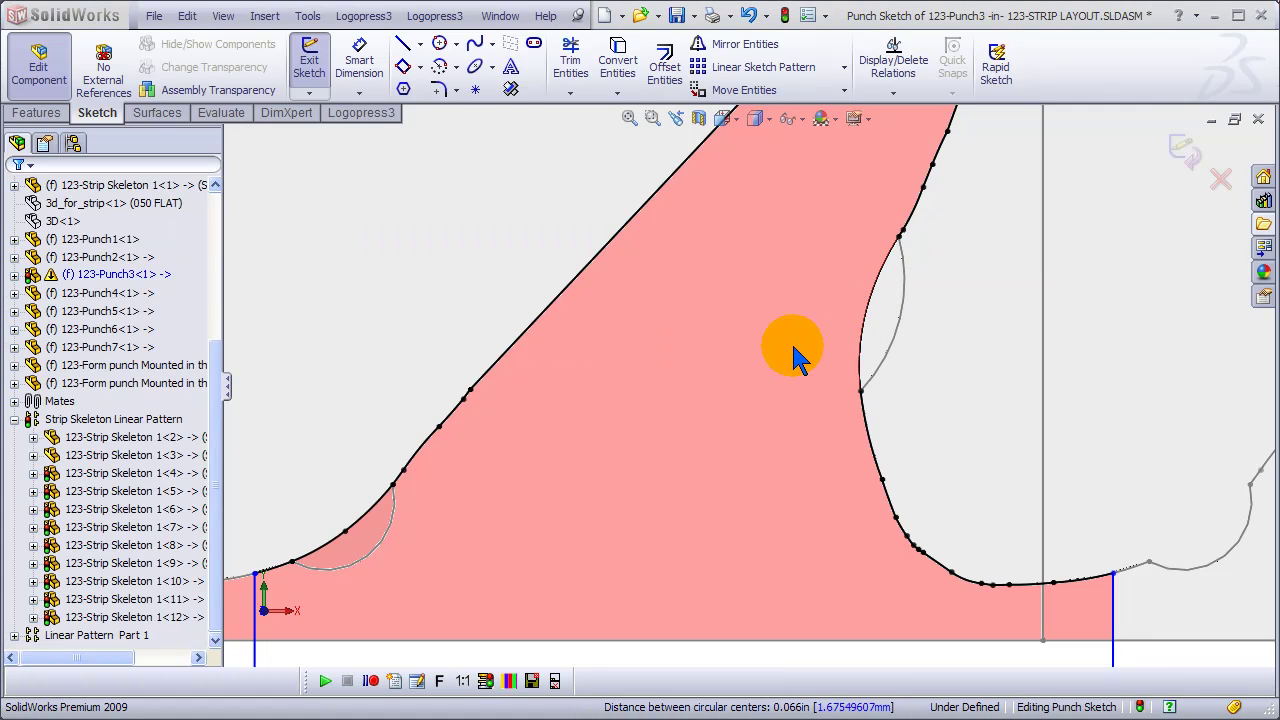
click(905, 296)
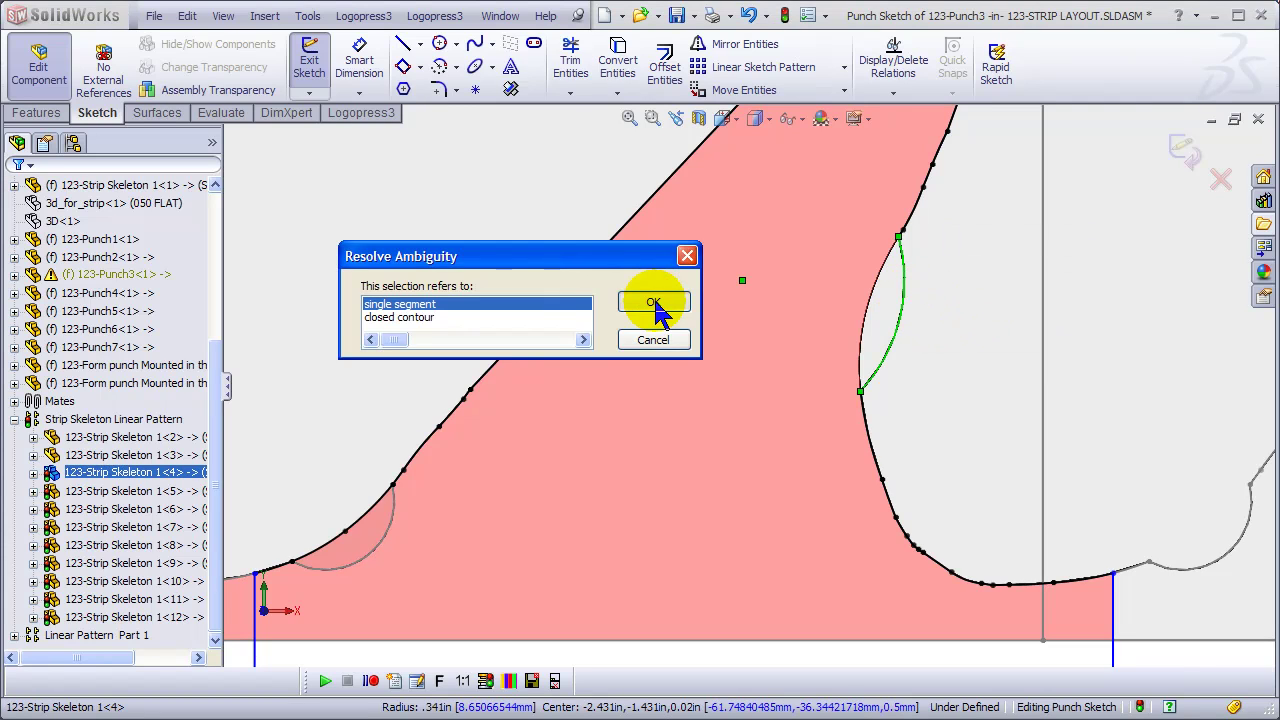
click(653, 303)
Delete the two old arcs at the lug and convert the strip skeleton's lug edge into the punch sketch as a single segment
scroll(455, 545, down, 5)
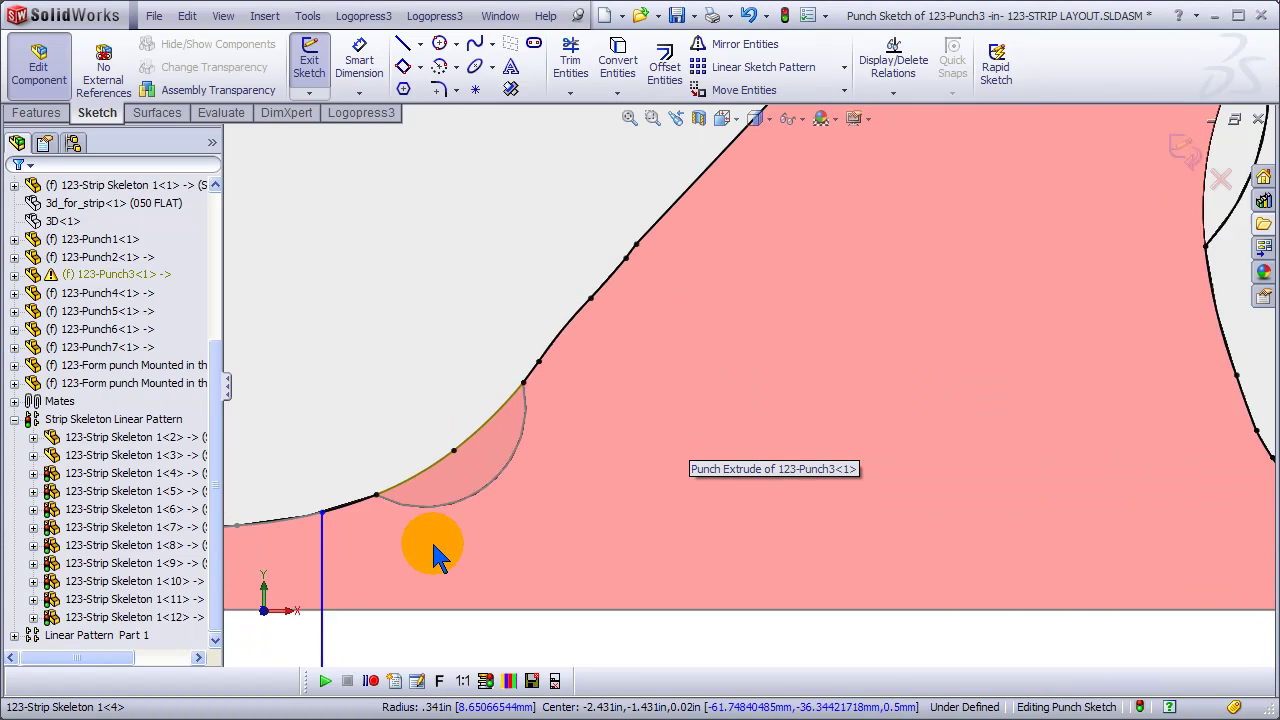
scroll(433, 546, down, 2)
click(452, 435)
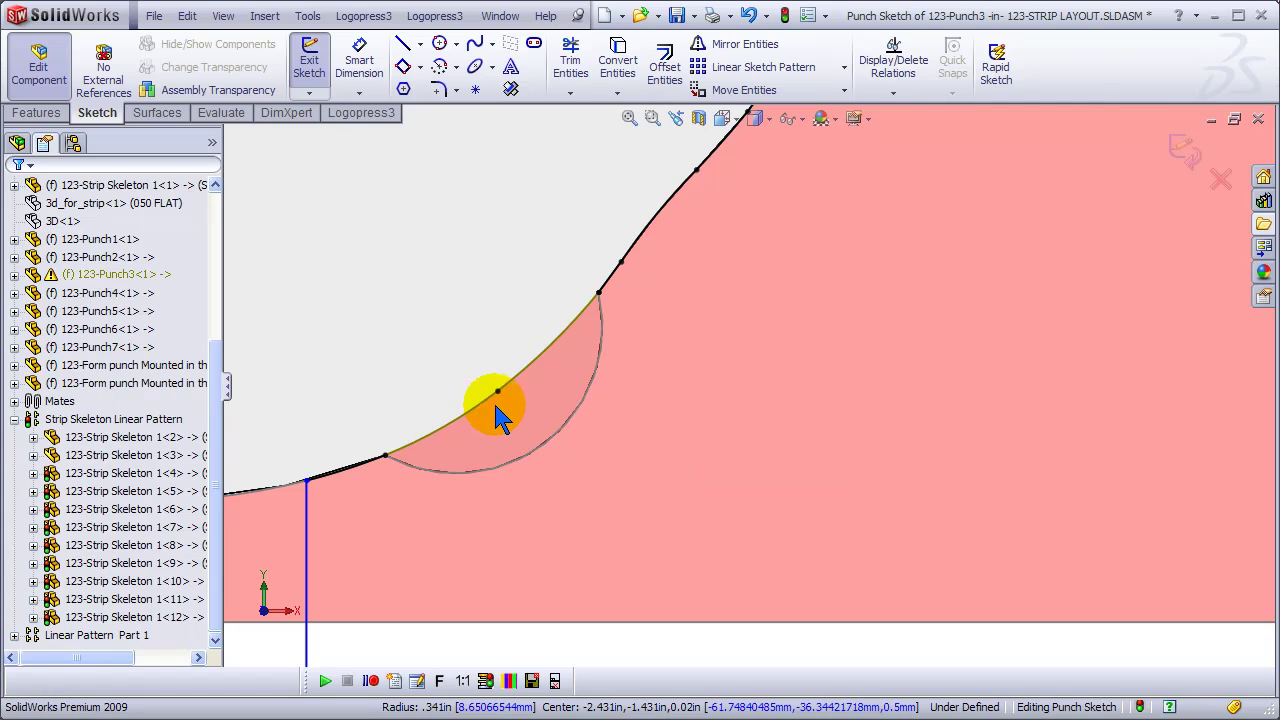
ctrl+click(523, 371)
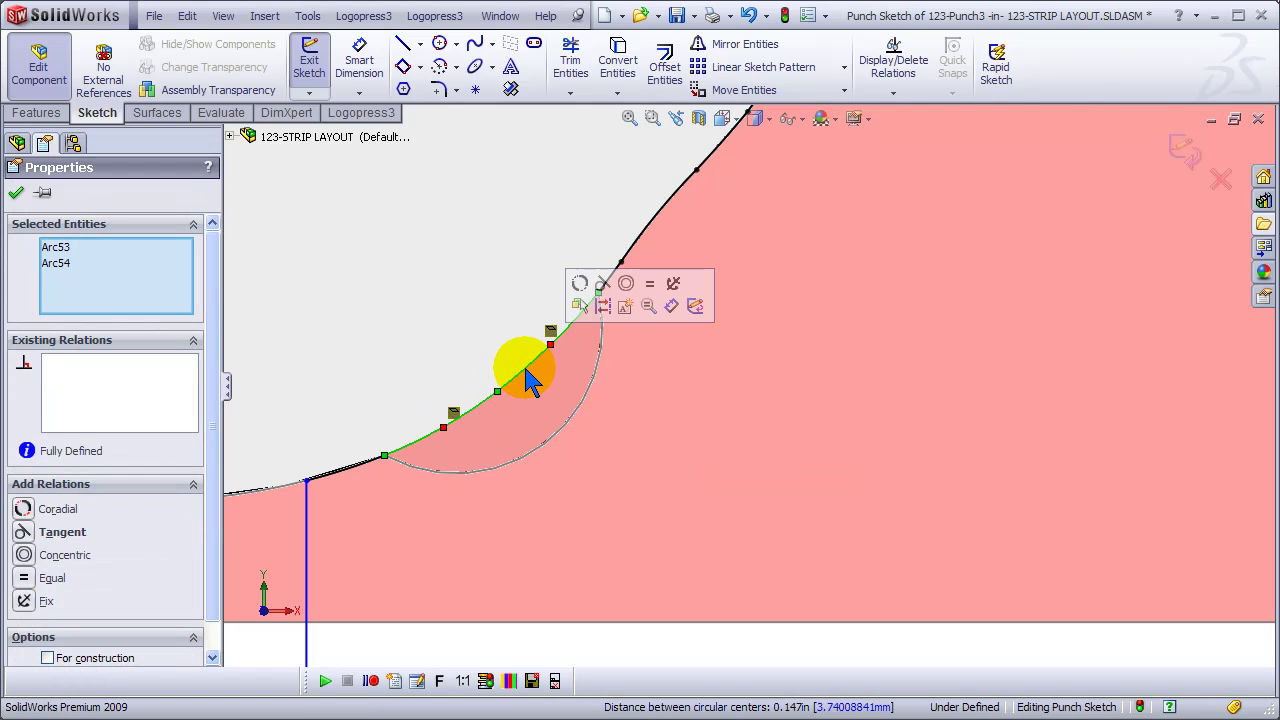
key(Delete)
click(411, 318)
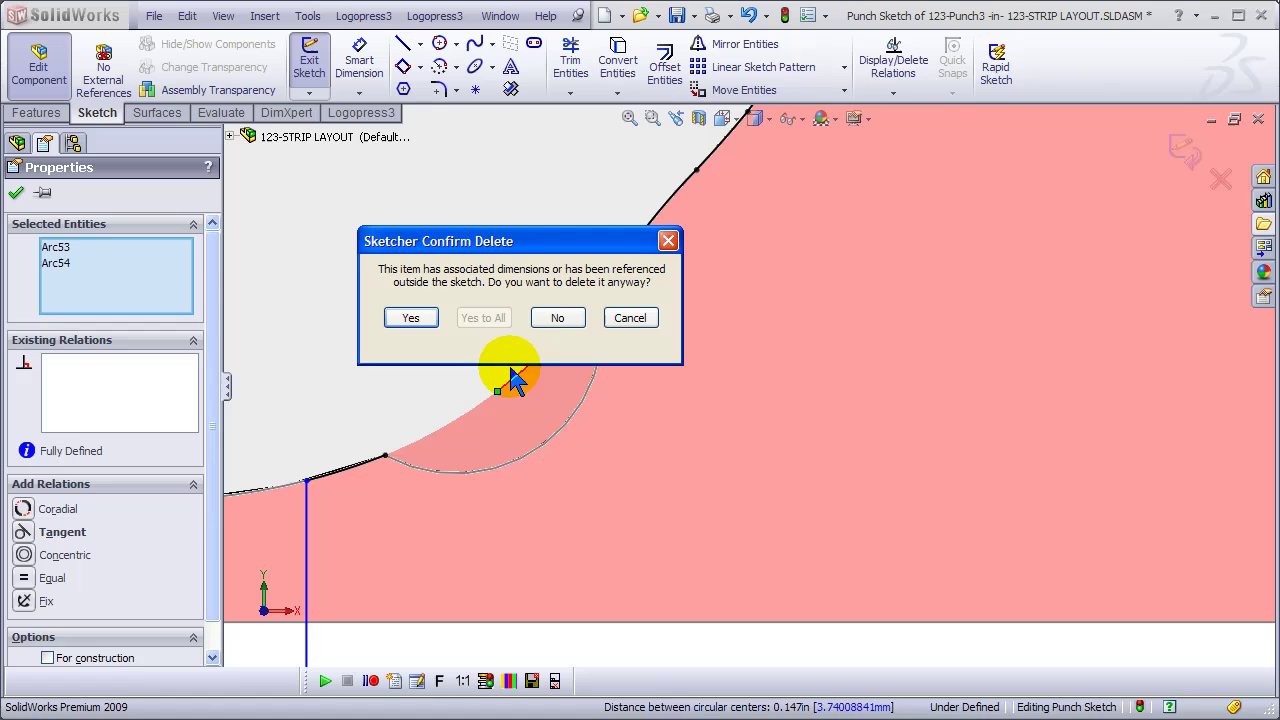
click(411, 318)
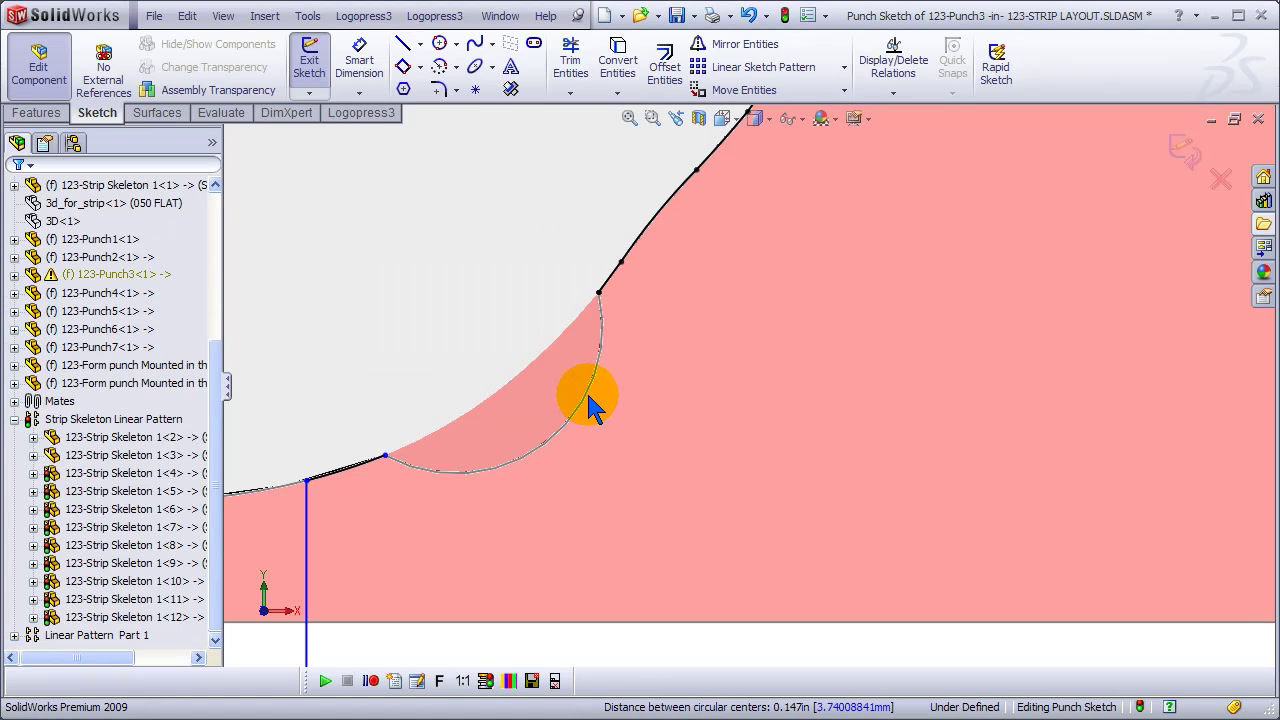
click(586, 395)
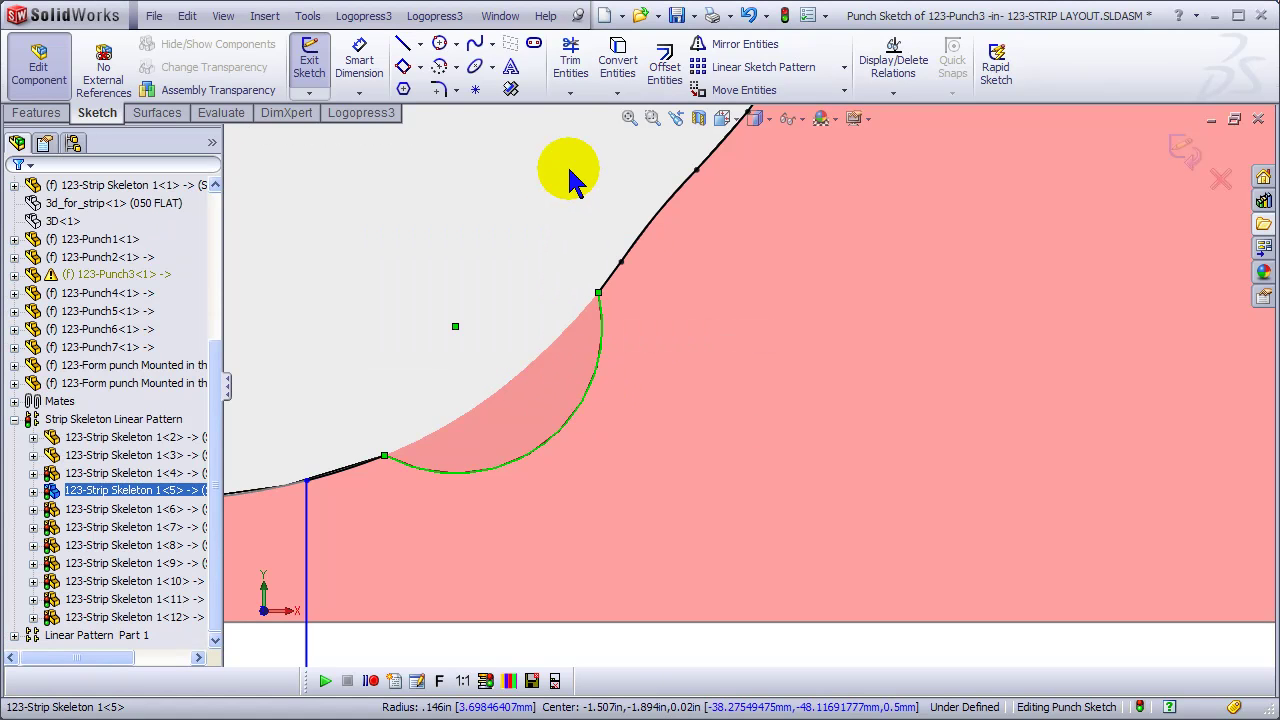
click(620, 68)
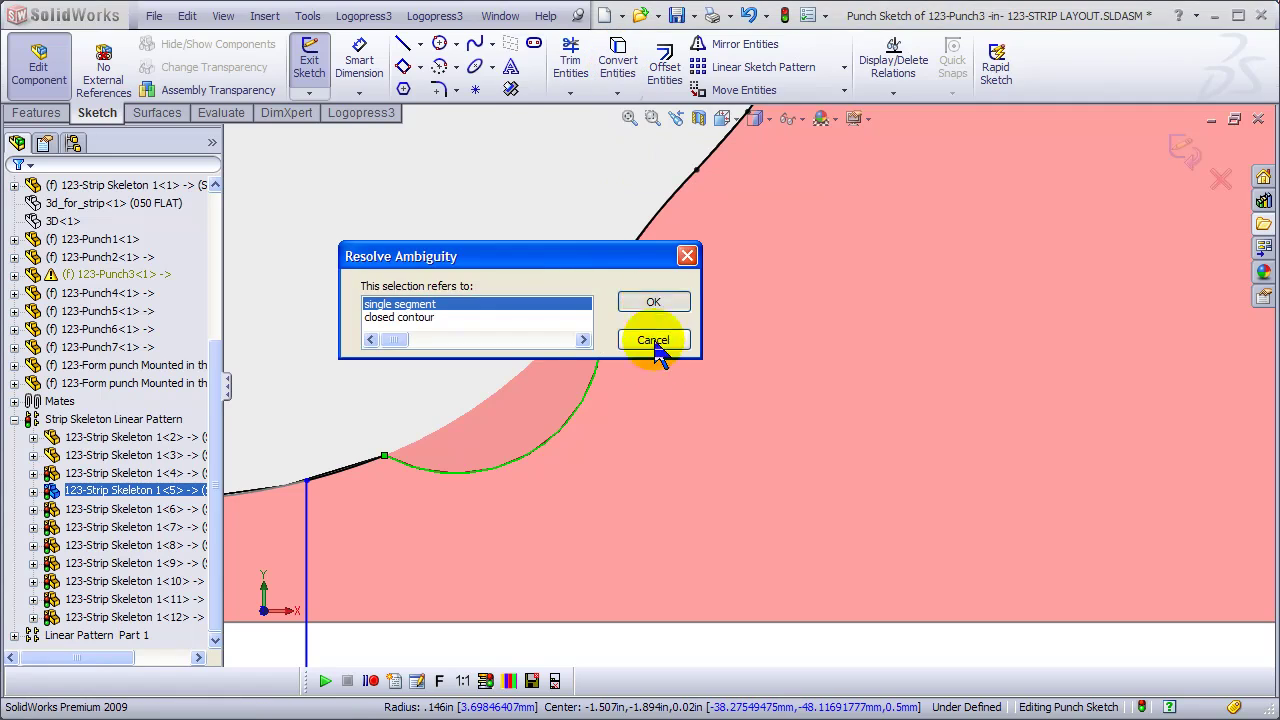
click(651, 340)
Show the model shaded without edges and examine the closed punch profile around the notch and the lug
scroll(660, 435, up, 6)
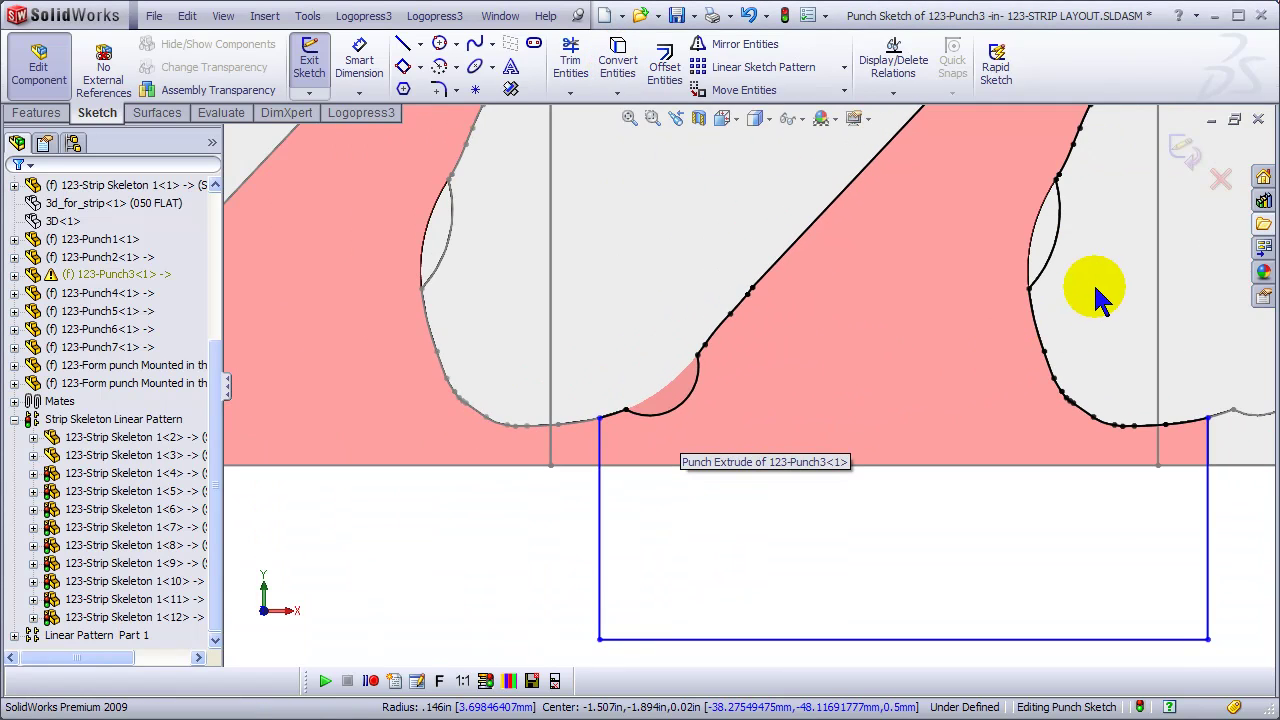
click(764, 120)
click(757, 167)
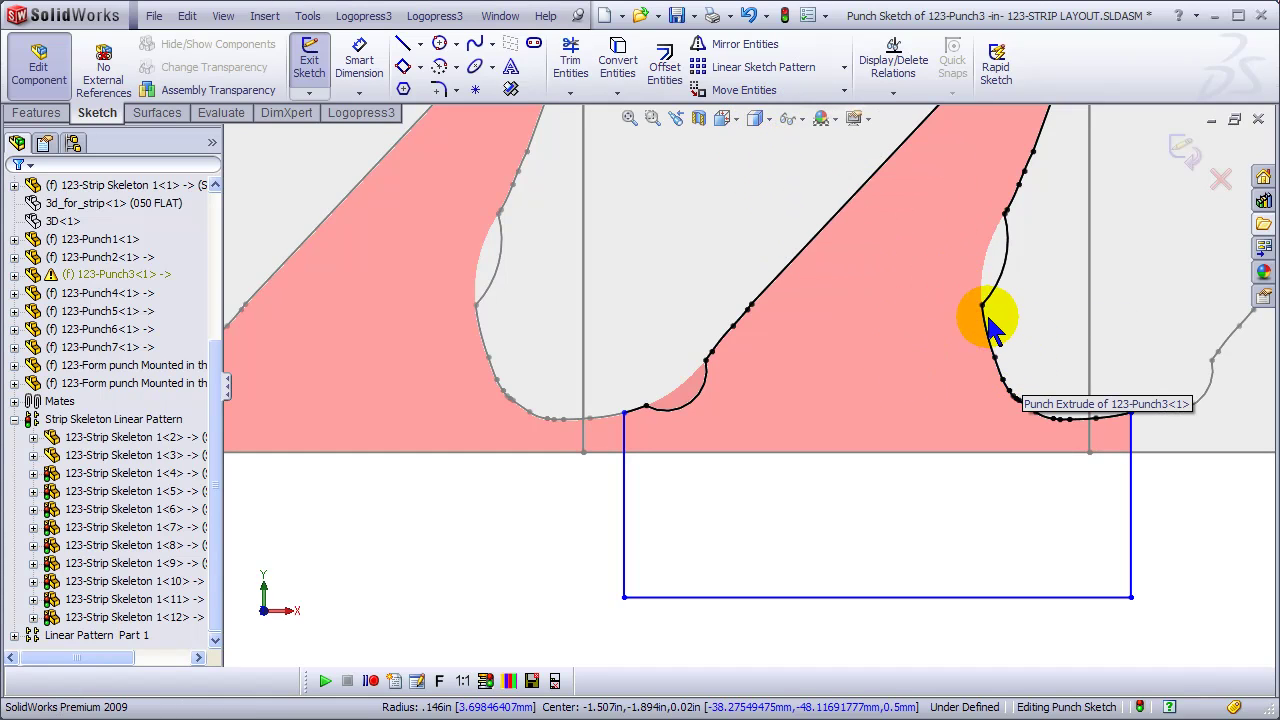
scroll(988, 318, up, 1)
scroll(987, 316, down, 1)
scroll(980, 330, down, 1)
scroll(978, 380, up, 1)
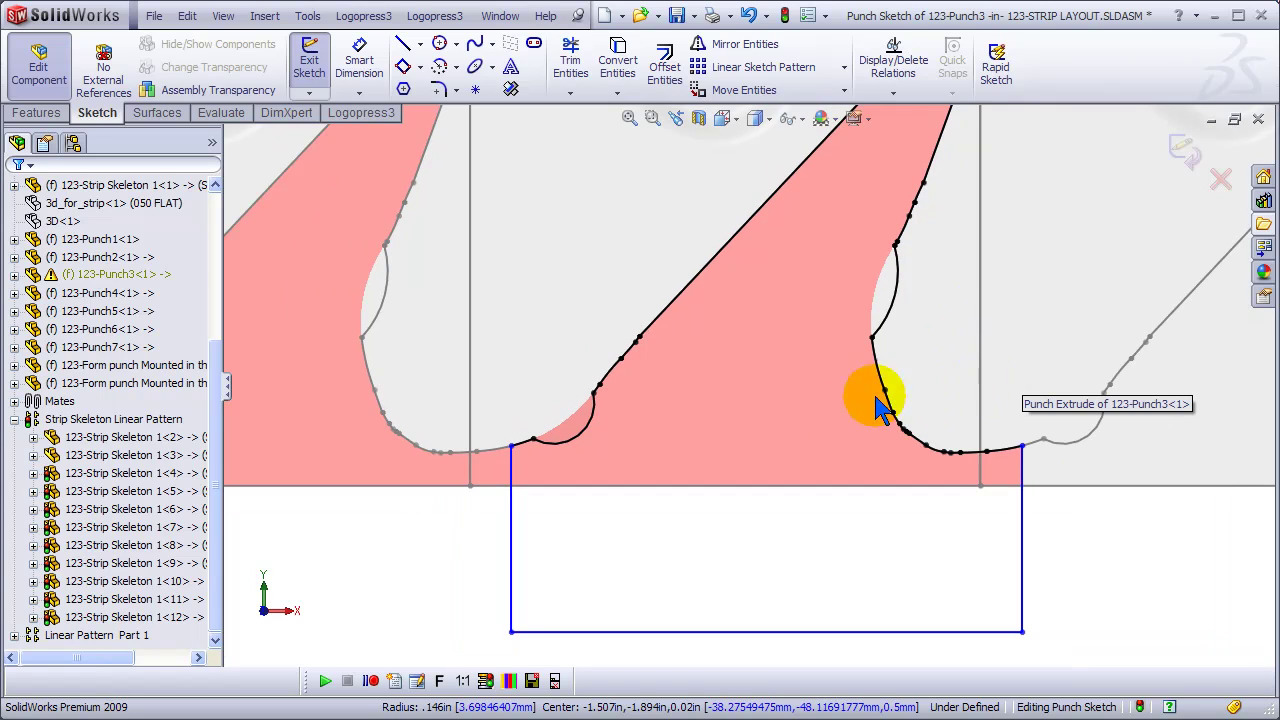
Exit the punch sketch, apply the postponed rebuild and accept the strip layout
click(1183, 152)
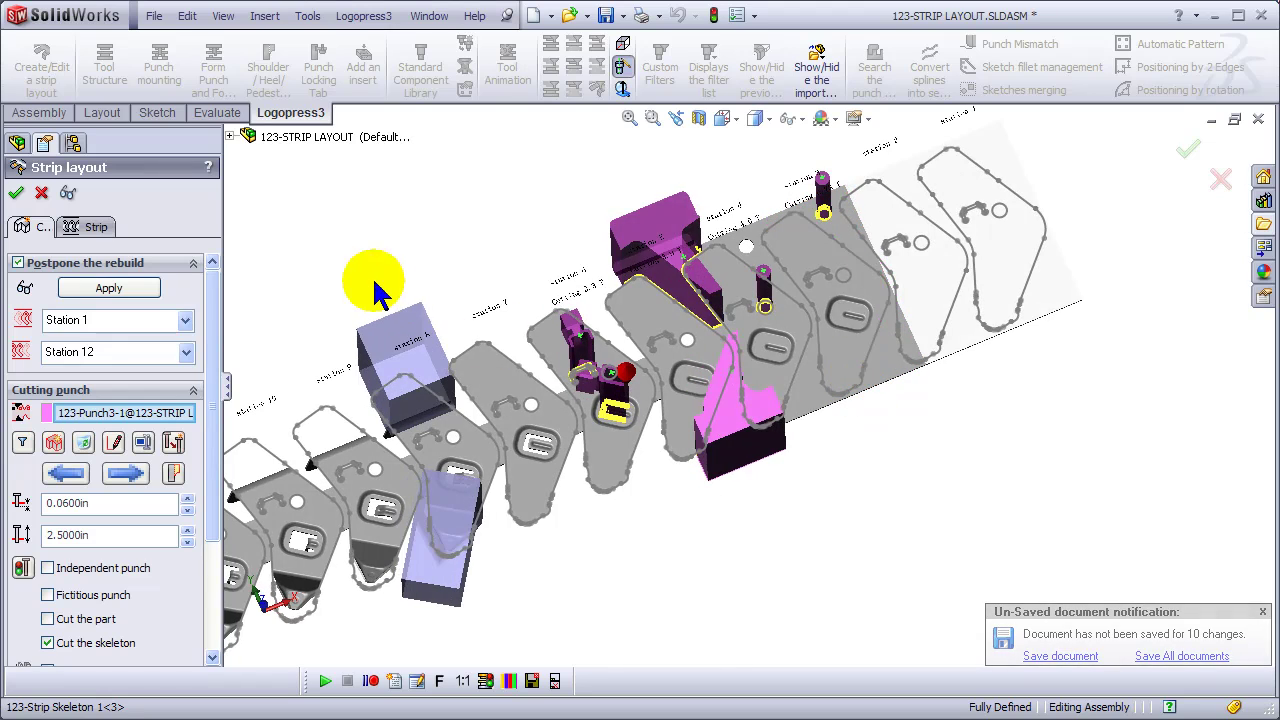
click(109, 288)
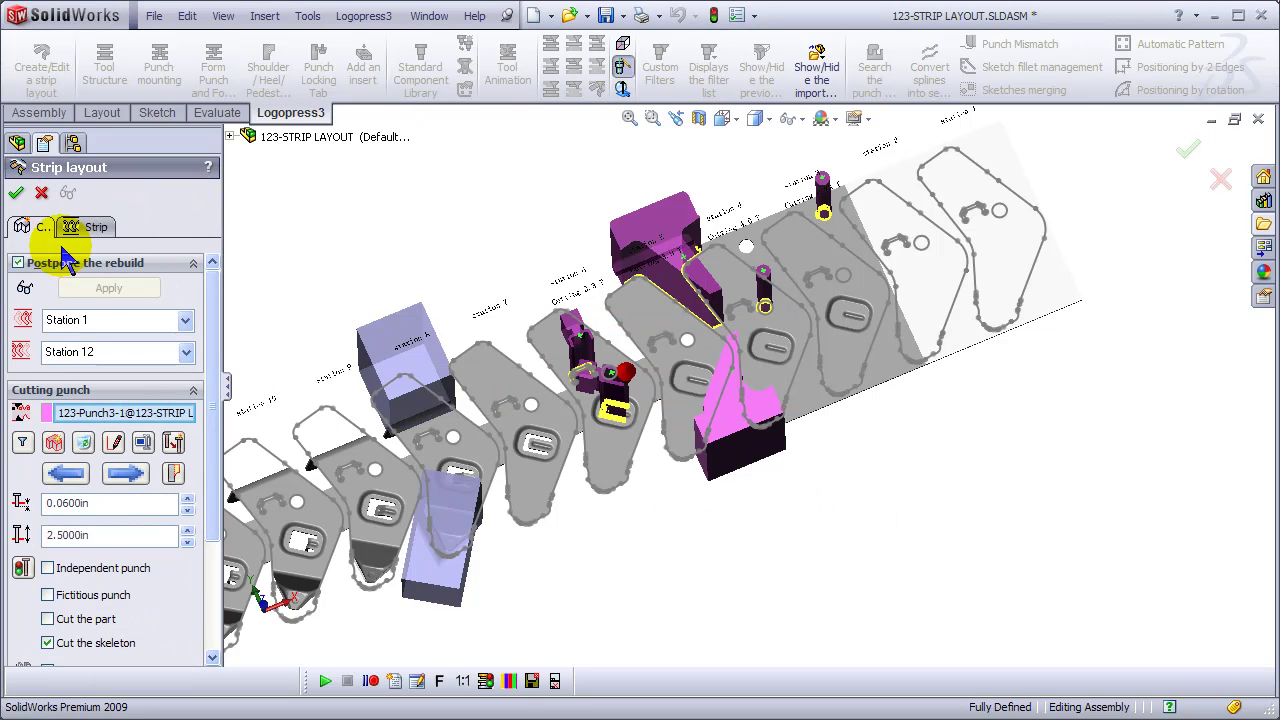
click(16, 194)
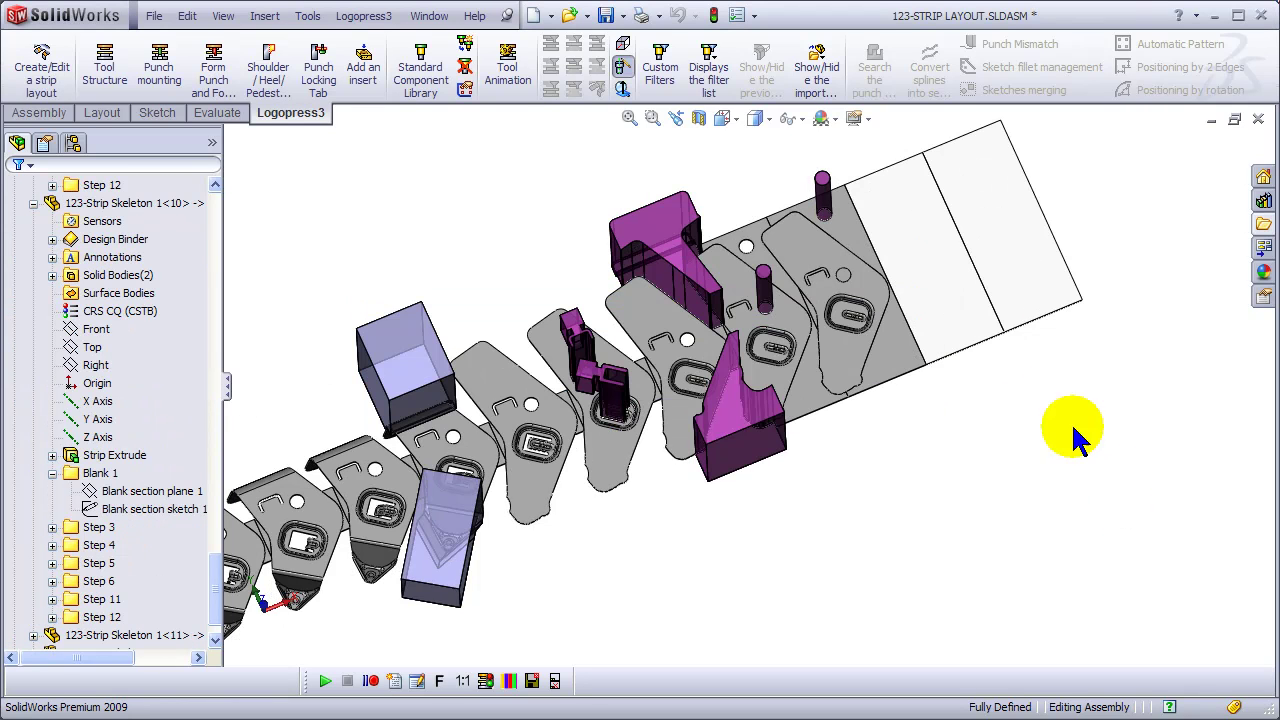
Set the display style to shaded with edges and view the strip with its punches from the top
click(726, 117)
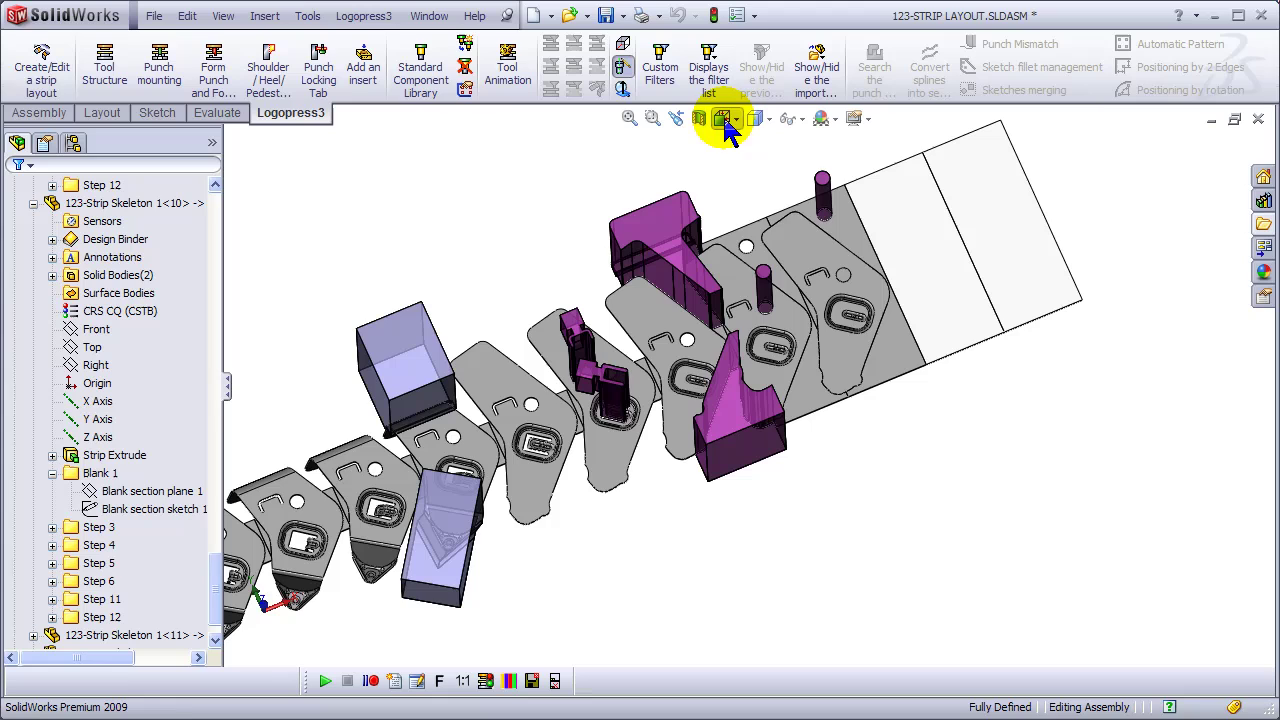
click(748, 119)
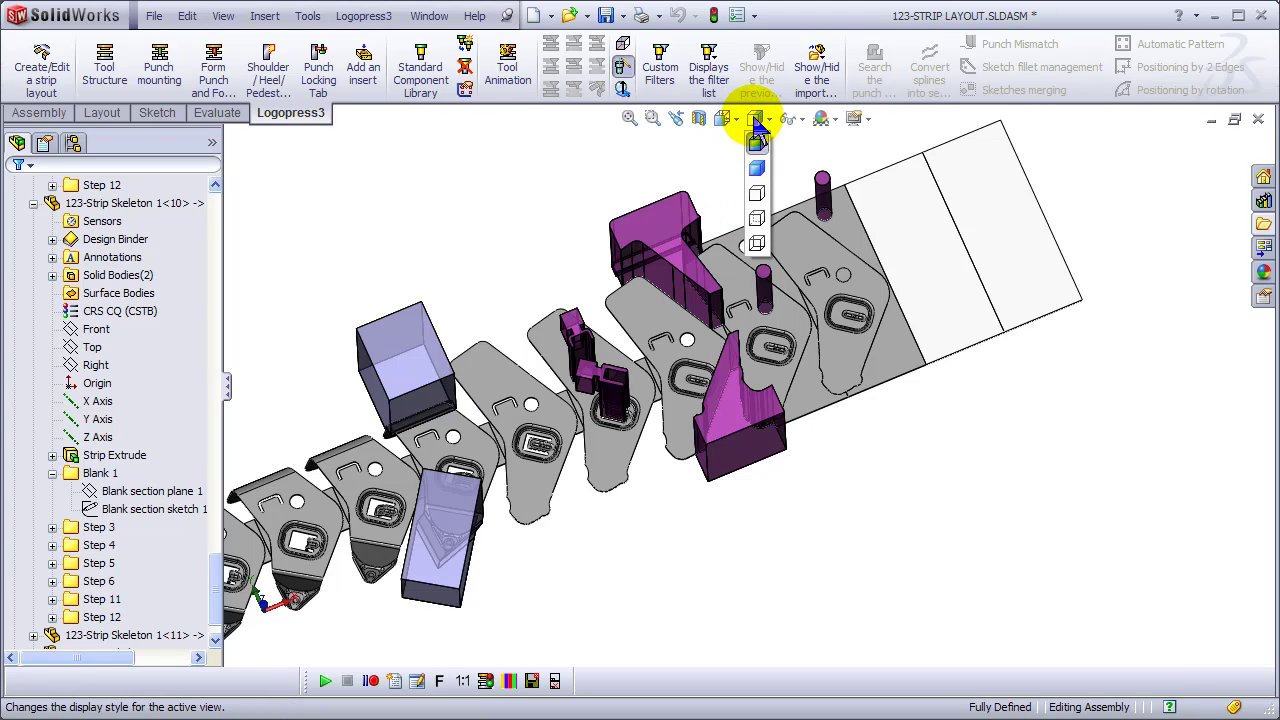
click(757, 143)
middle_drag(708, 335, 725, 390)
key(ctrl+1)
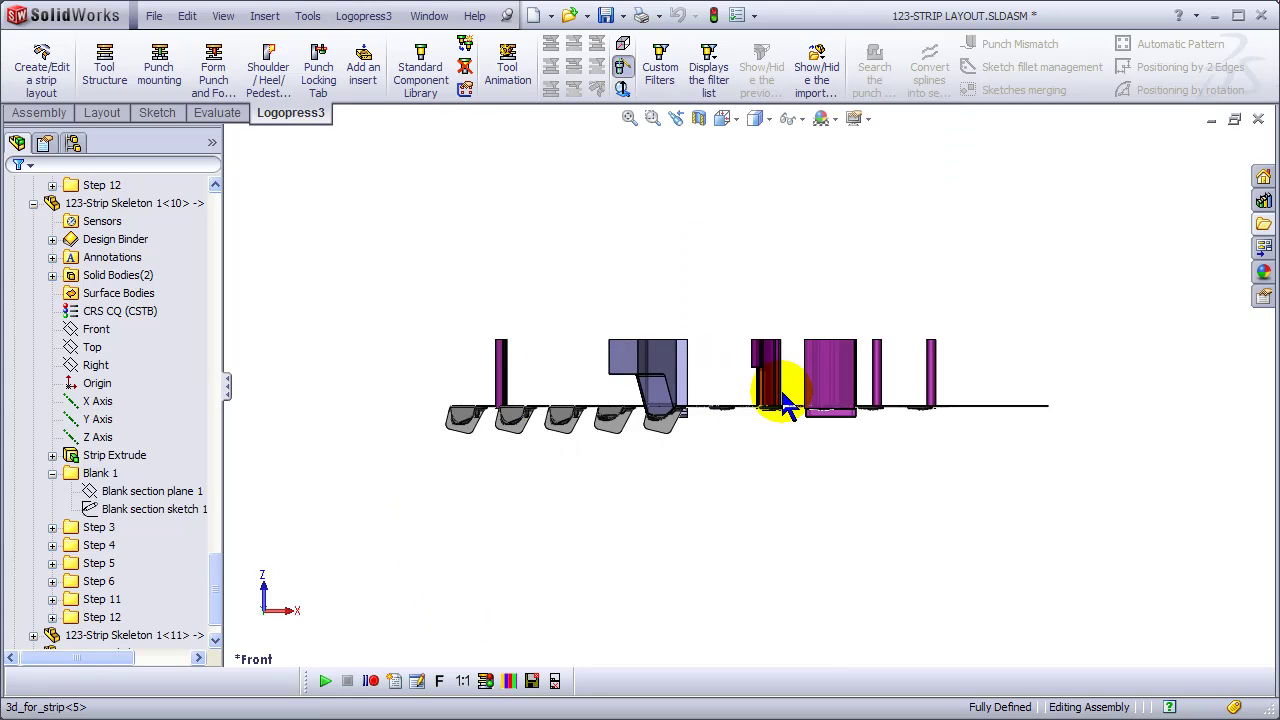
key(ctrl+5)
scroll(830, 405, down, 5)
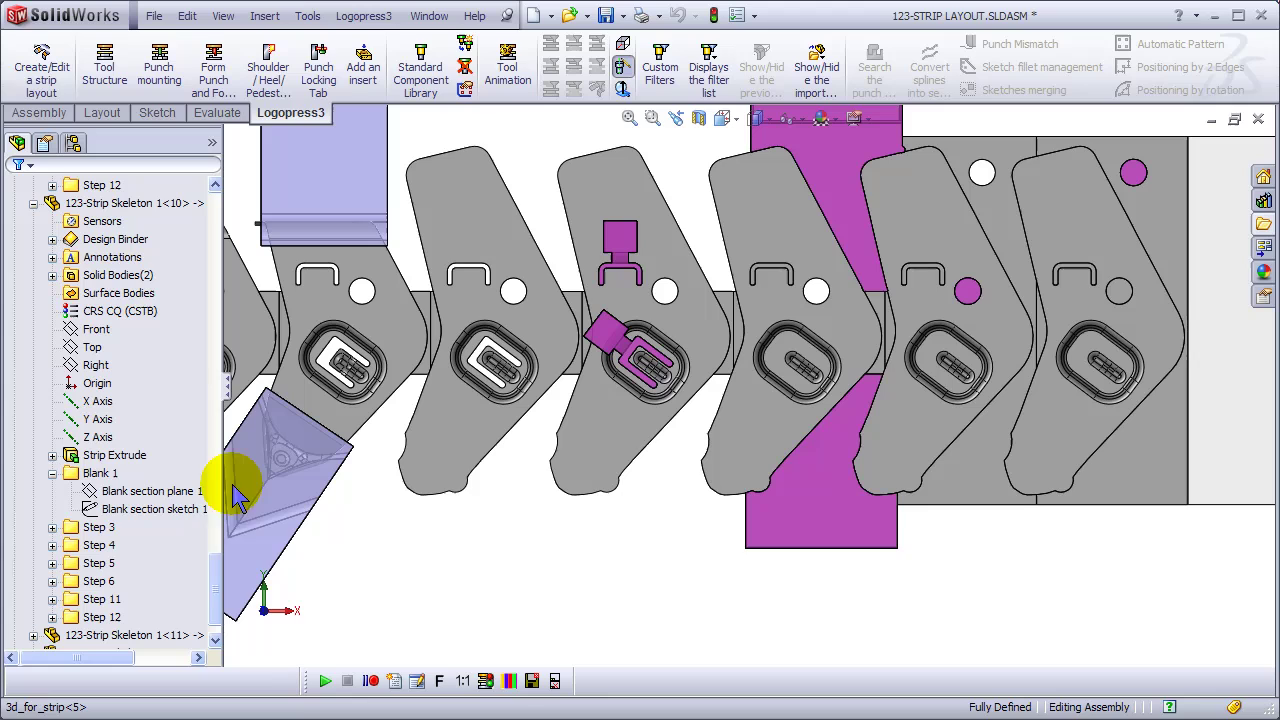
Collapse all items of the feature tree, then close the 123-STRIP LAYOUT window, saving its changes
scroll(220, 545, up, 2)
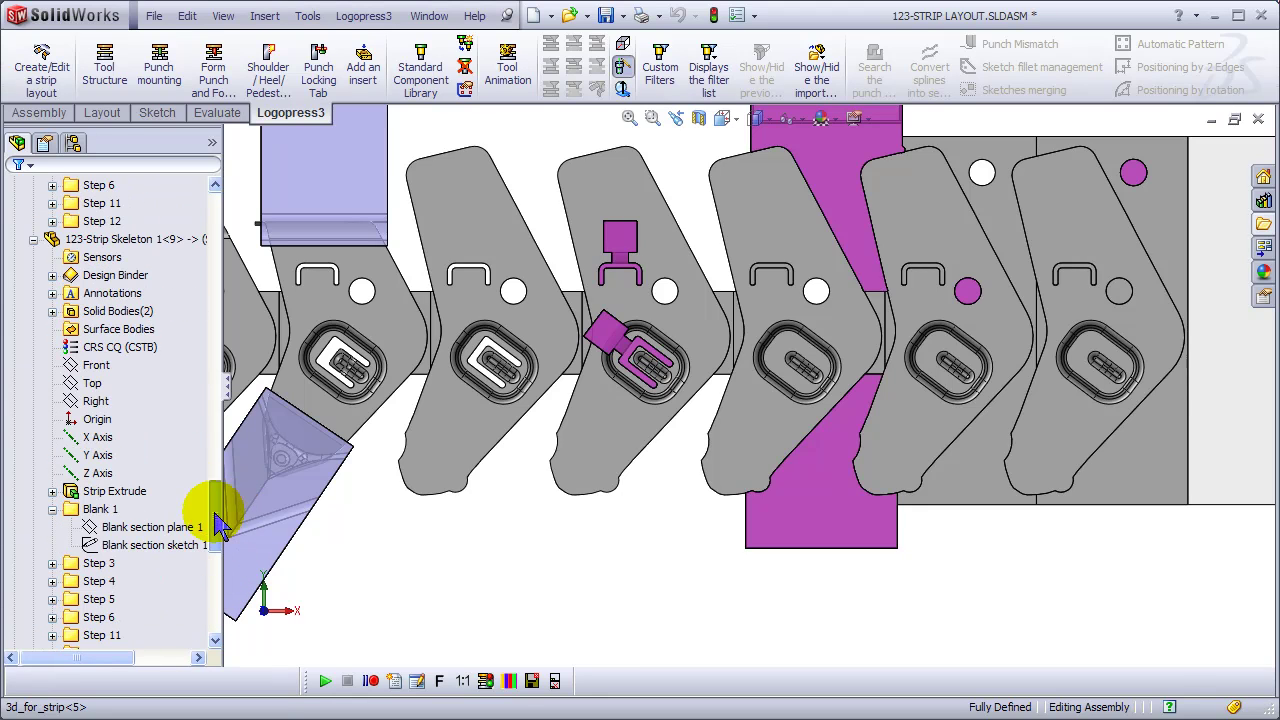
right_click(170, 406)
click(236, 417)
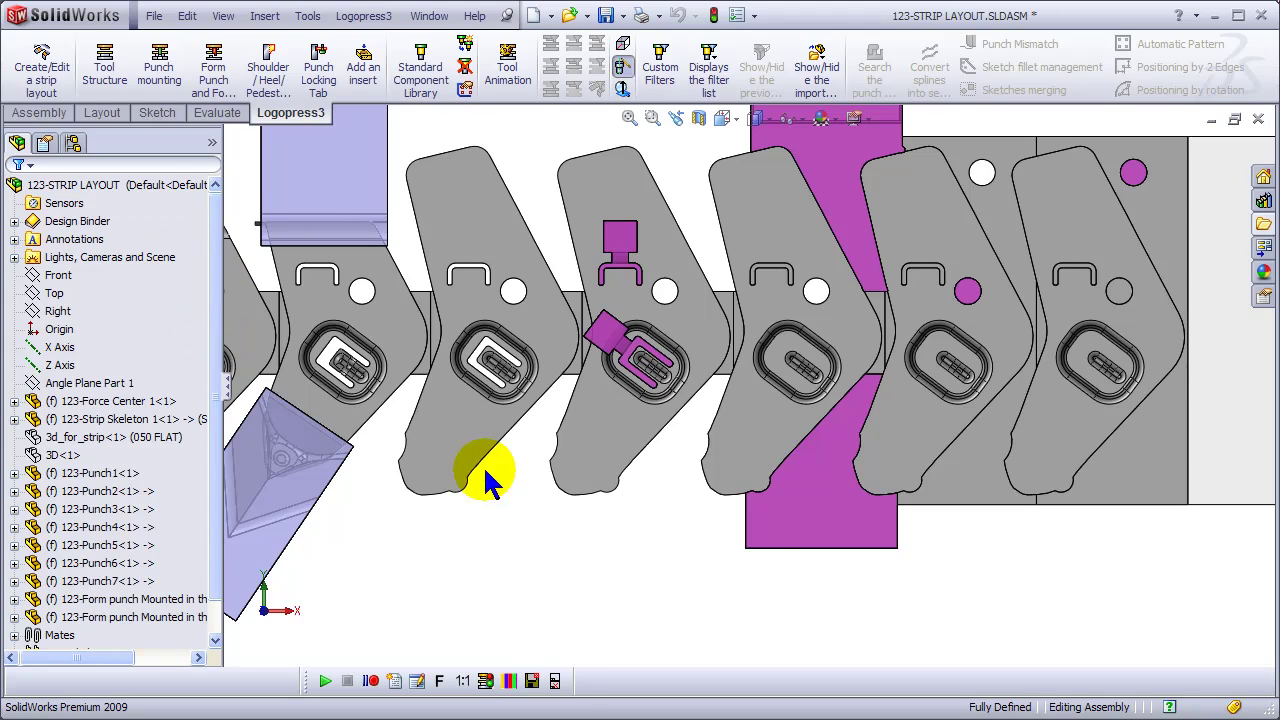
scroll(862, 425, down, 1)
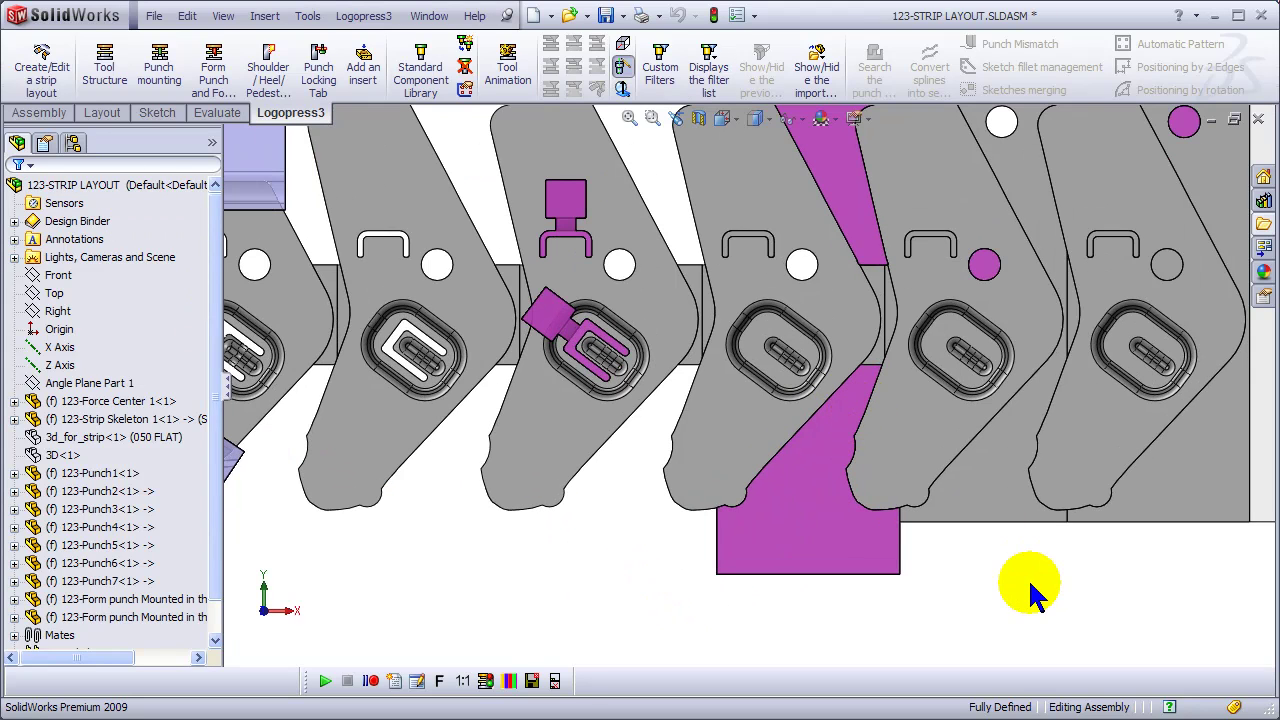
click(1259, 121)
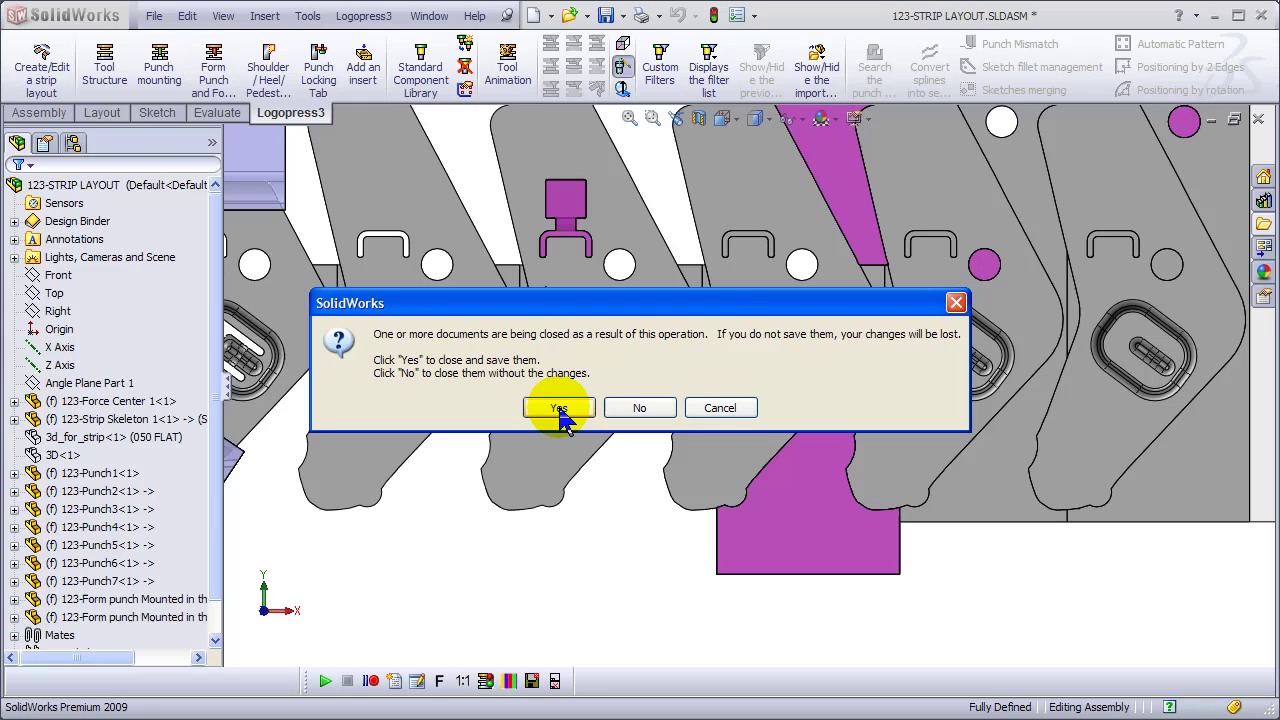
click(559, 409)
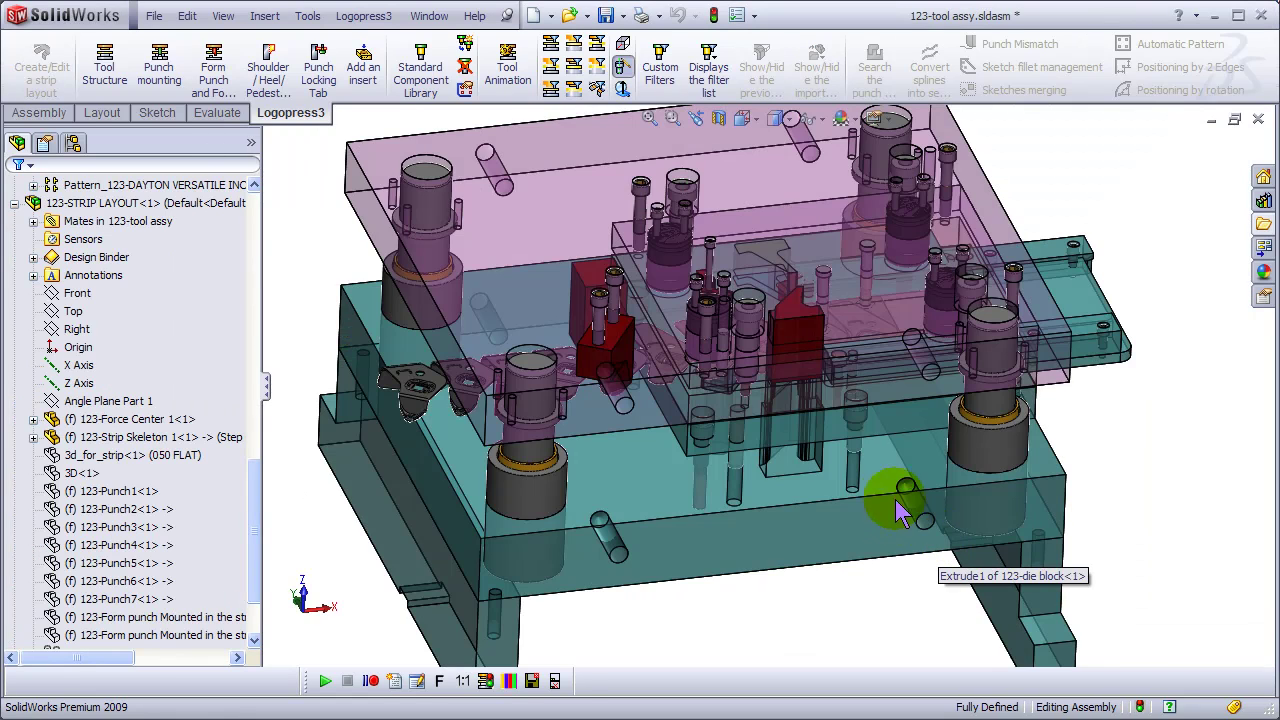
Examine the die shoe's underside in the tool assembly around the openings of the cutting punches with the notch and lug contours
middle_drag(880, 429, 837, 309)
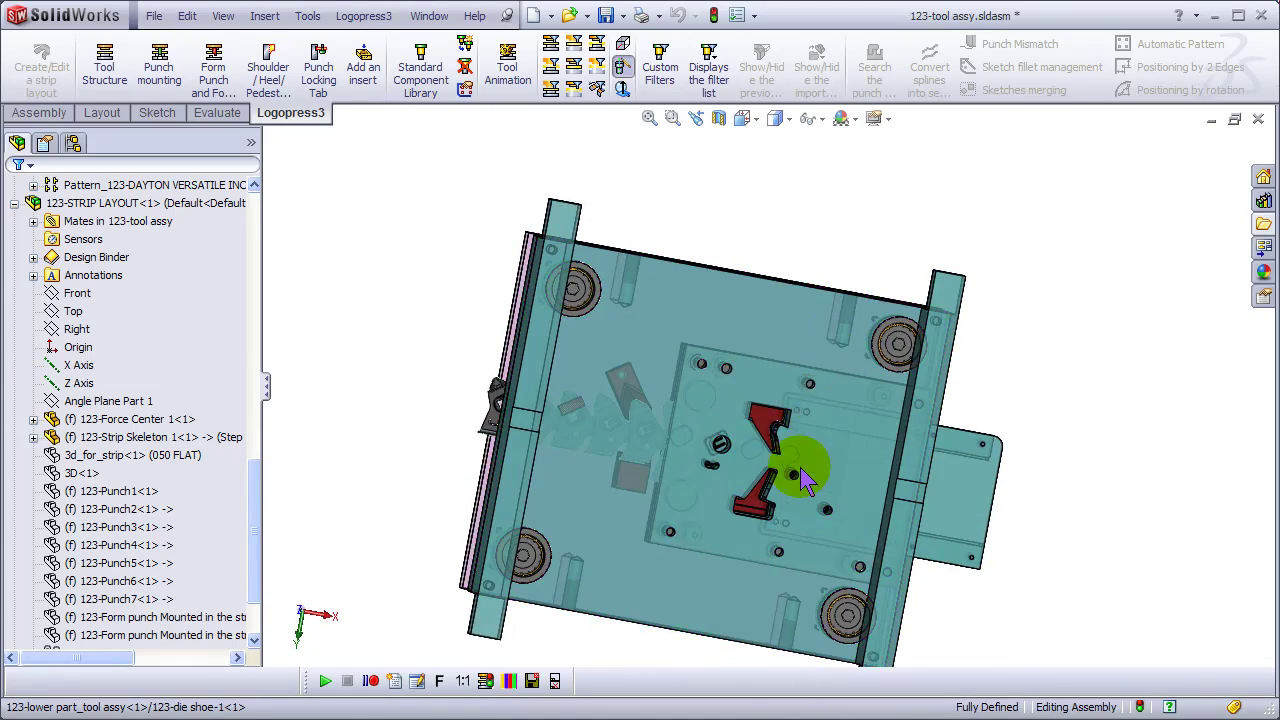
scroll(805, 480, down, 10)
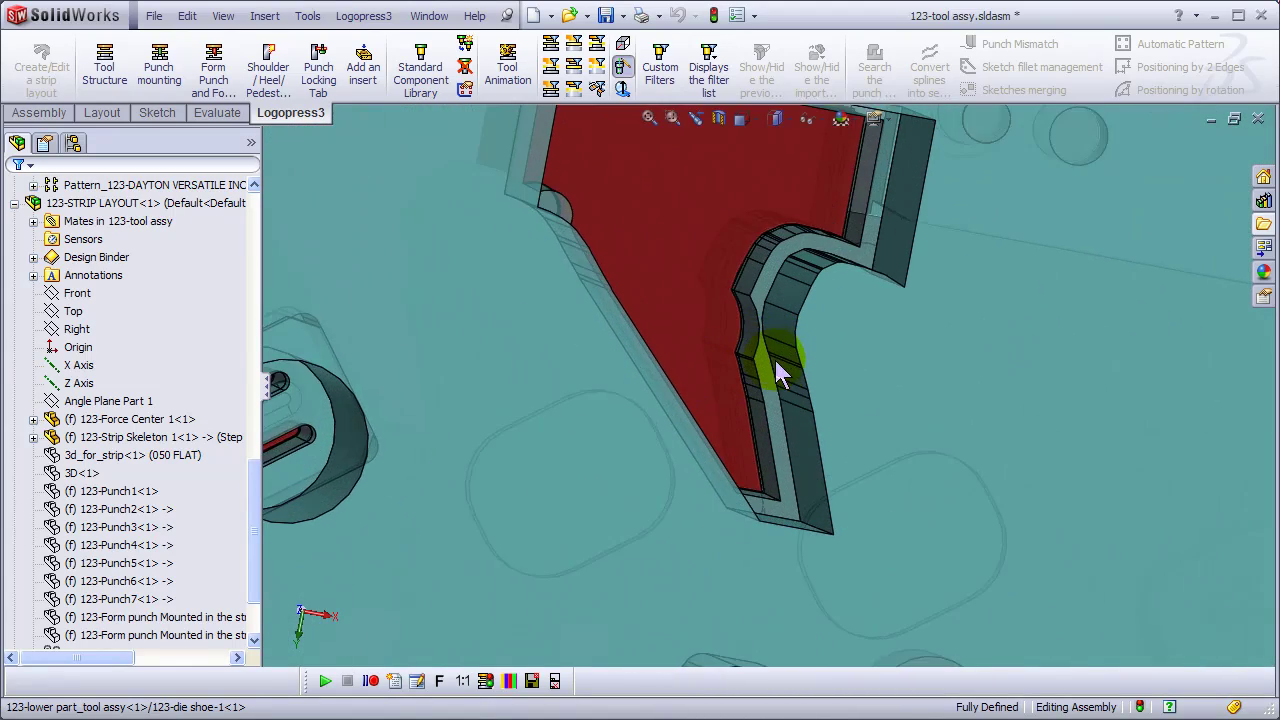
scroll(774, 356, down, 2)
middle_drag(772, 346, 815, 336)
scroll(549, 230, up, 2)
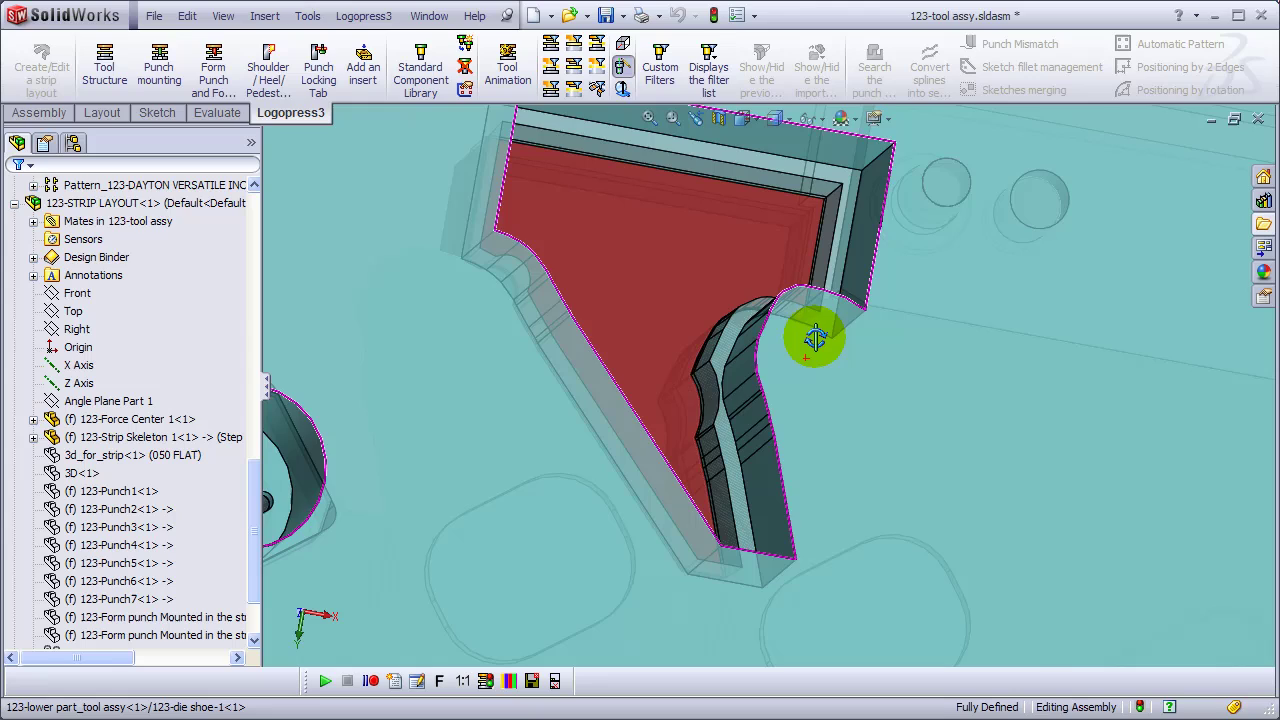
Examine the die shoe's clearance openings for the cutting punches and the small U-shaped punch, finishing with a view of the whole tool
scroll(746, 423, up, 3)
middle_drag(746, 423, 742, 424)
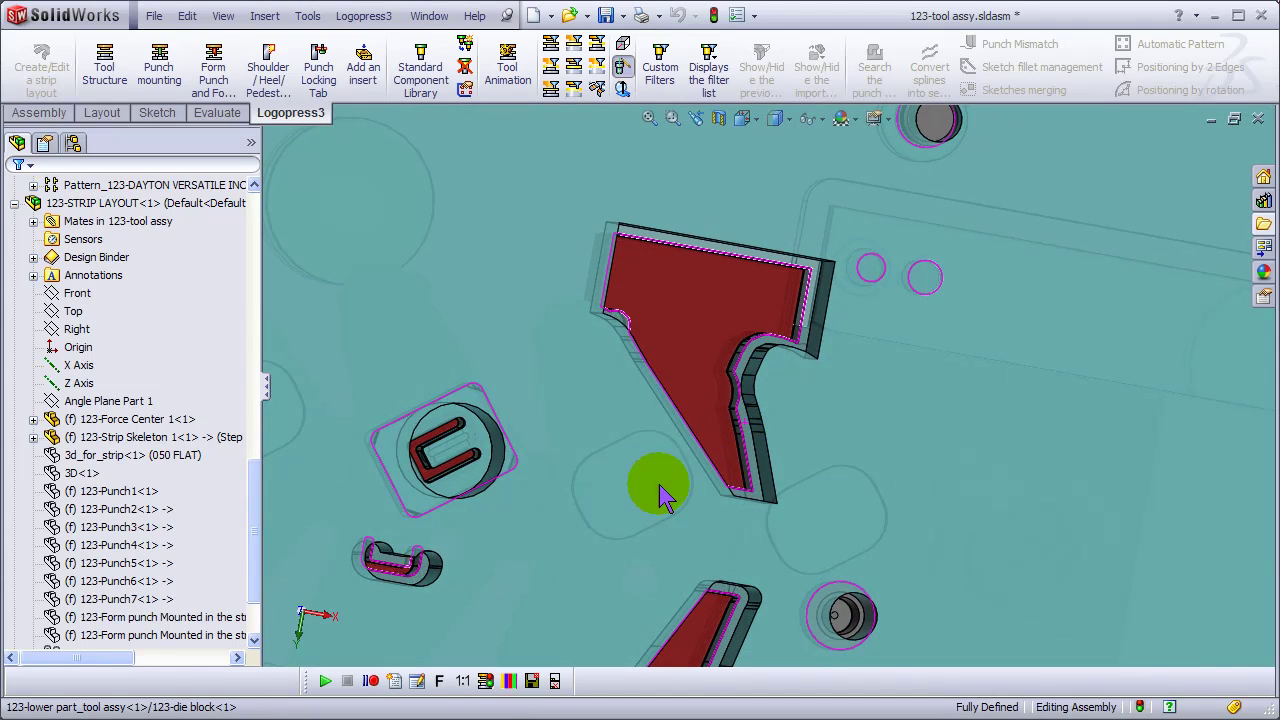
scroll(533, 506, up, 3)
scroll(549, 541, down, 2)
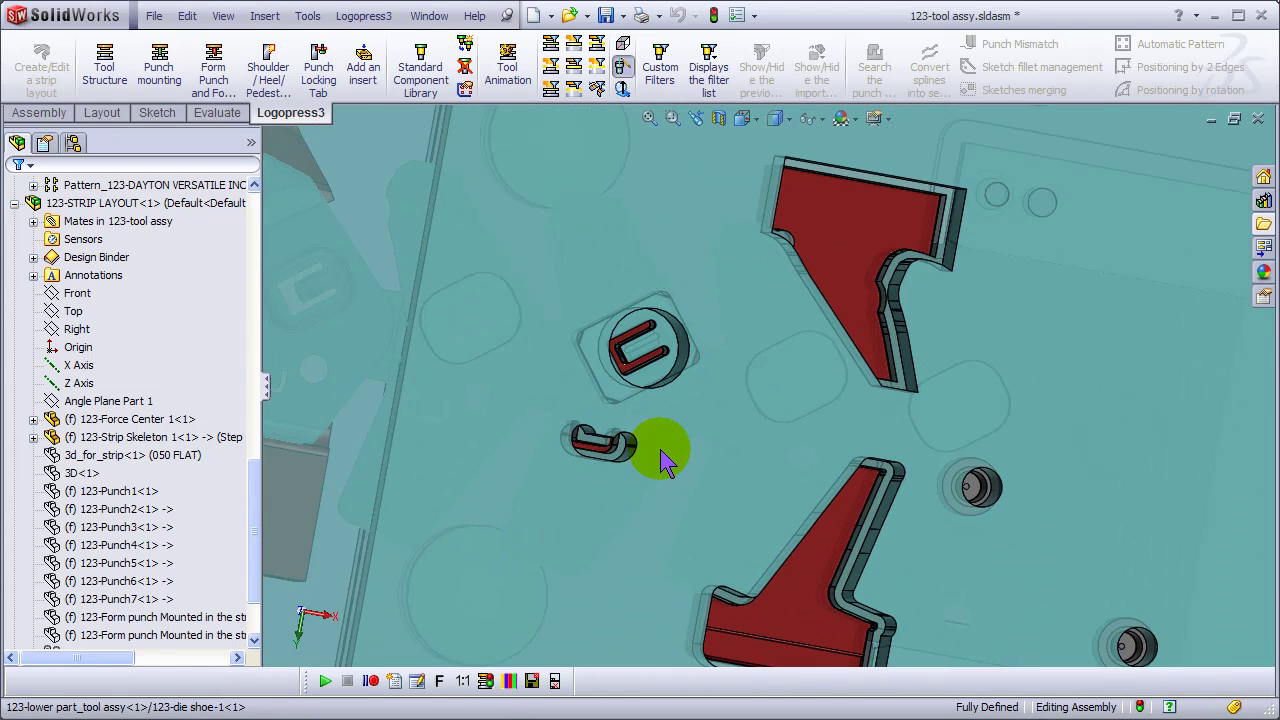
middle_drag(660, 449, 737, 440)
scroll(598, 449, down, 7)
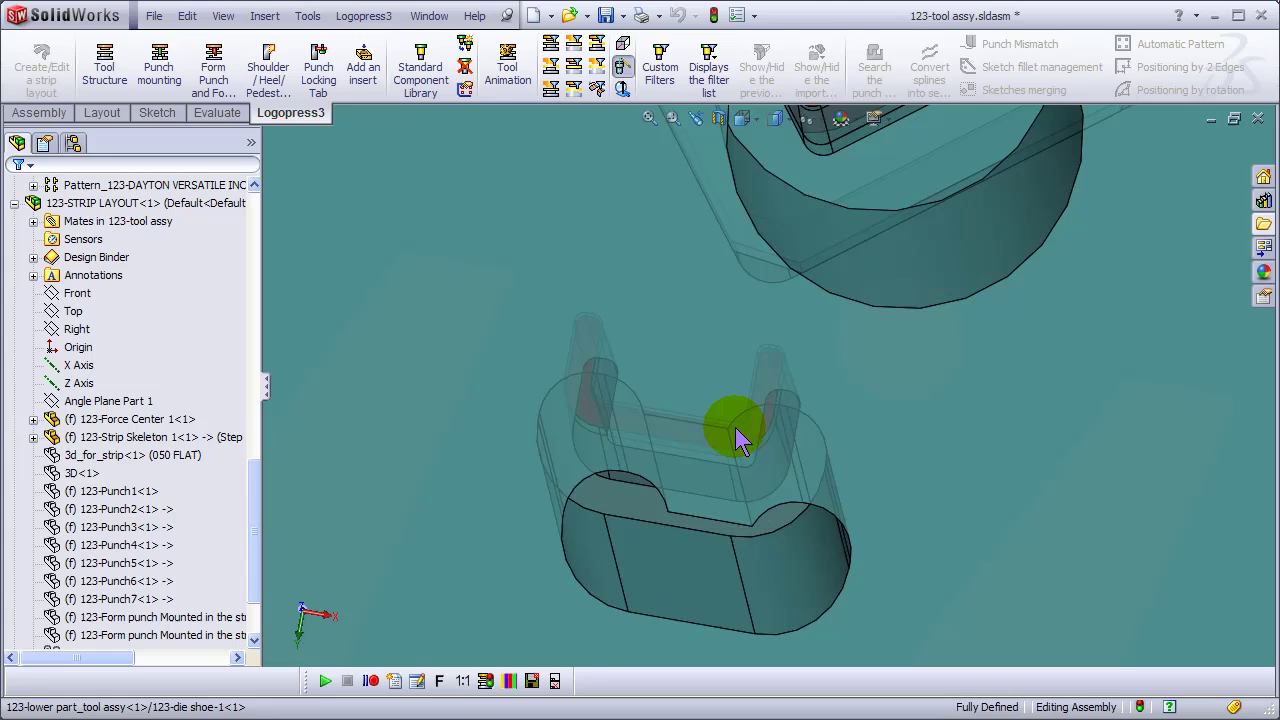
scroll(838, 415, up, 9)
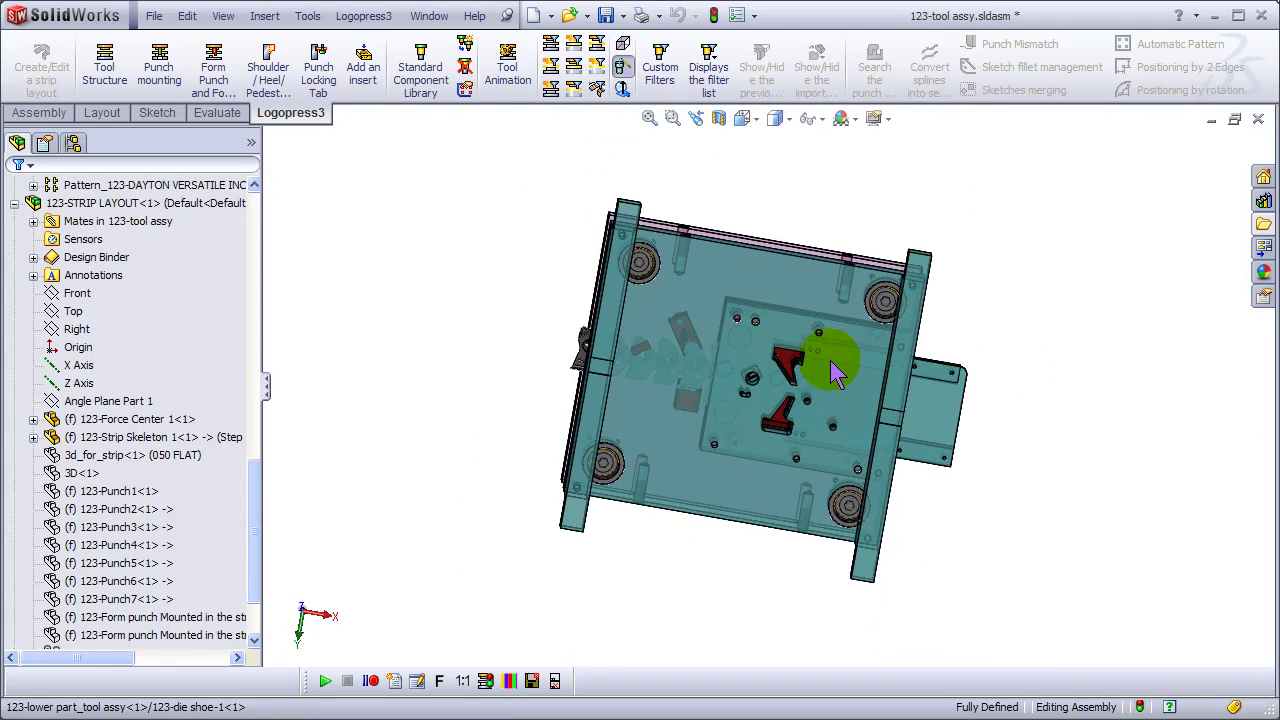
middle_drag(834, 362, 782, 344)
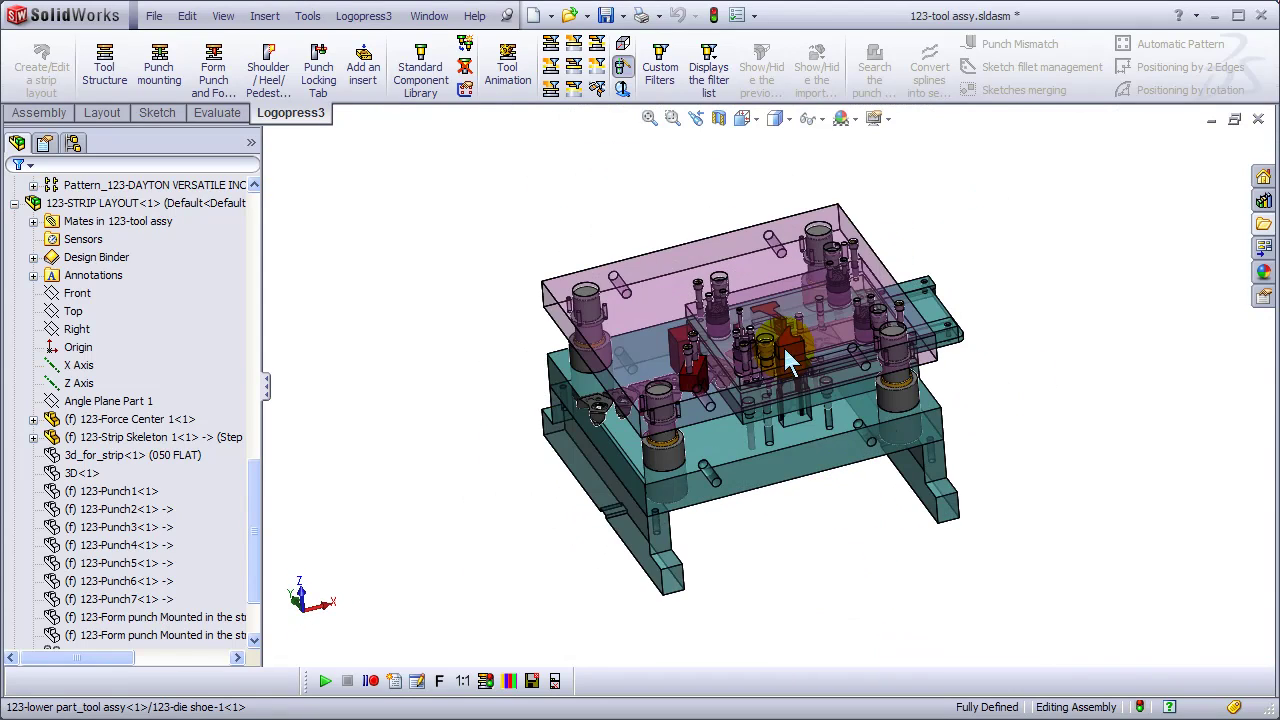
scroll(782, 344, up, 3)
middle_drag(750, 450, 751, 400)
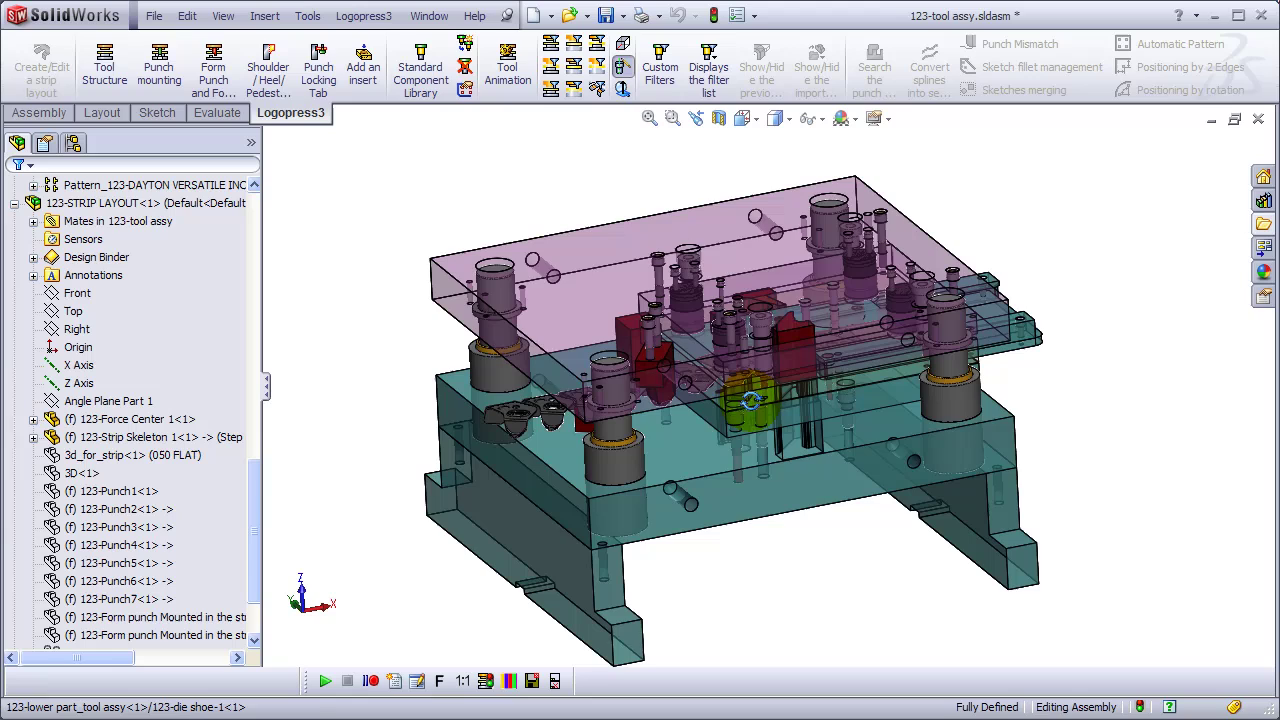
Open 123-STRIP LAYOUT, edit its strip layout and move the U-shaped punch 123-Punch6 one station toward the uncut end of the strip
click(105, 203)
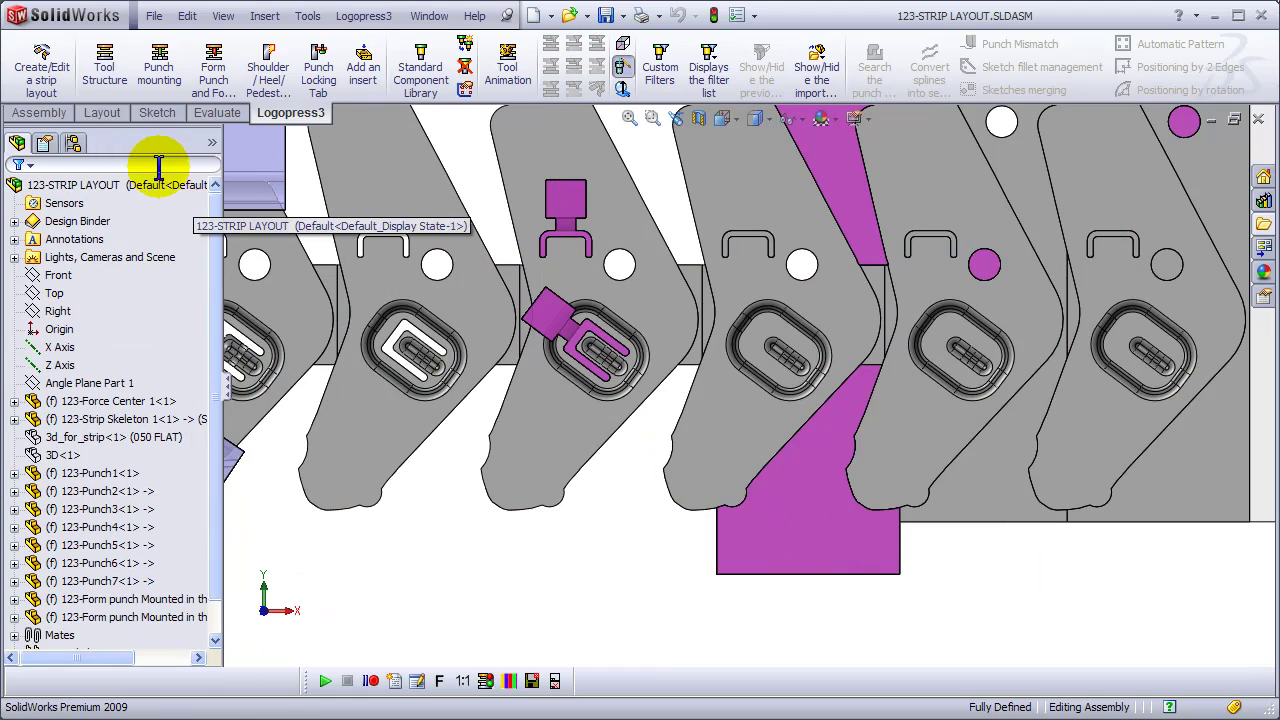
click(42, 66)
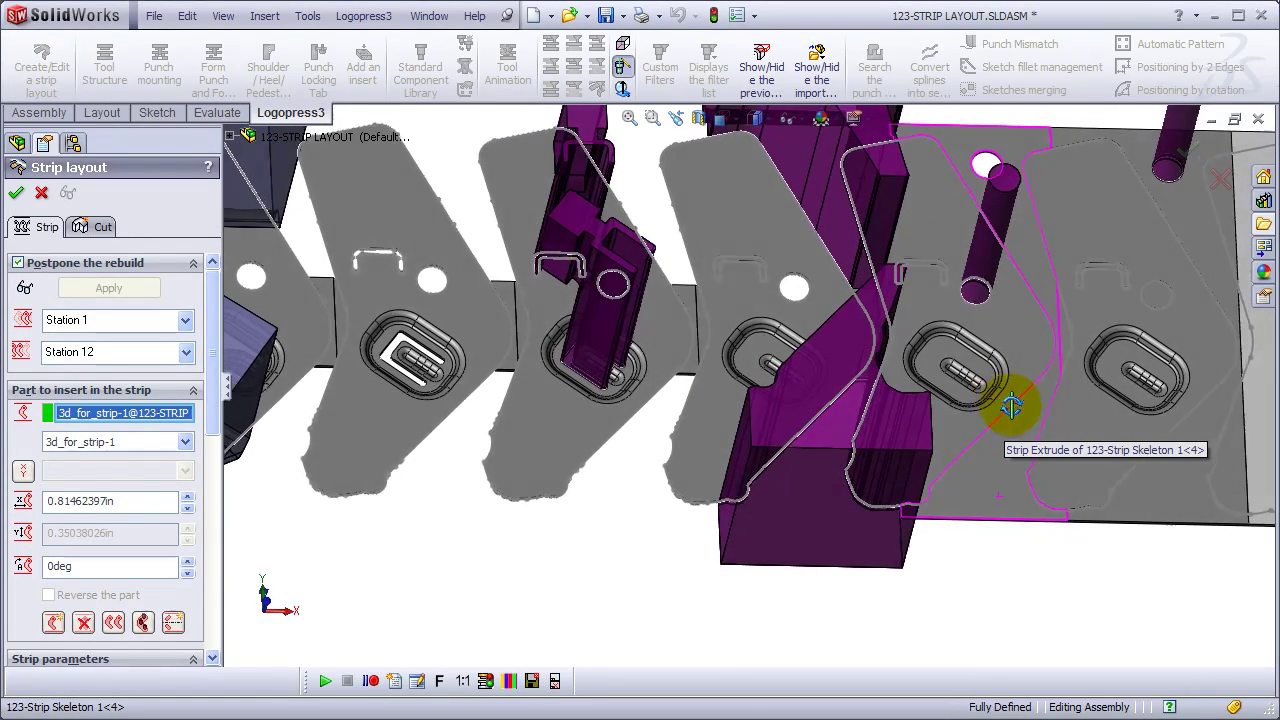
click(604, 138)
click(765, 145)
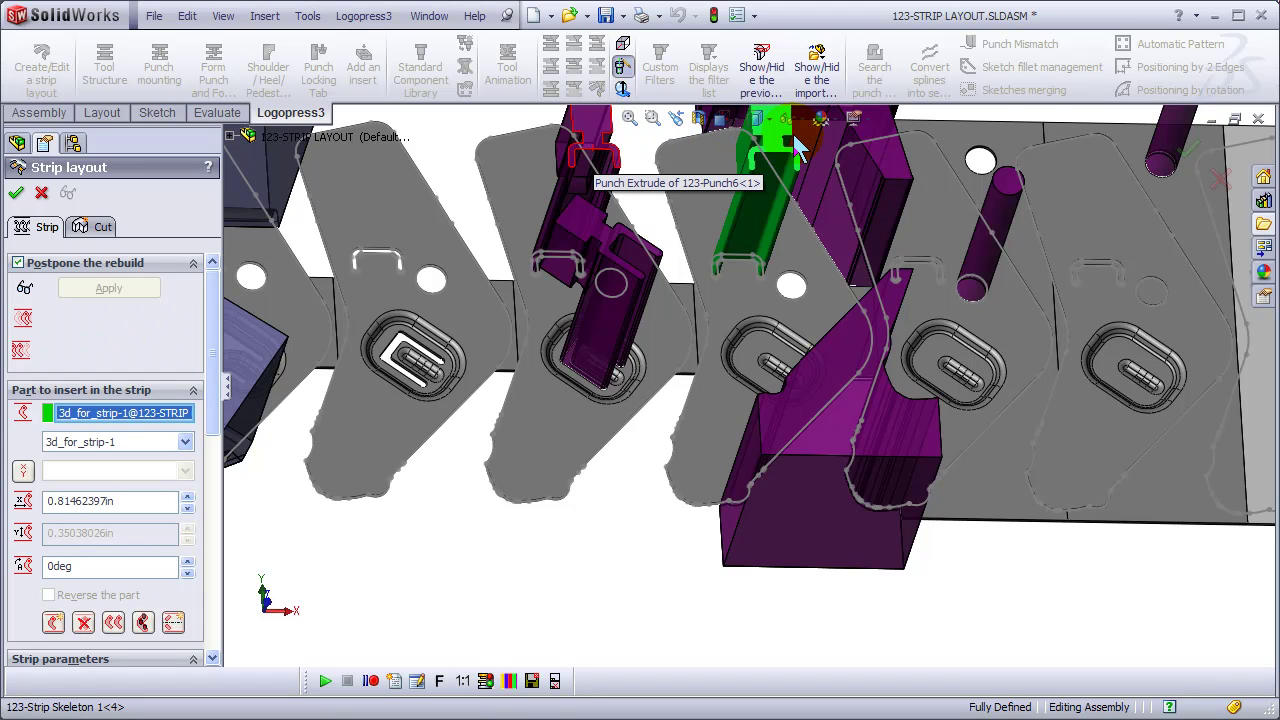
click(1188, 150)
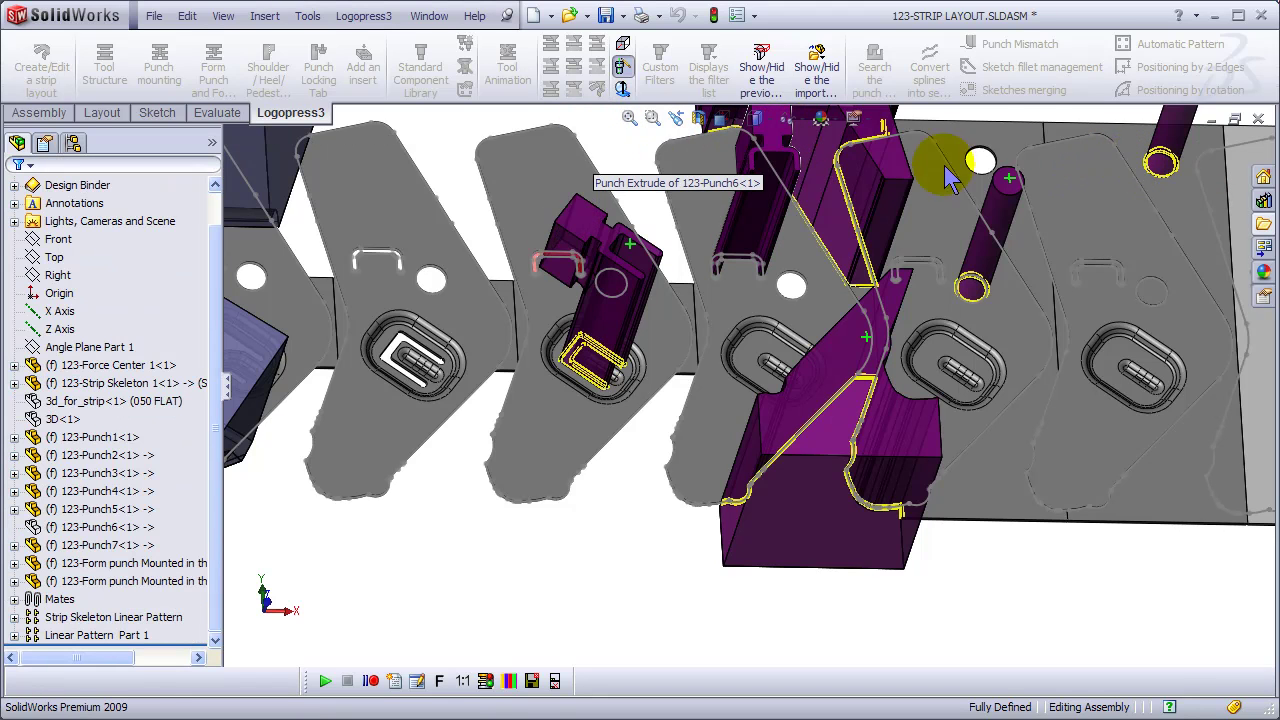
Close the 123-STRIP LAYOUT window, saving its changes, and return to the tool assembly
click(86, 280)
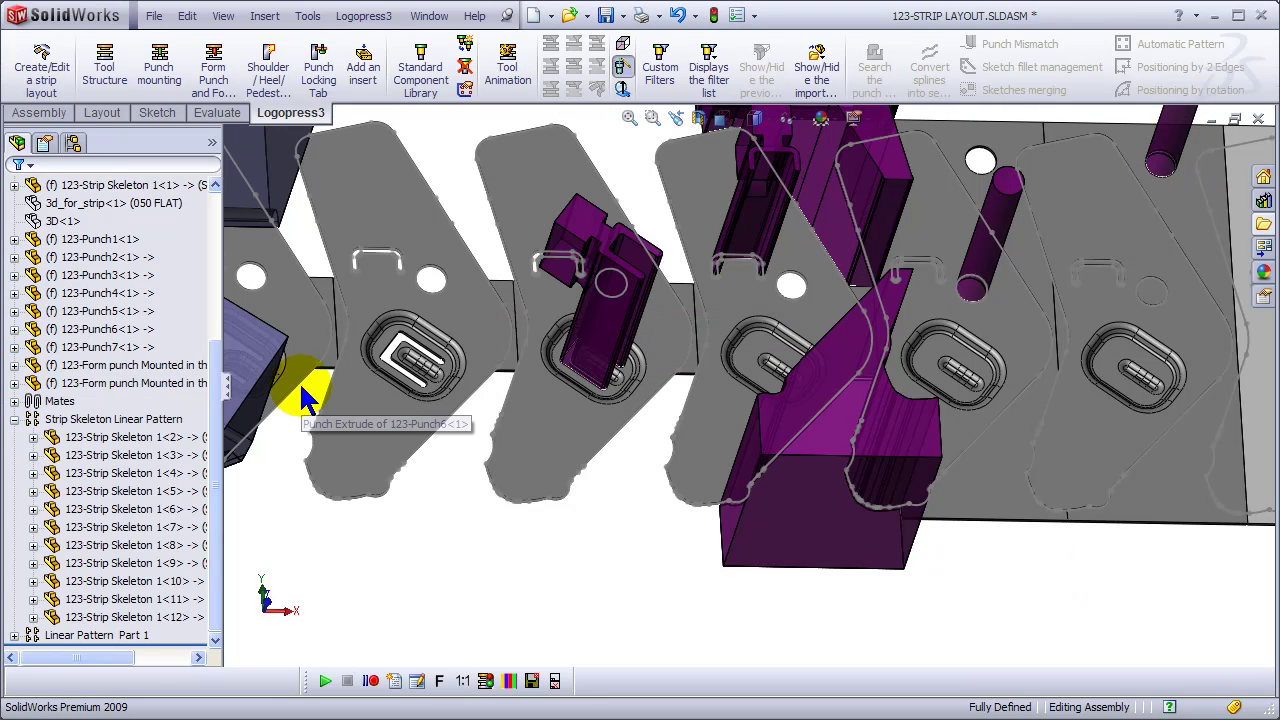
click(1259, 120)
click(560, 409)
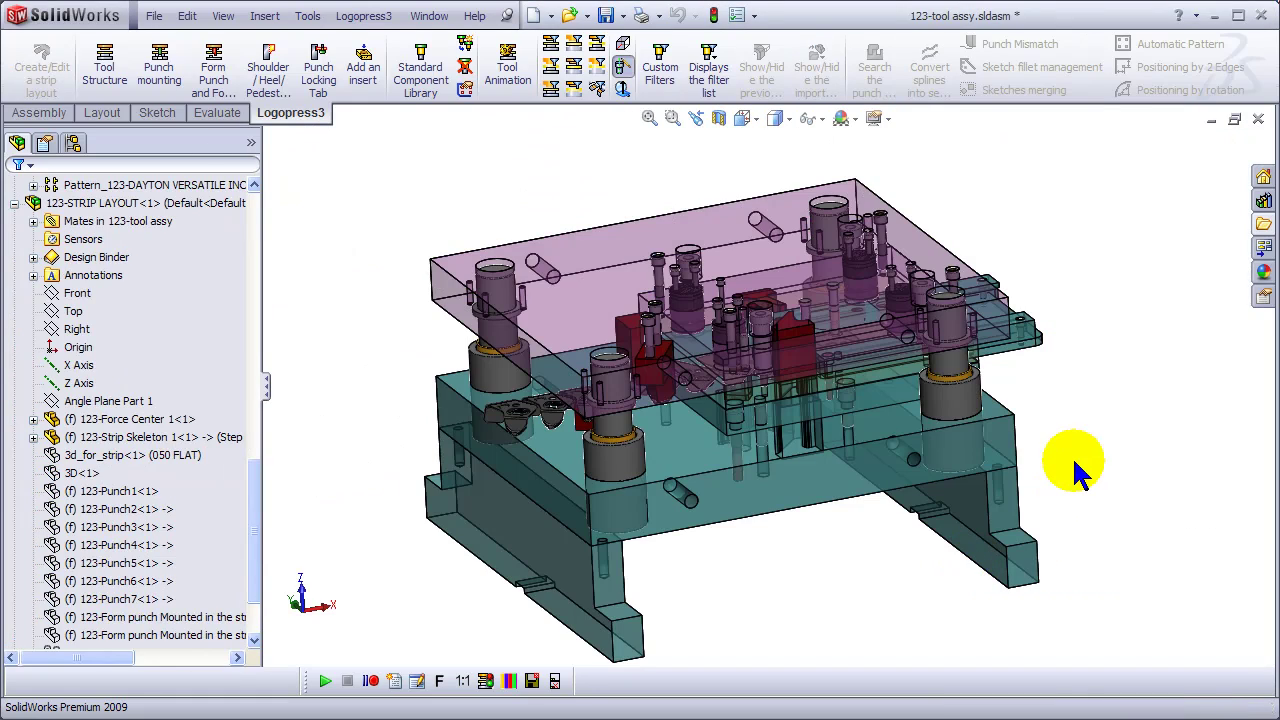
Examine the die shoe's underside around the moved U-shaped punch and its clearance opening, then the tool from above
middle_drag(846, 557, 775, 338)
scroll(770, 340, down, 10)
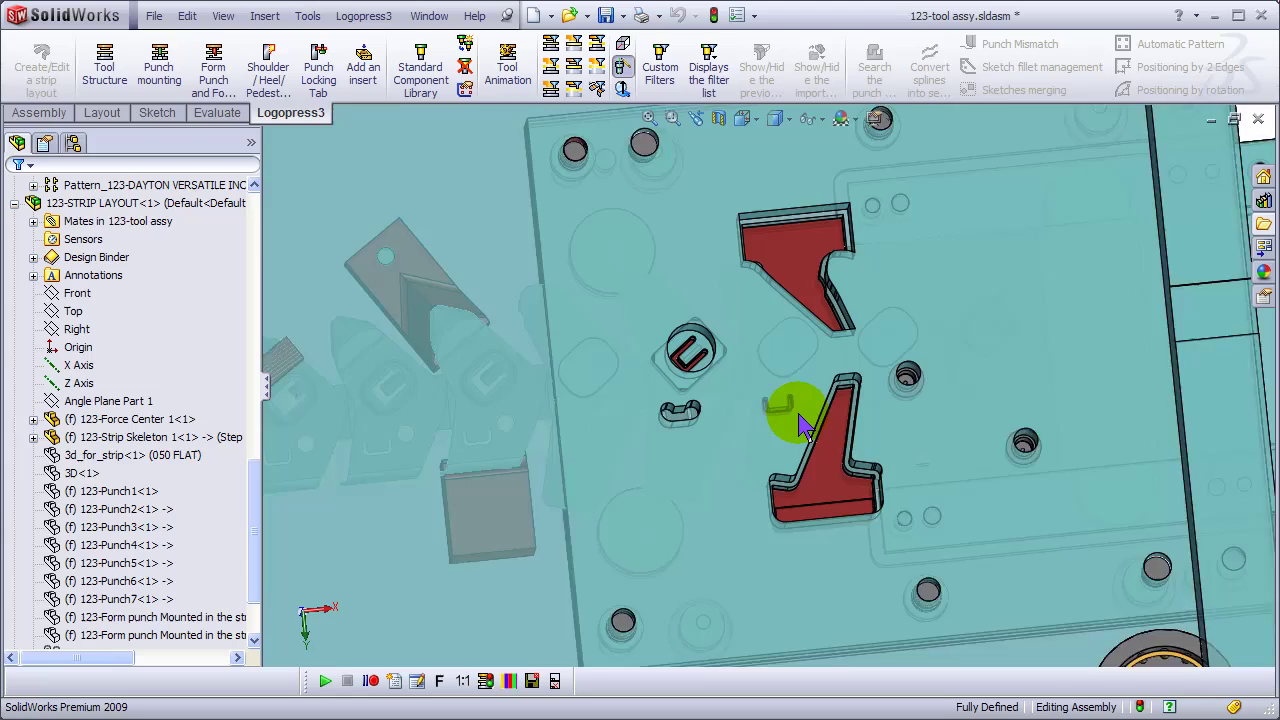
scroll(779, 397, down, 8)
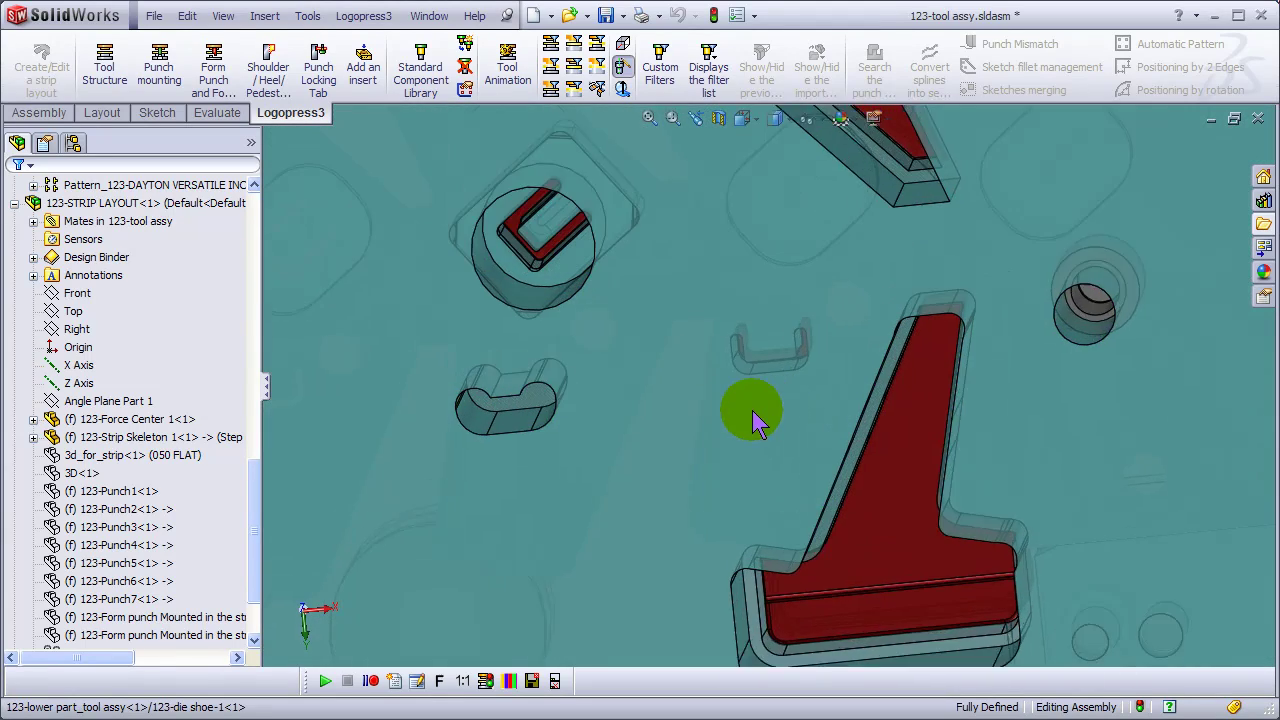
middle_drag(790, 355, 465, 325)
middle_drag(686, 420, 914, 323)
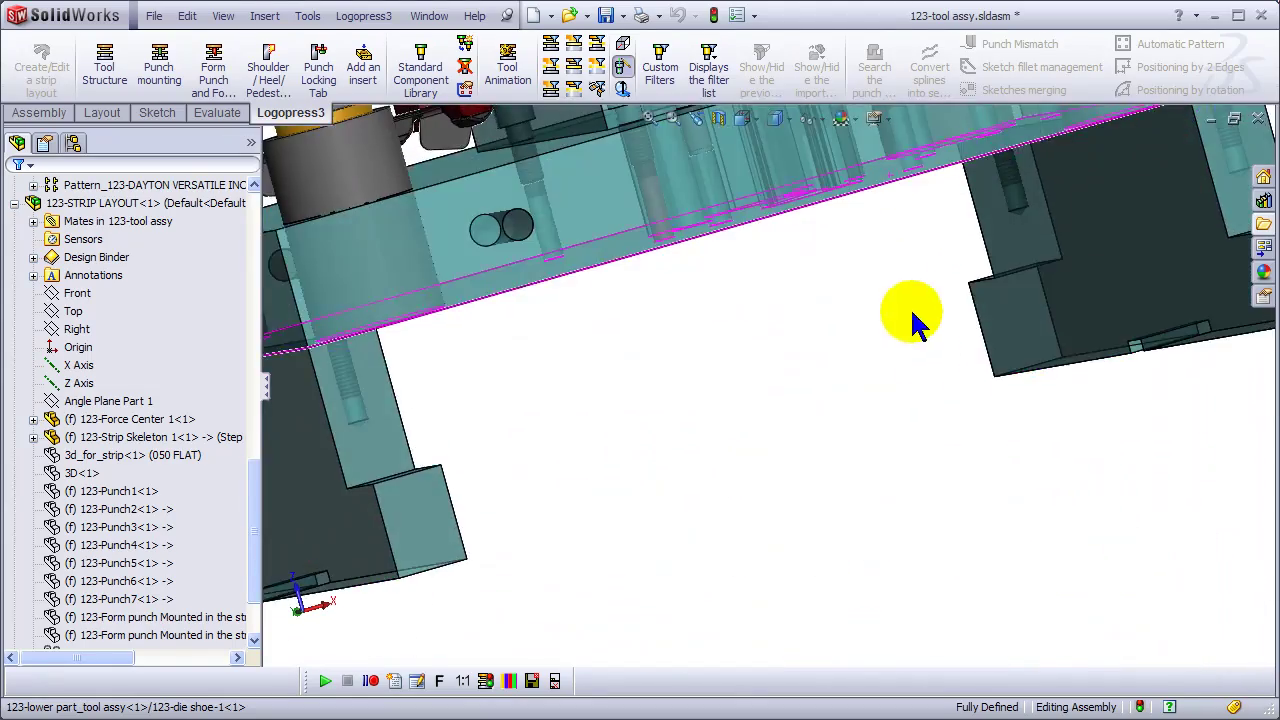
scroll(840, 214, up, 5)
scroll(797, 190, down, 2)
middle_drag(786, 324, 826, 368)
scroll(700, 256, up, 3)
scroll(660, 225, down, 5)
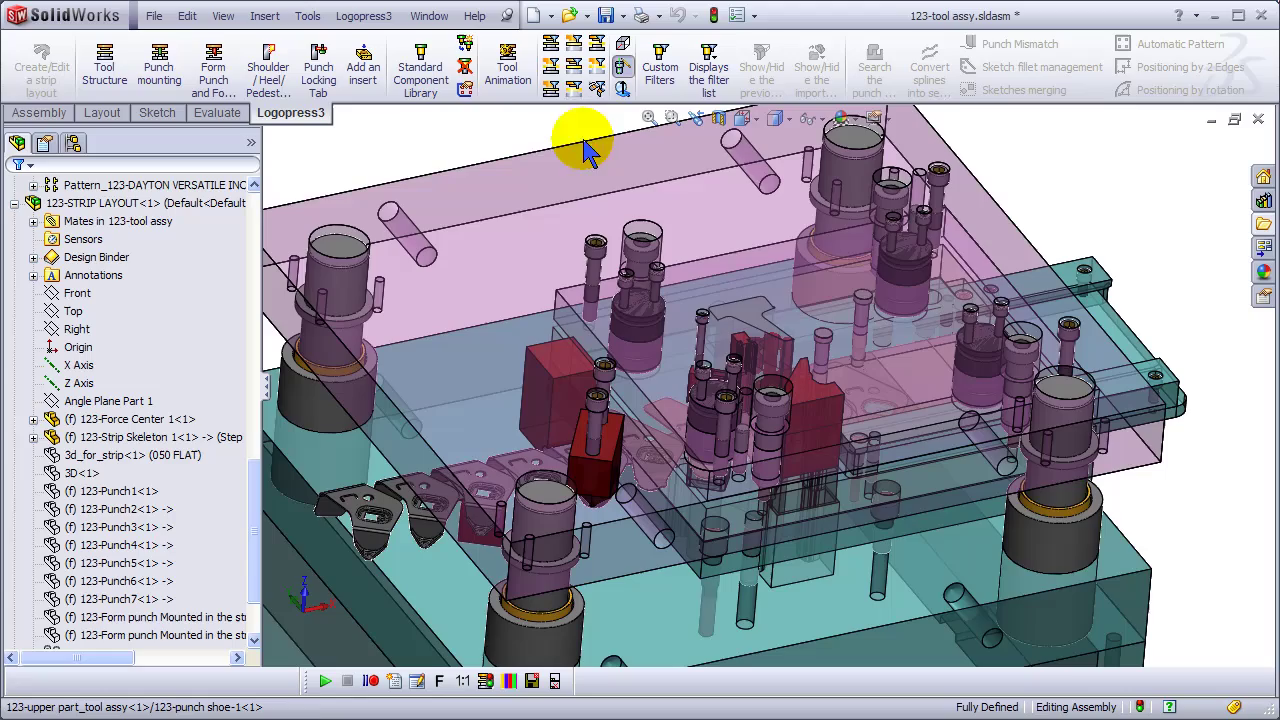
Display only the tool's lower part, hide the strip, and inspect the die block's opening for the moved U-shaped punch
click(595, 90)
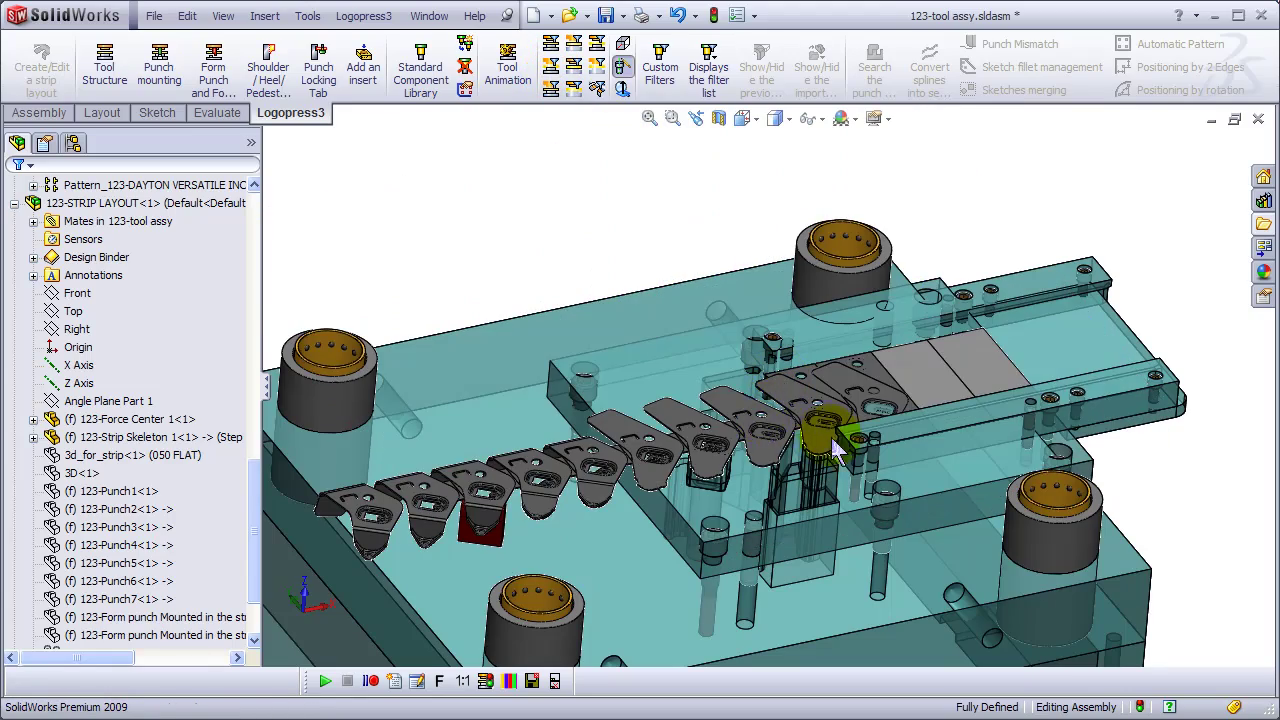
middle_drag(838, 452, 709, 451)
scroll(795, 287, down, 5)
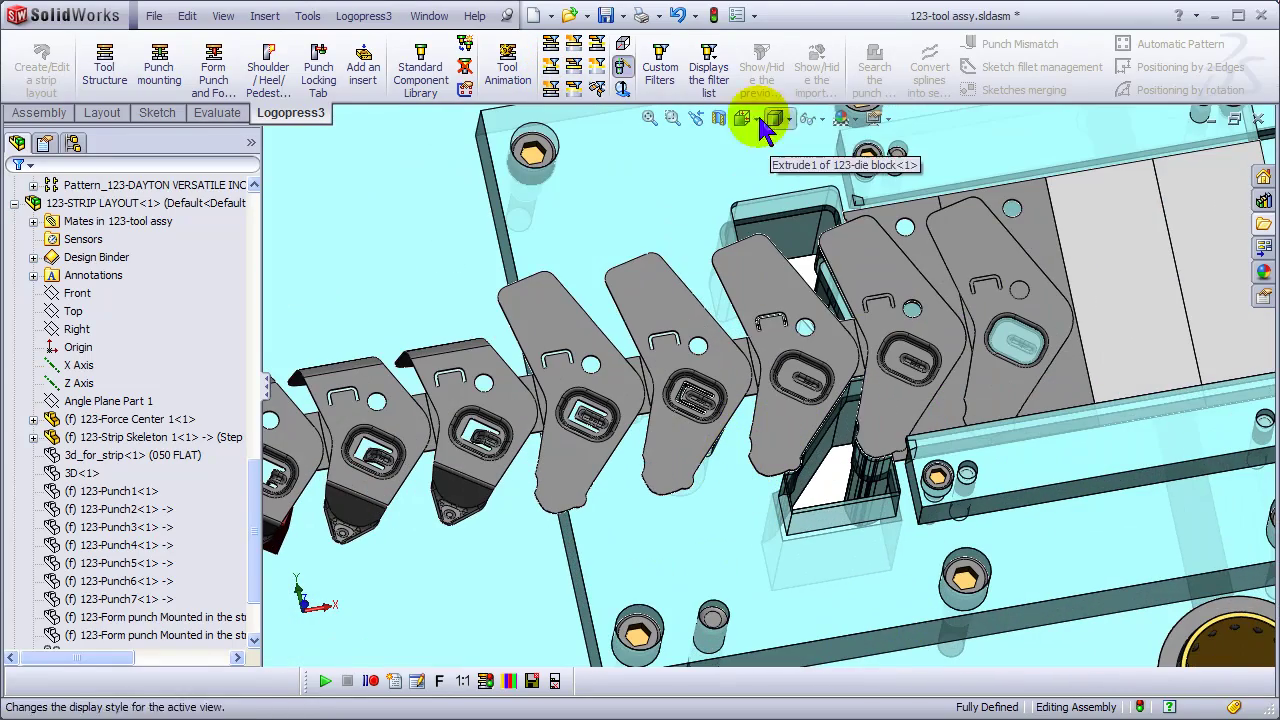
click(590, 87)
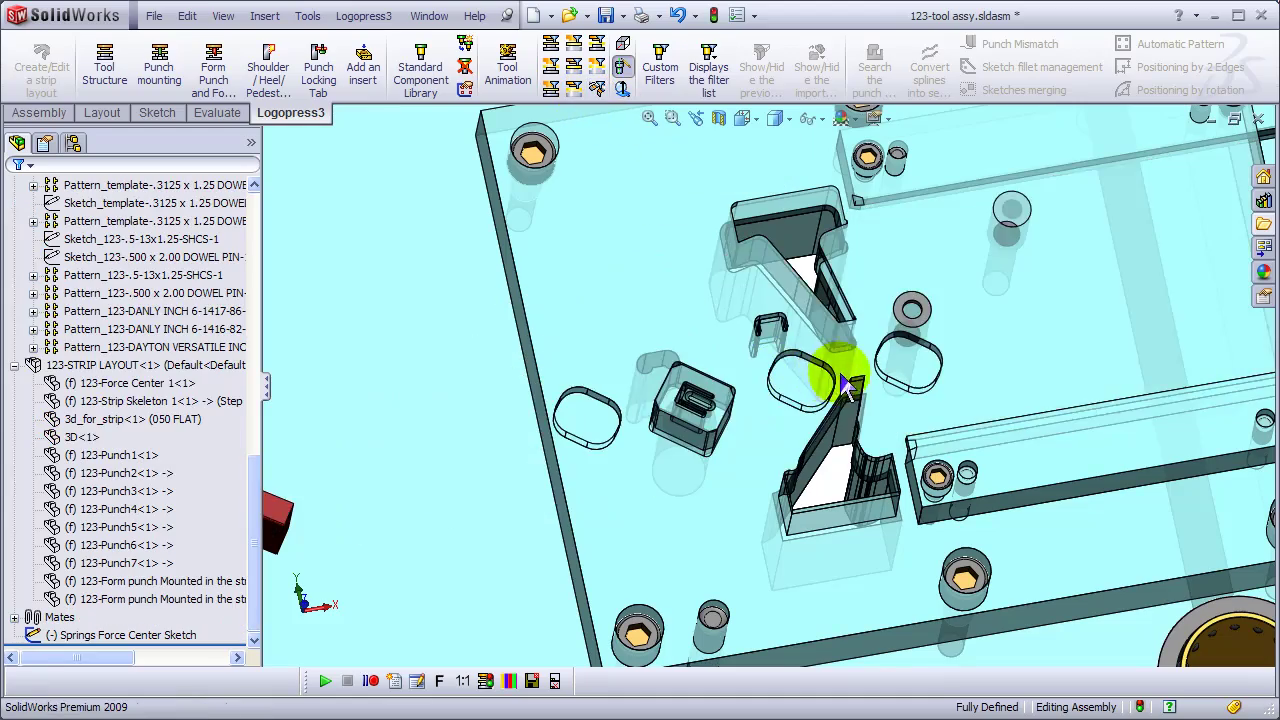
middle_drag(841, 375, 842, 313)
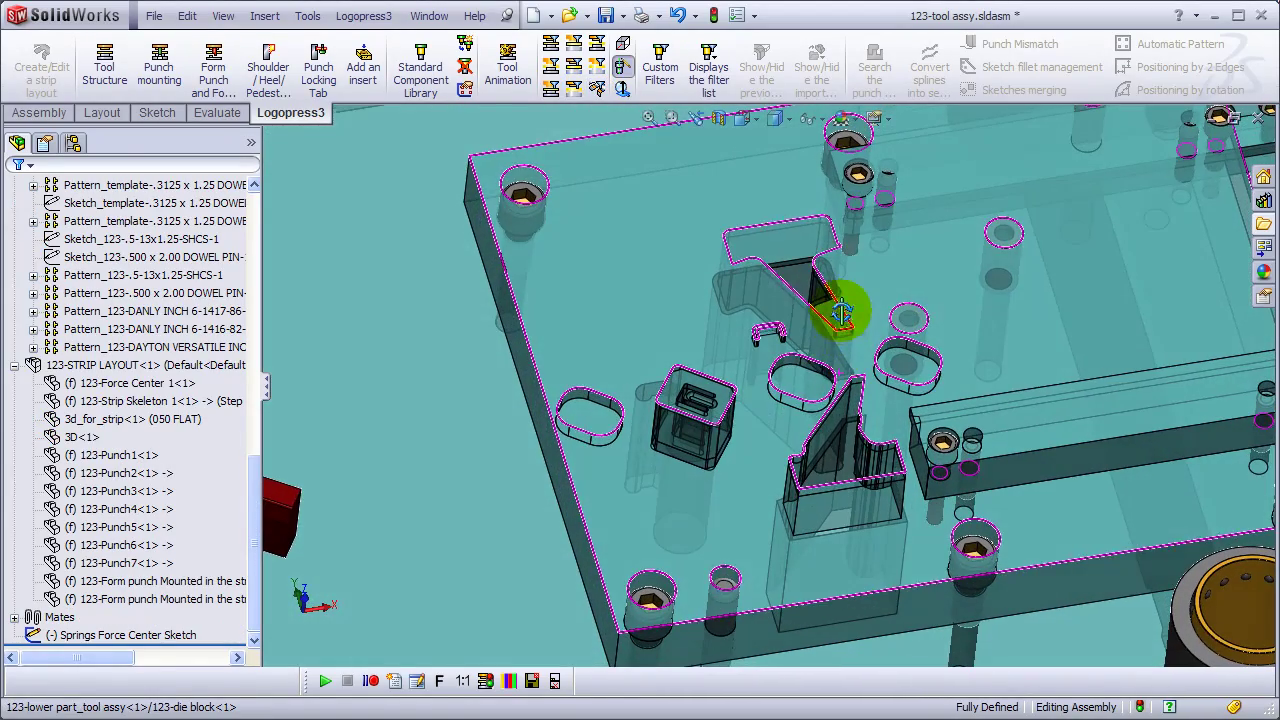
scroll(790, 355, down, 8)
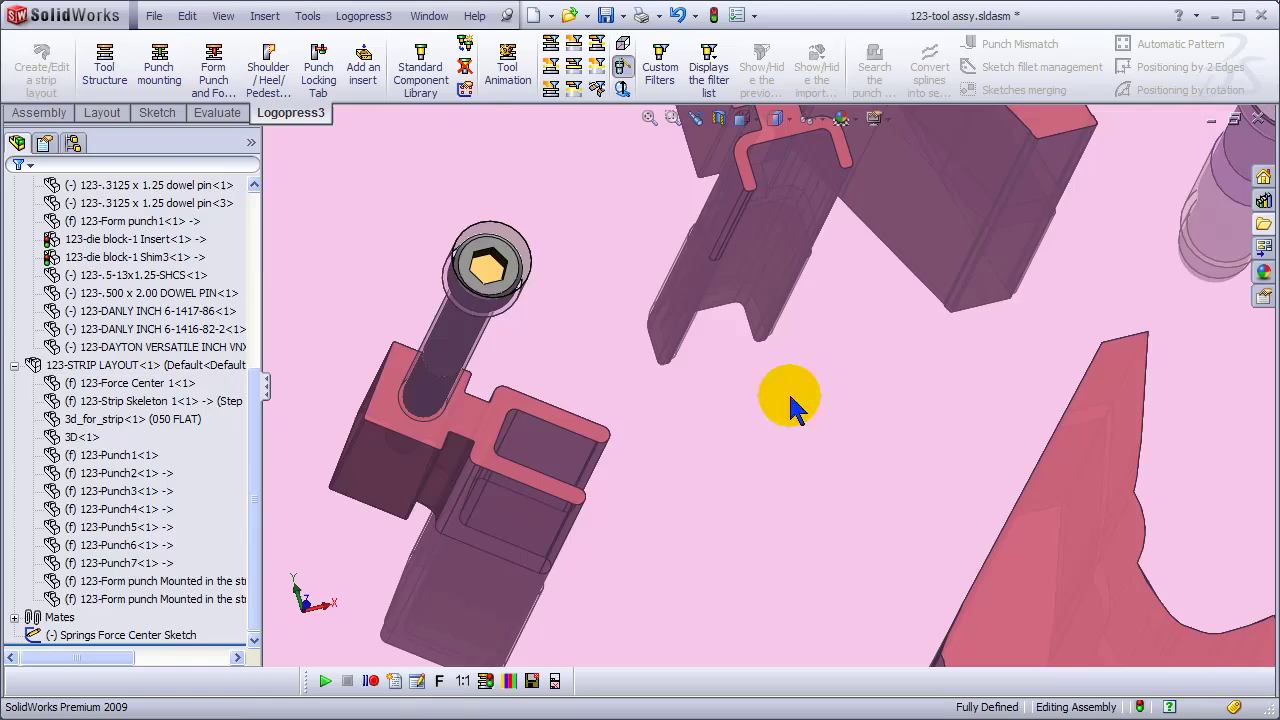
Display the tool's middle and upper parts and examine the moved U-shaped punch and the stripper around it from above and below
scroll(872, 398, up, 5)
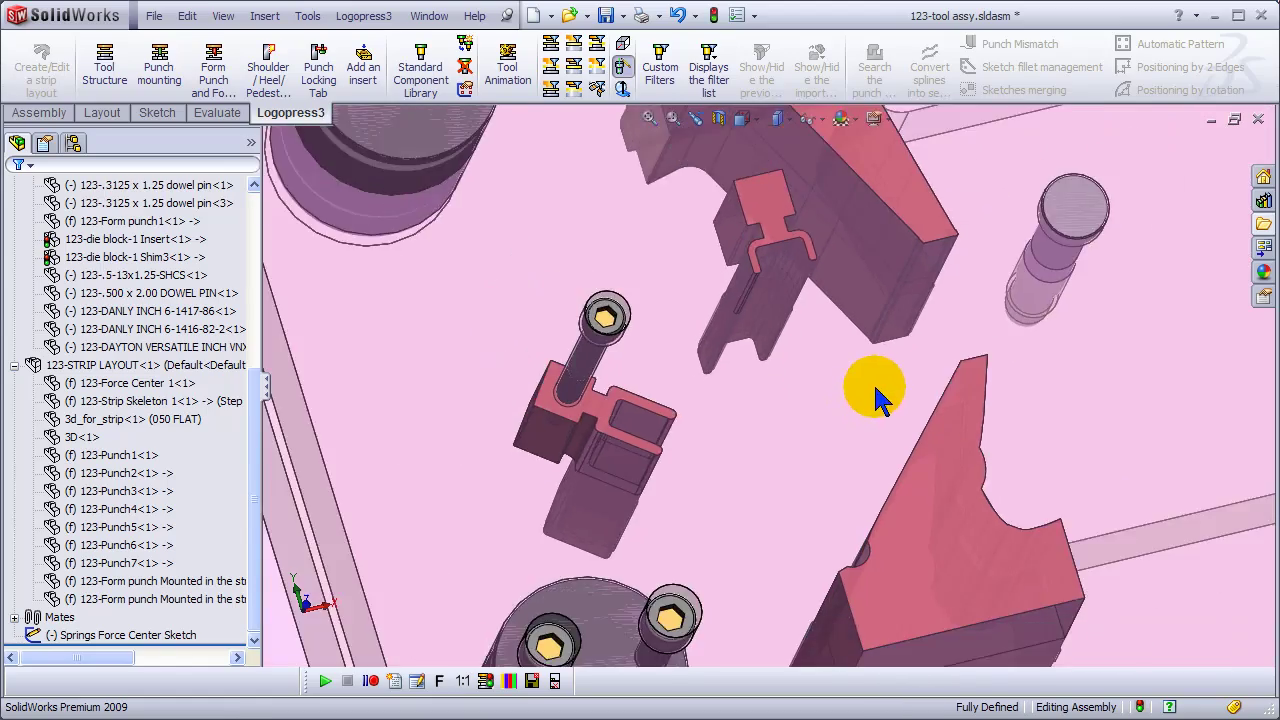
middle_drag(880, 400, 852, 286)
scroll(900, 540, up, 4)
middle_drag(909, 567, 871, 414)
scroll(880, 620, up, 4)
scroll(868, 618, down, 3)
middle_drag(853, 600, 815, 320)
scroll(741, 394, down, 4)
scroll(675, 404, down, 5)
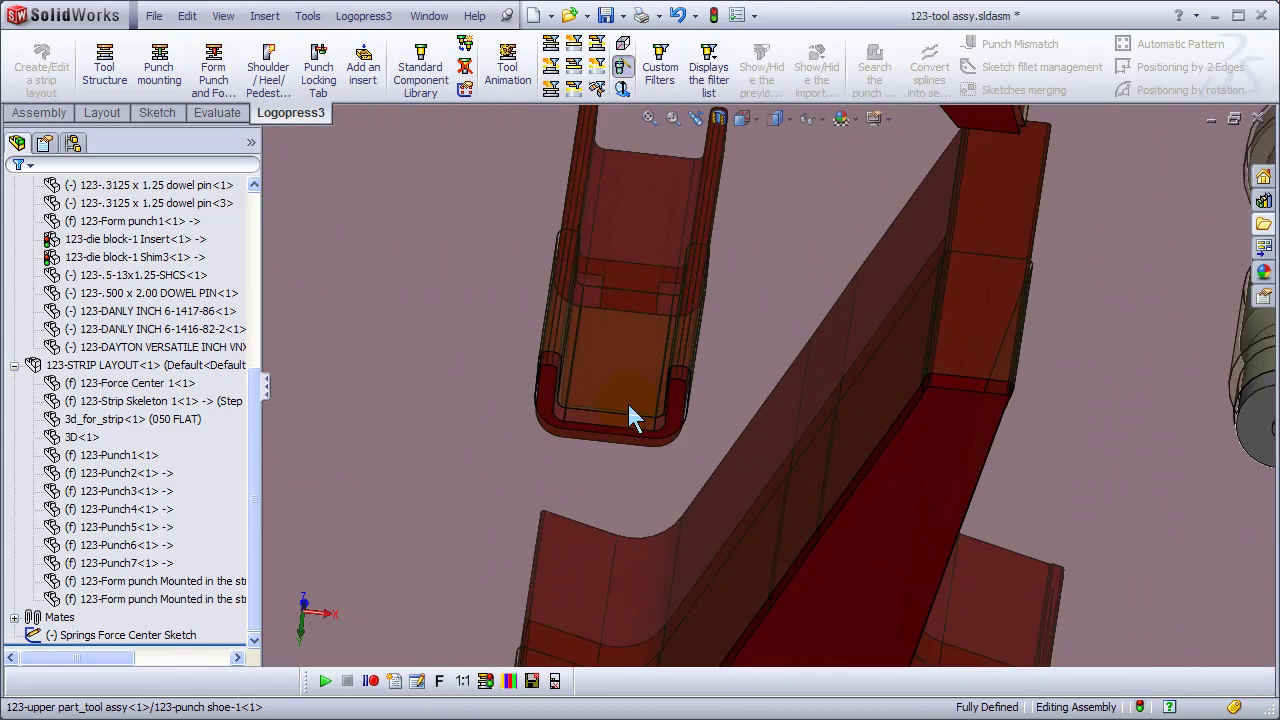
middle_drag(628, 404, 650, 385)
scroll(650, 385, up, 8)
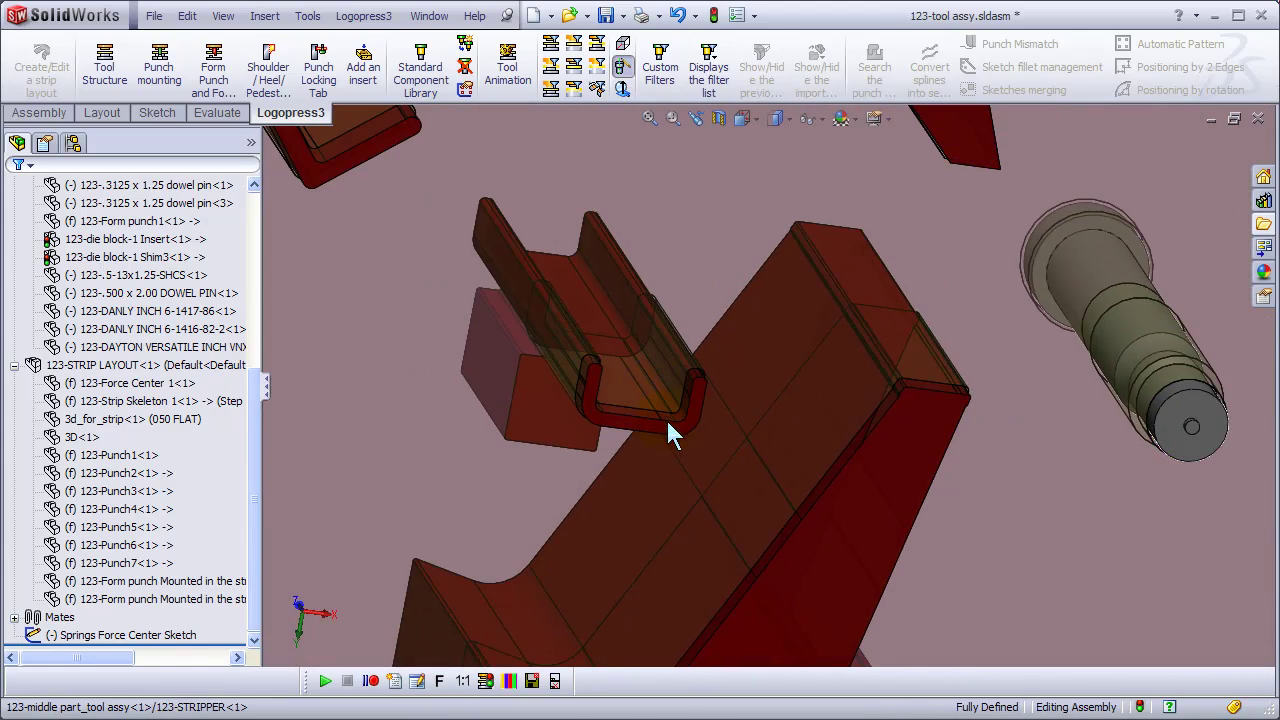